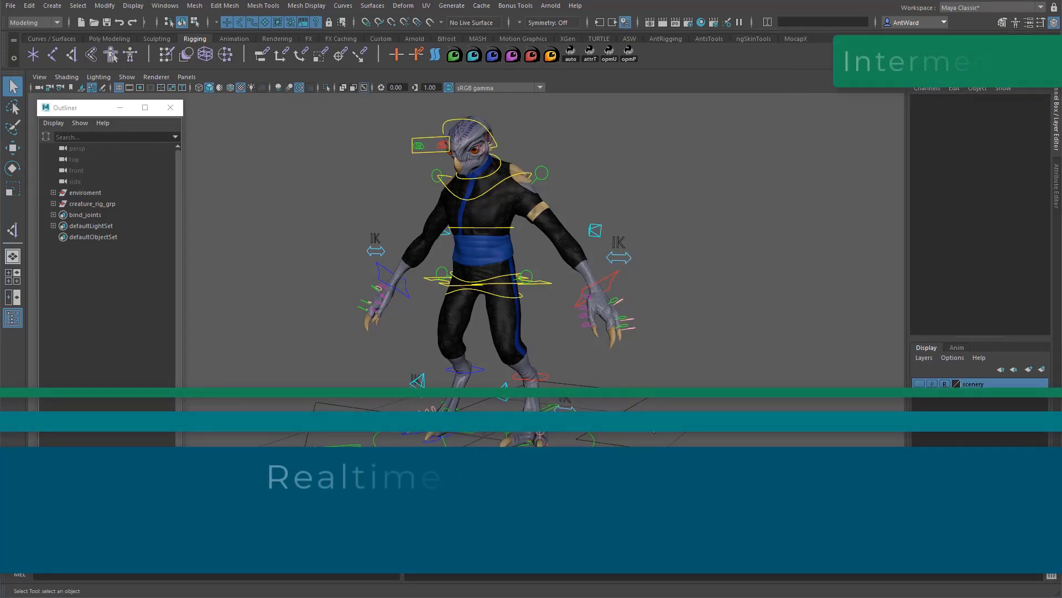
Step: Switch the left arm to FK by setting the IK FK Switch on arm_l_ctrl to 1
{"action": "mouse_move", "coordinate": [564, 332]}
{"action": "left_mouse_down", "text": "alt"}
{"action": "mouse_move", "coordinate": [584, 332]}
{"action": "mouse_move", "coordinate": [560, 336]}
{"action": "left_mouse_up", "text": "alt"}
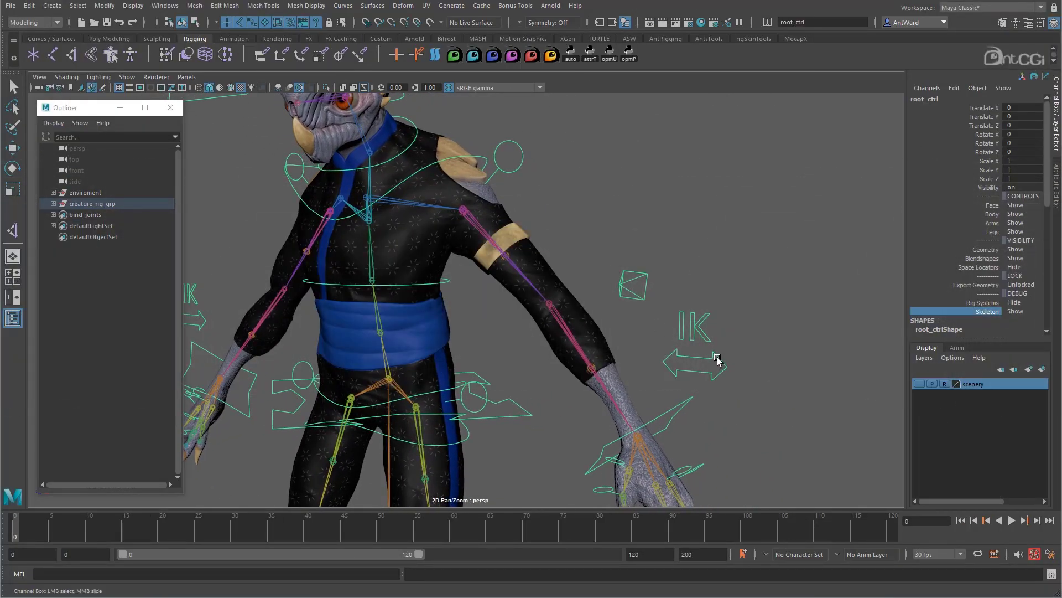
{"action": "left_click", "coordinate": [717, 360]}
{"action": "left_click", "coordinate": [975, 204]}
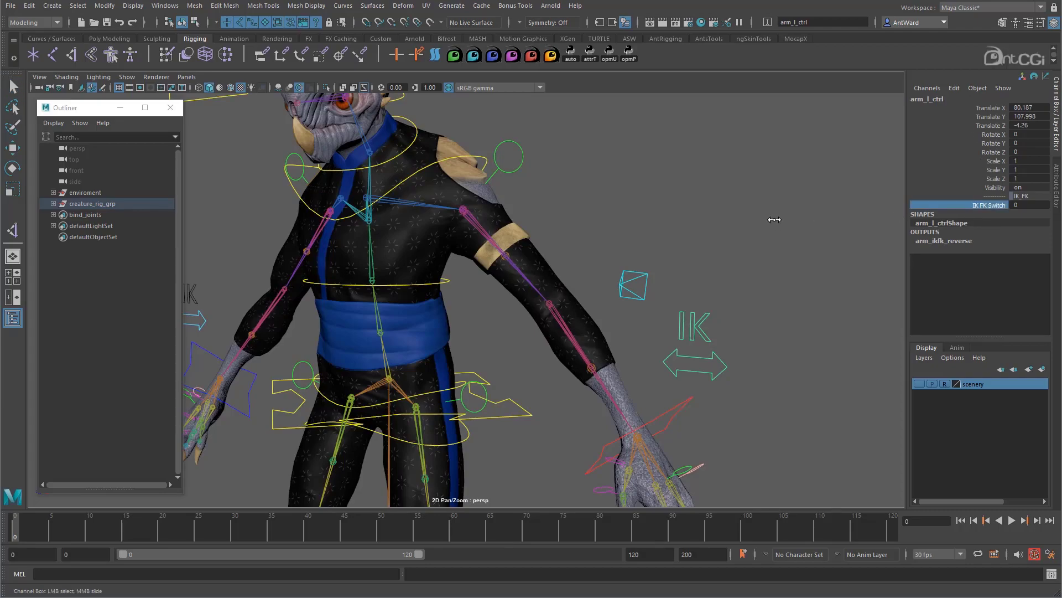
{"action": "middle_click_drag", "start_coordinate": [707, 223], "coordinate": [828, 218]}
Step: Display the creature with the default material and wireframe on shaded, focusing on its left shoulder
{"action": "left_click_drag", "start_coordinate": [421, 231], "coordinate": [425, 237], "text": "alt"}
{"action": "right_click_drag", "start_coordinate": [425, 237], "coordinate": [585, 227], "text": "alt"}
{"action": "middle_click_drag", "start_coordinate": [505, 174], "coordinate": [529, 268], "text": "alt"}
{"action": "left_click_drag", "start_coordinate": [529, 267], "coordinate": [519, 254], "text": "alt"}
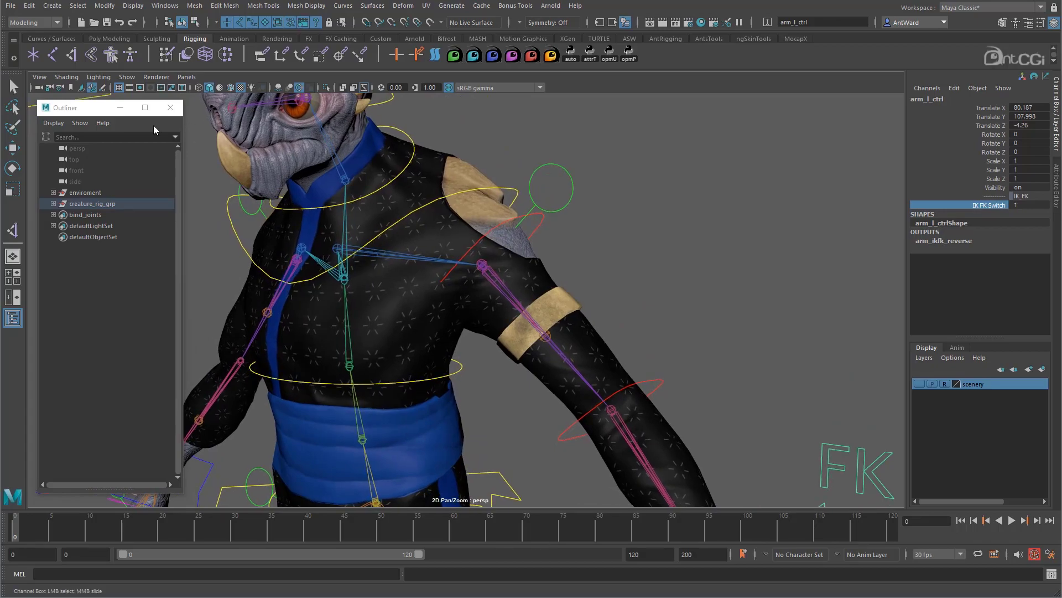
{"action": "left_click", "coordinate": [67, 77]}
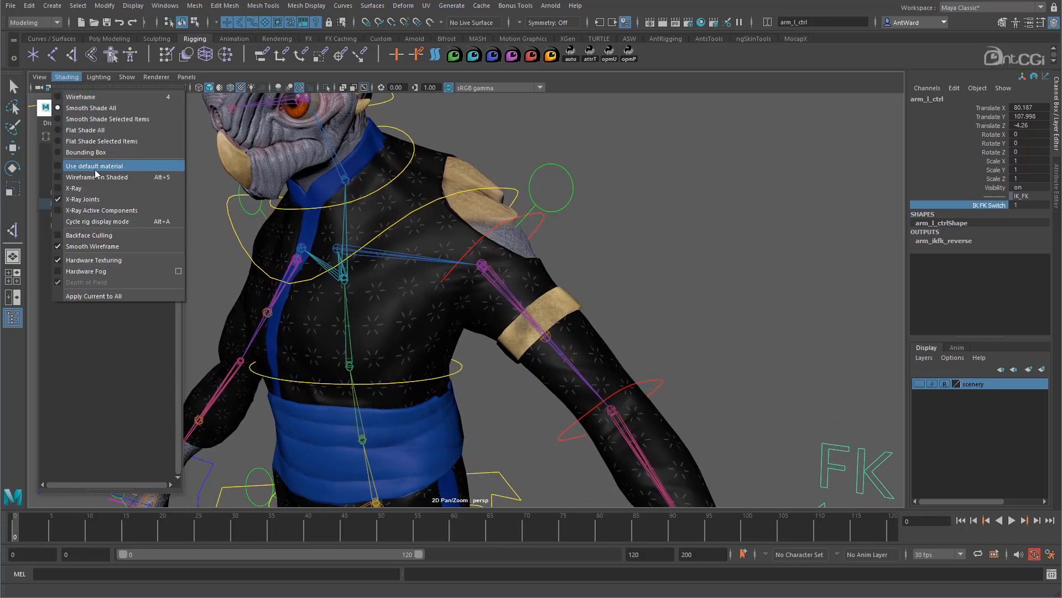
{"action": "left_click", "coordinate": [96, 166]}
{"action": "left_click", "coordinate": [69, 81]}
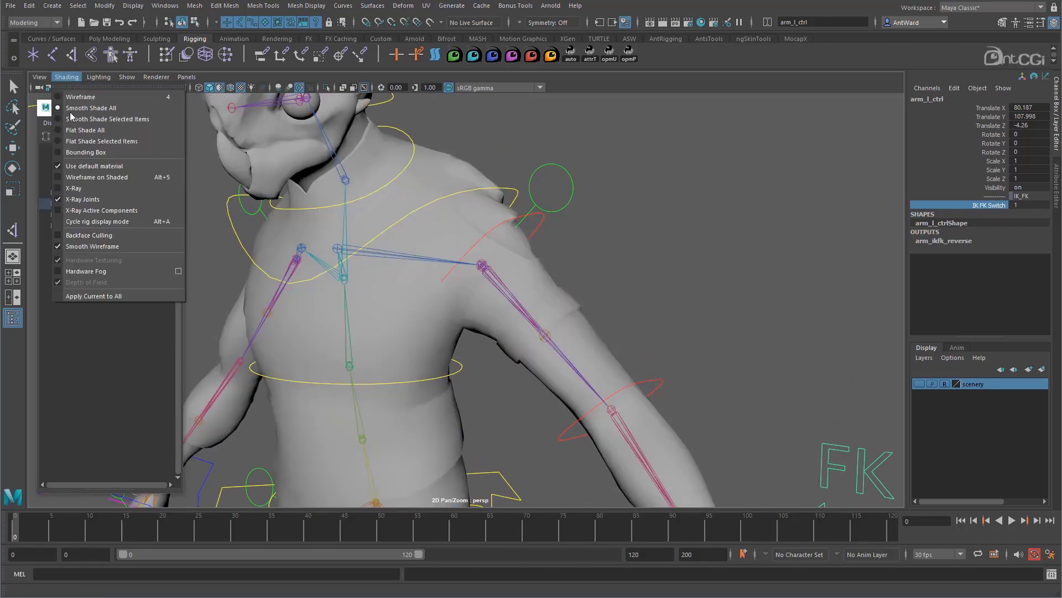
{"action": "left_click", "coordinate": [95, 179]}
Step: Rotate the left upper arm FK control about 49 degrees around its Y axis to test the shoulder twist
{"action": "left_click", "coordinate": [542, 226]}
{"action": "key", "text": "e"}
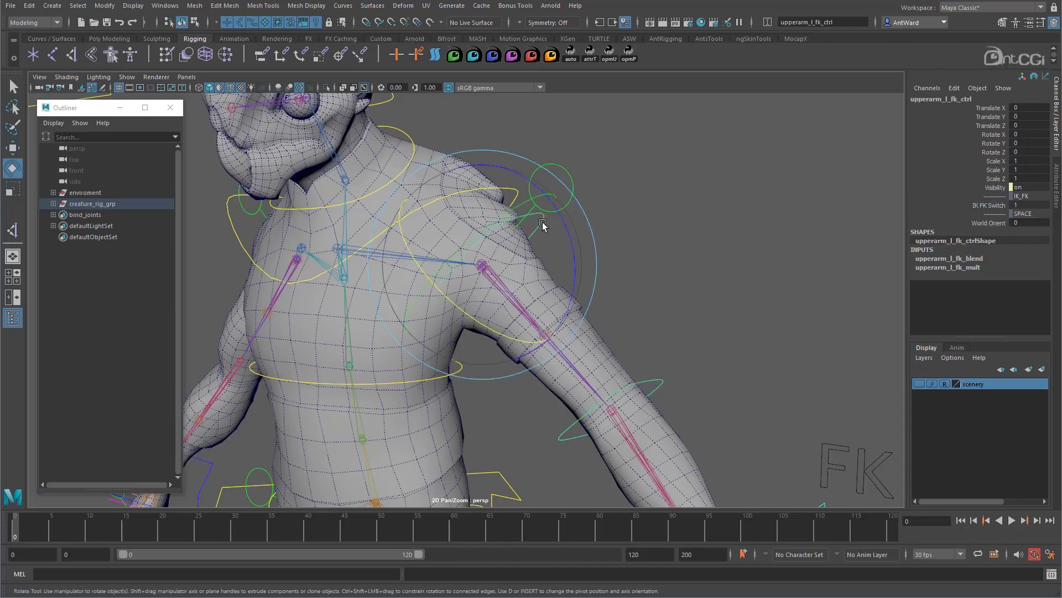
{"action": "left_click_drag", "start_coordinate": [541, 226], "coordinate": [426, 254]}
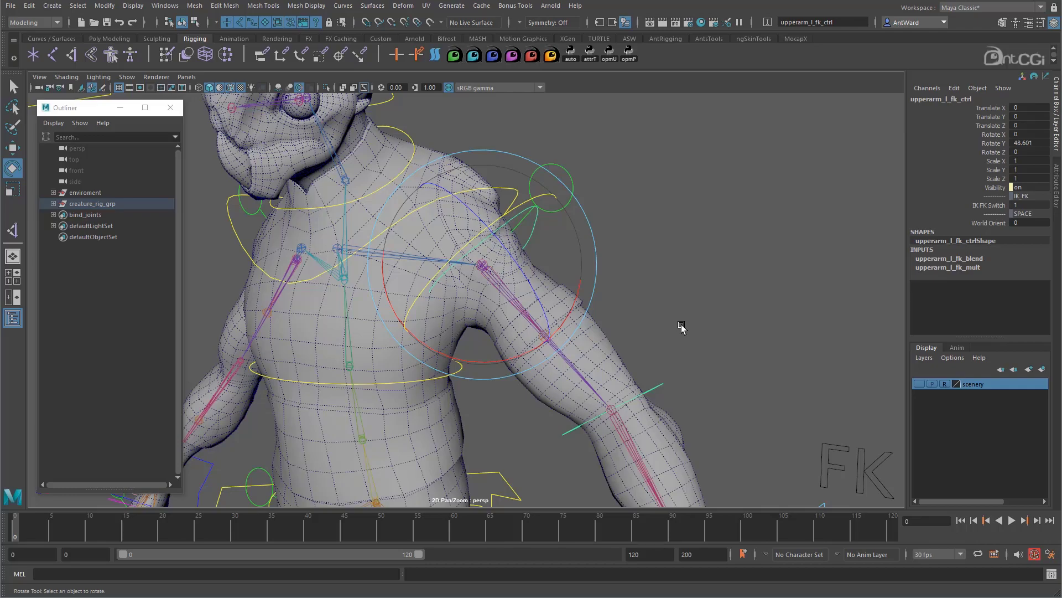
Step: Counter-rotate the upperarm_twist_01_l joint to about -51 degrees in Y
{"action": "left_click", "coordinate": [552, 333]}
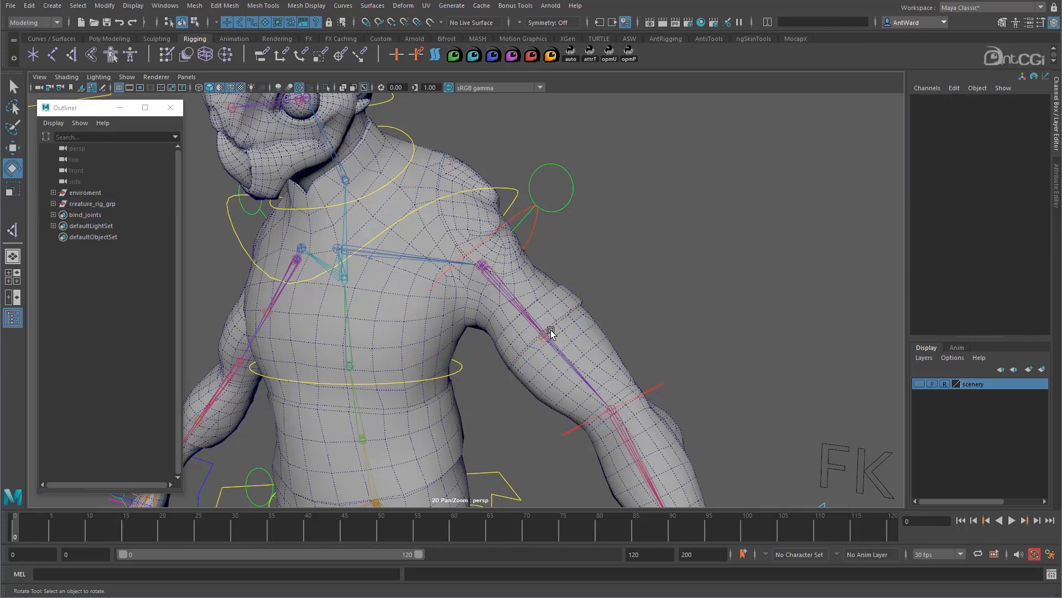
{"action": "left_click", "coordinate": [554, 329]}
{"action": "key", "text": "Up"}
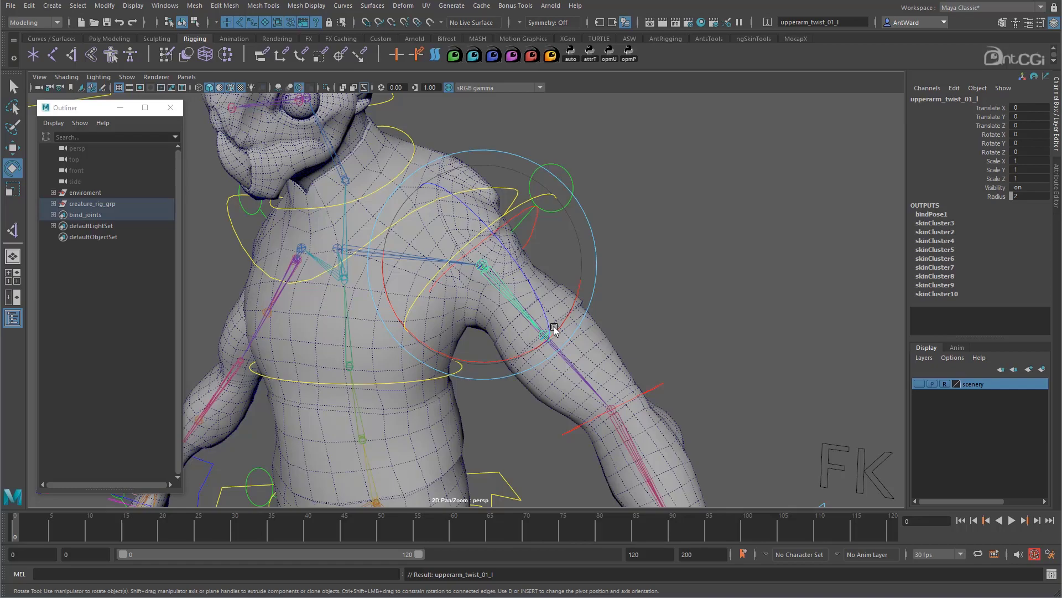
{"action": "left_click_drag", "start_coordinate": [442, 265], "coordinate": [512, 208]}
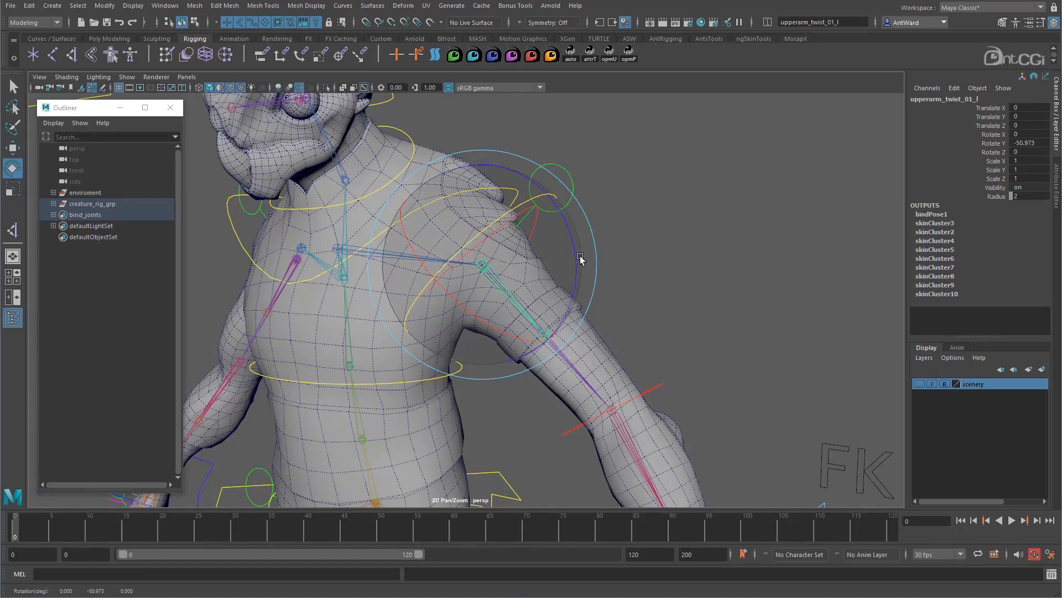
Step: Rotate the upperarm_twist_02_l joint to about 14.6 degrees in Y
{"action": "left_click", "coordinate": [680, 275]}
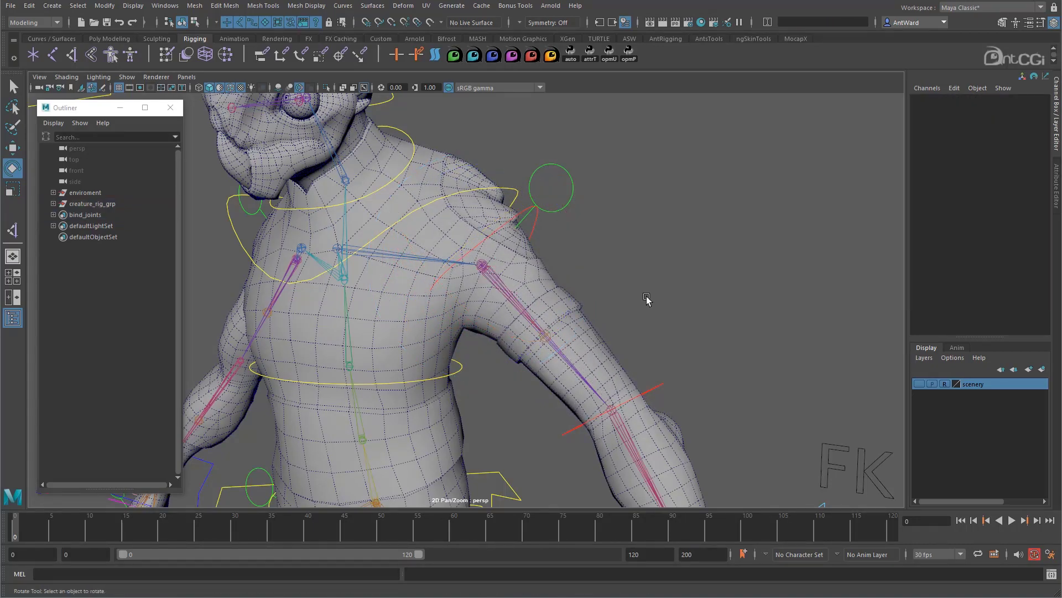
{"action": "left_click", "coordinate": [551, 334]}
{"action": "left_click_drag", "start_coordinate": [554, 310], "coordinate": [552, 332]}
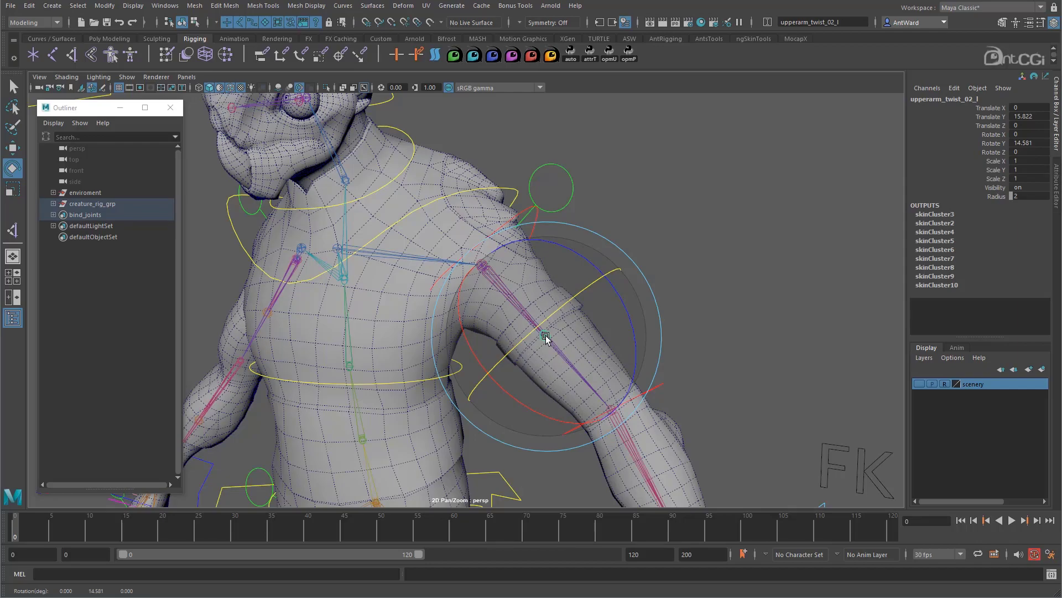
Step: Undo the test rotations of the twist joints and the left upper arm control
{"action": "key", "text": "ctrl+z"}
{"action": "key", "text": "ctrl+z"}
{"action": "key", "text": "ctrl+z"}
{"action": "key", "text": "ctrl+z"}
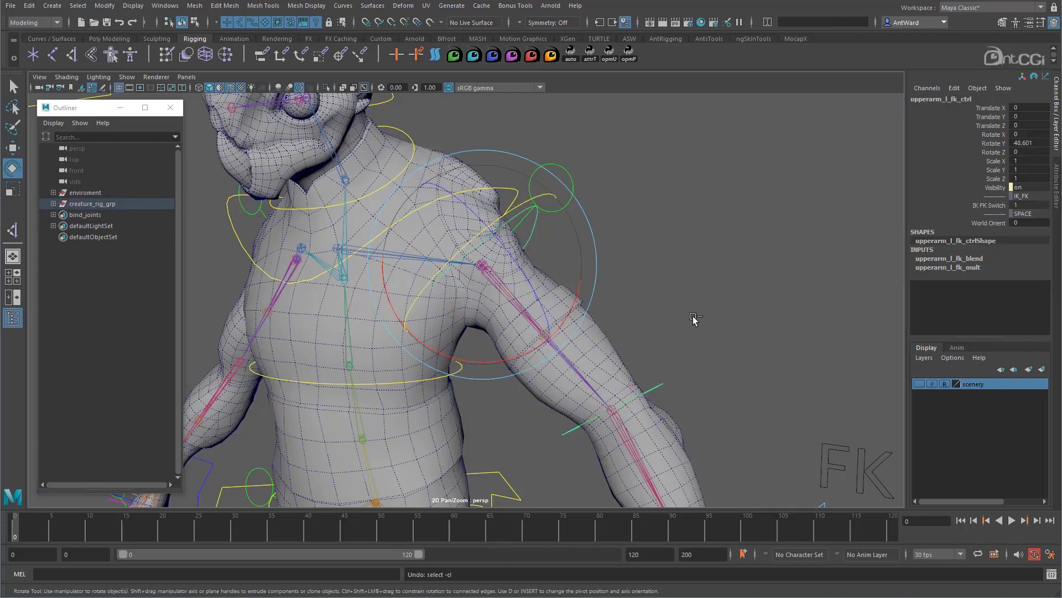
{"action": "right_click_drag", "start_coordinate": [700, 326], "coordinate": [619, 337], "text": "alt"}
{"action": "left_click_drag", "start_coordinate": [619, 337], "coordinate": [614, 337], "text": "alt"}
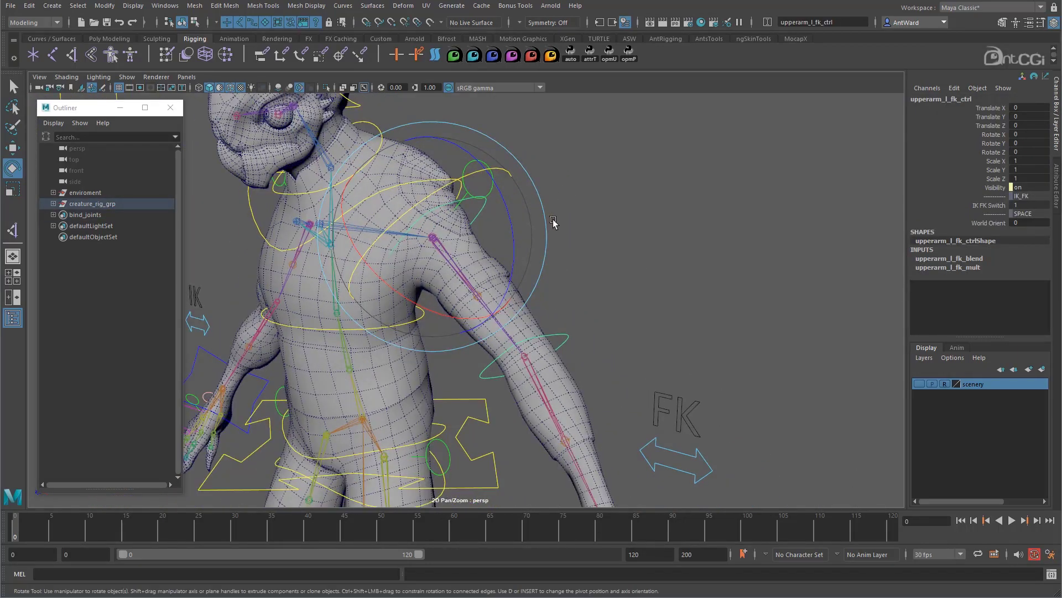
Step: Duplicate the upperarm_twist_01_l joint together with its child
{"action": "left_click_drag", "start_coordinate": [606, 226], "coordinate": [617, 225], "text": "alt"}
{"action": "left_click", "coordinate": [528, 286]}
{"action": "left_click", "coordinate": [490, 292]}
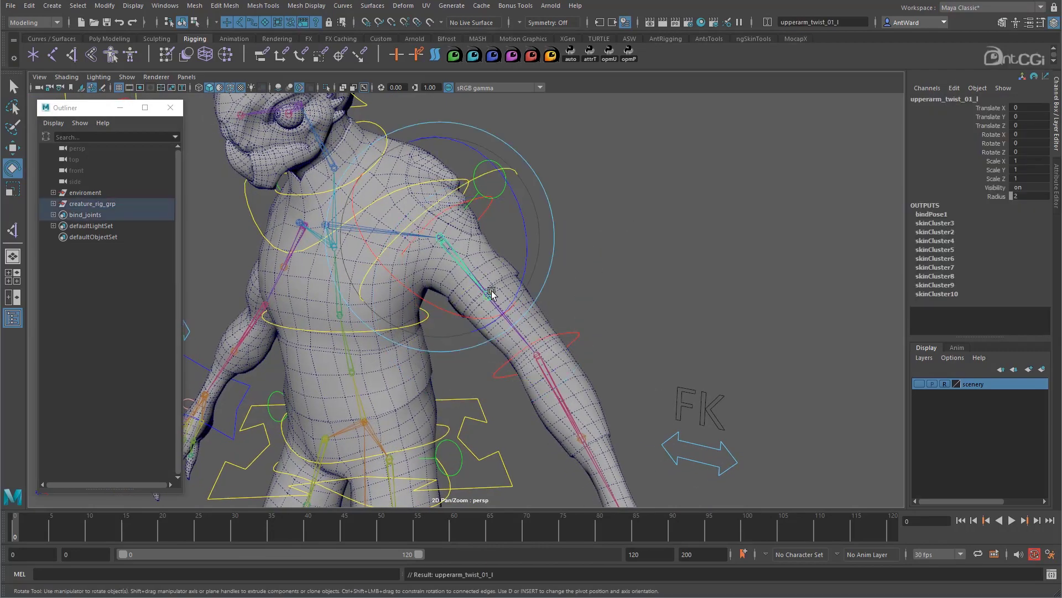
{"action": "key", "text": "ctrl+d"}
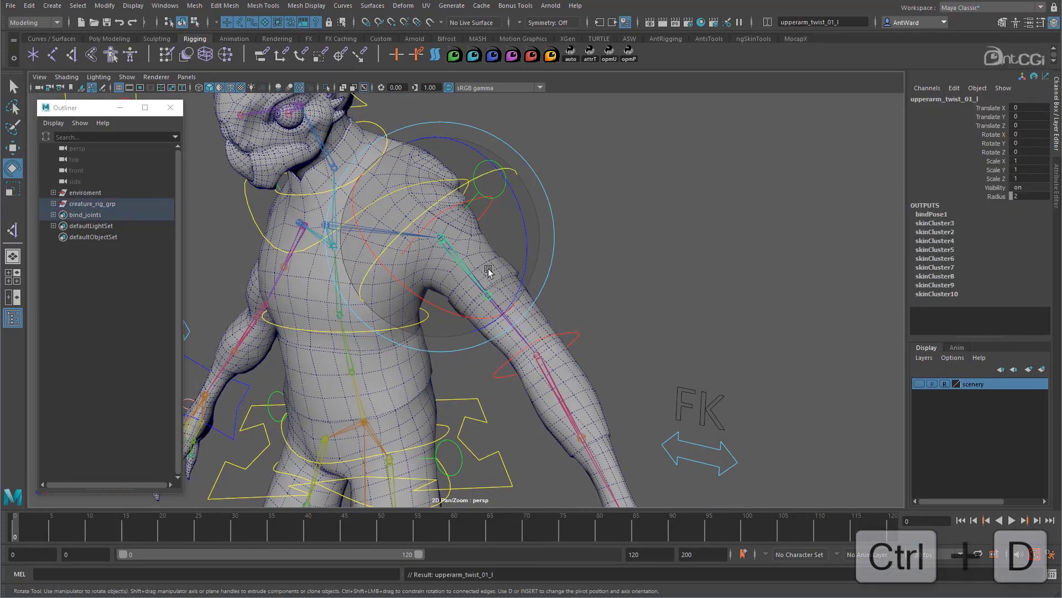
Step: Reveal the duplicated twist joint in the Outliner, unparent it to the top level, and collapse the rig hierarchy
{"action": "right_click", "coordinate": [124, 297]}
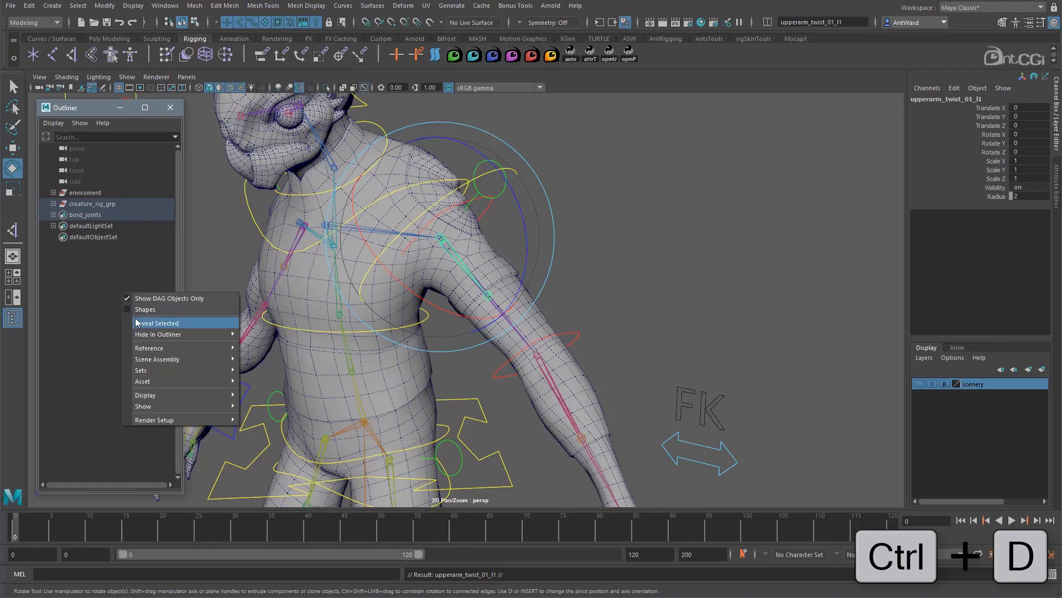
{"action": "left_click", "coordinate": [138, 322]}
{"action": "left_click_drag", "start_coordinate": [185, 398], "coordinate": [258, 398]}
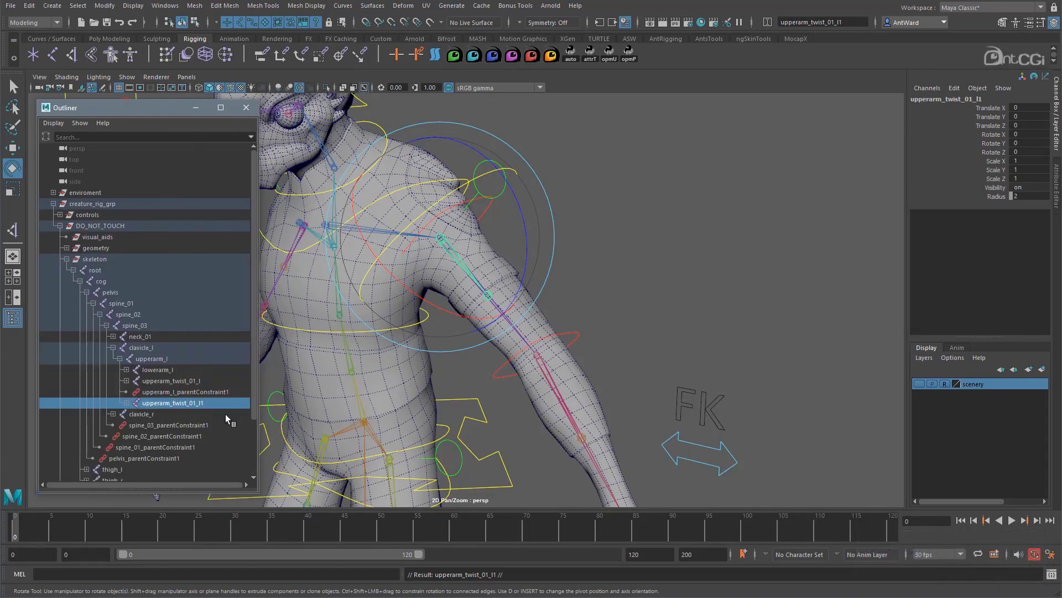
{"action": "middle_click_drag", "start_coordinate": [184, 405], "coordinate": [118, 188]}
{"action": "left_click", "coordinate": [53, 215]}
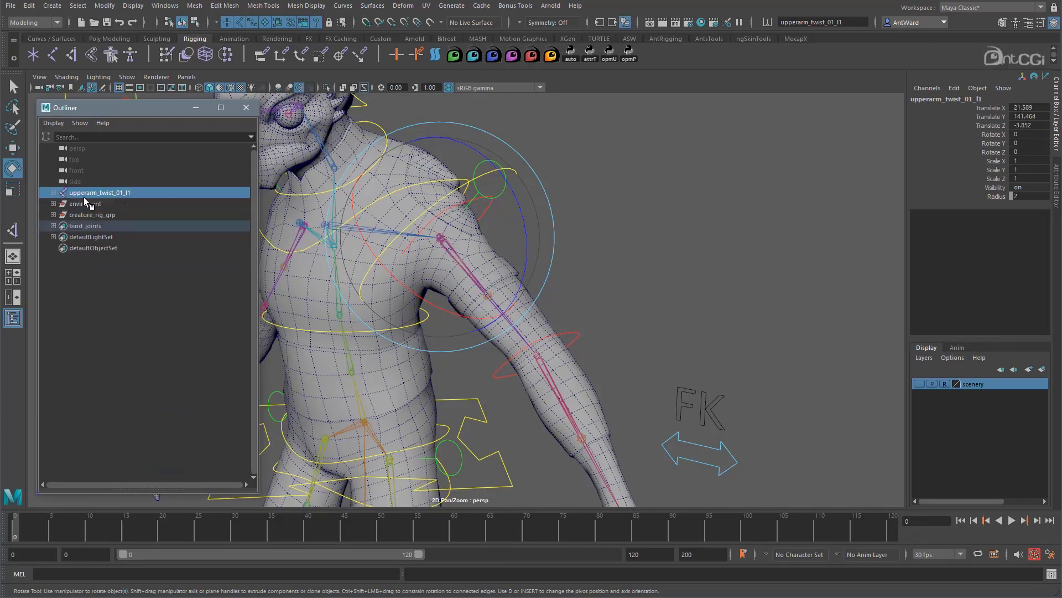
Step: Rename the duplicated top-level joint as upperarm_follow_l
{"action": "left_click", "coordinate": [53, 193]}
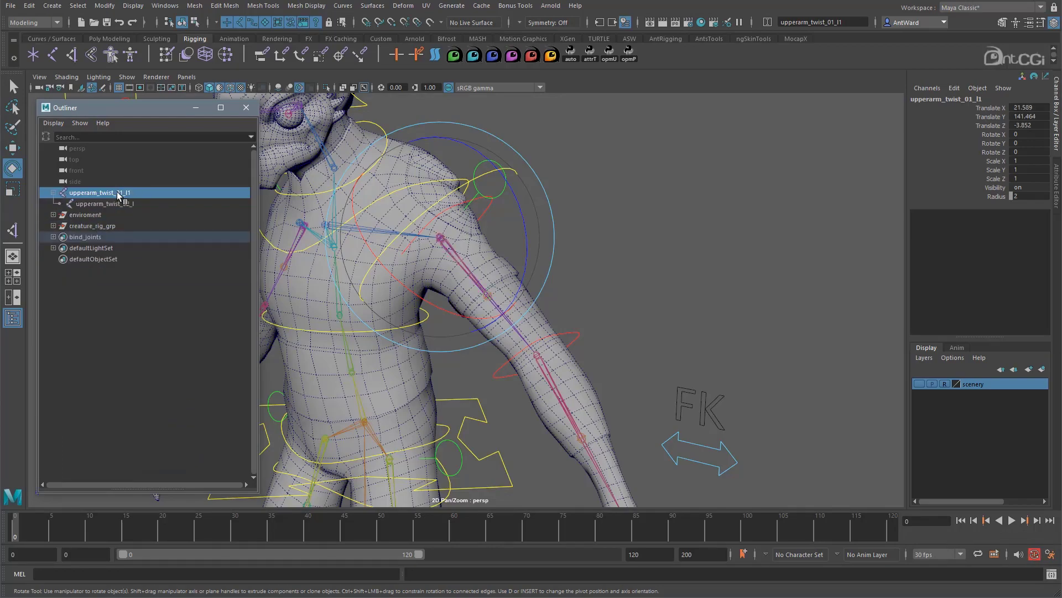
{"action": "double_click", "coordinate": [118, 194]}
{"action": "type", "text": "upperarm_f"}
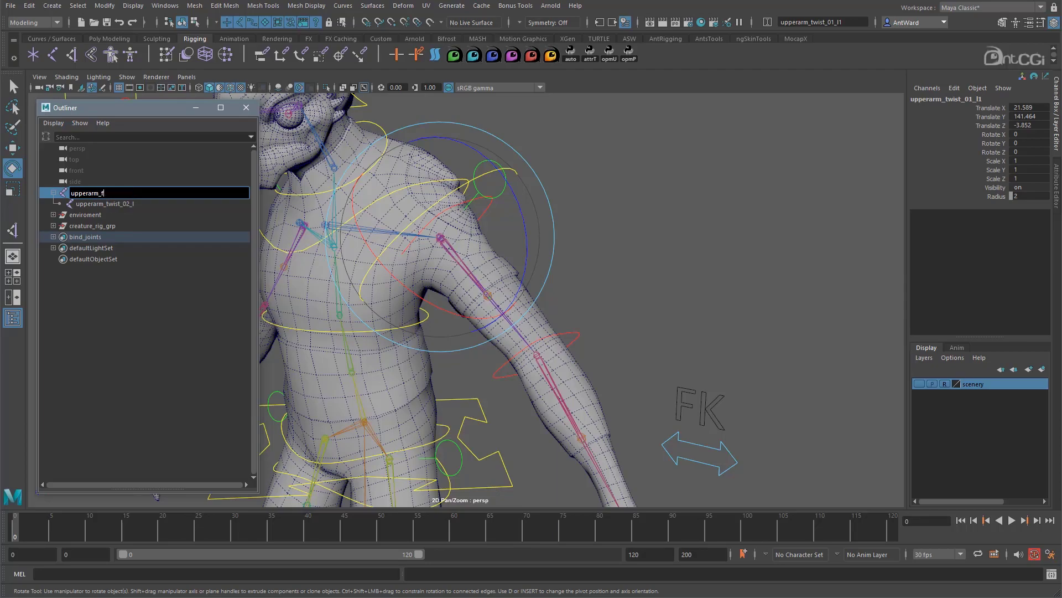
{"action": "type", "text": "ollow_l"}
{"action": "key", "text": "Return"}
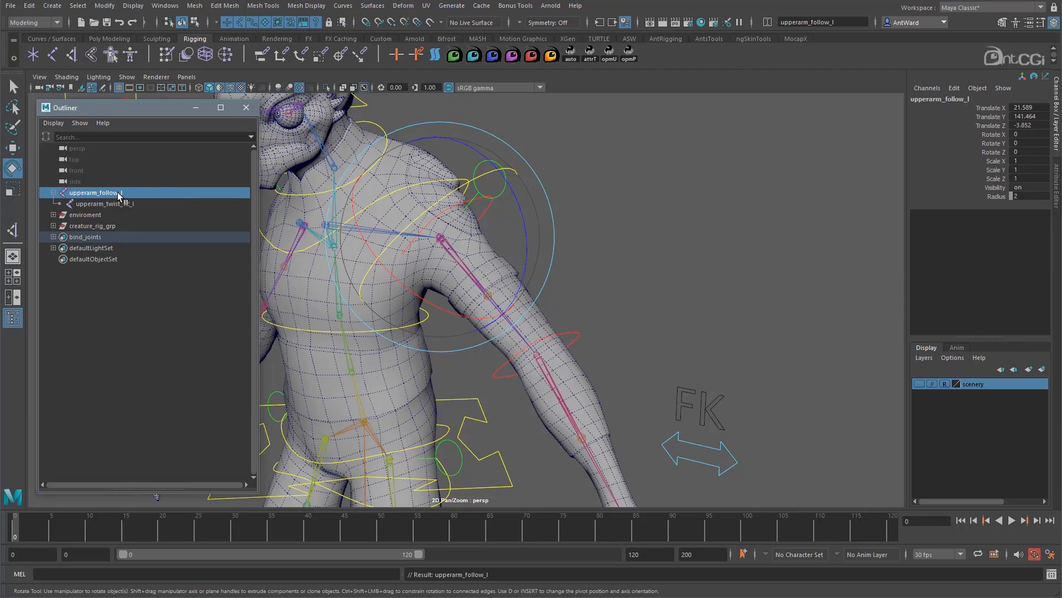
Step: Rename the child joint of upperarm_follow_l as upperarm_follow_tip_l
{"action": "double_click", "coordinate": [118, 193]}
{"action": "key", "text": "ctrl+c"}
{"action": "double_click", "coordinate": [118, 204]}
{"action": "key", "text": "ctrl+v"}
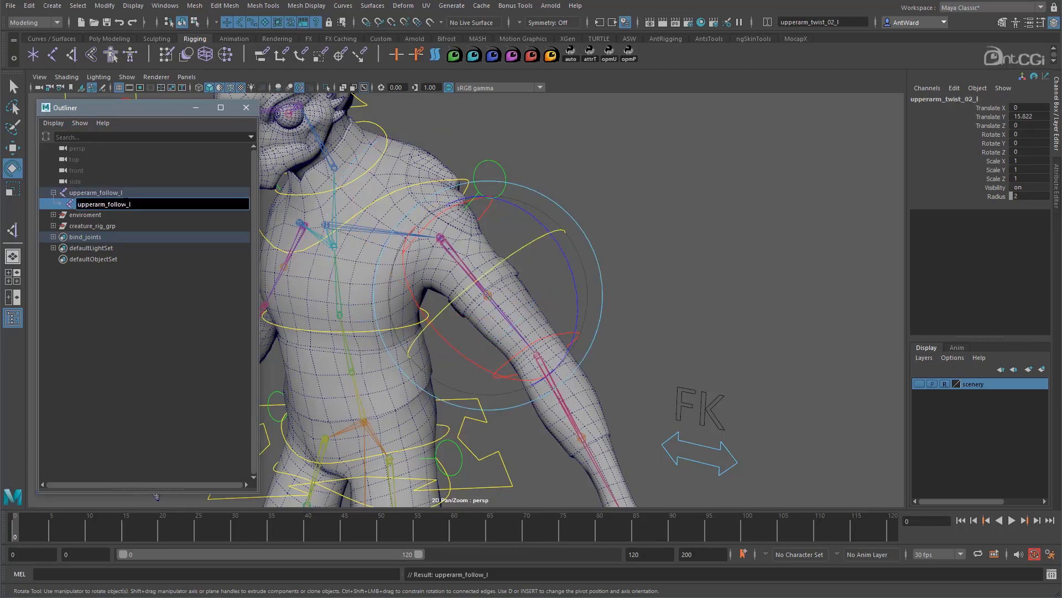
{"action": "type", "text": "_tip"}
{"action": "key", "text": "Return"}
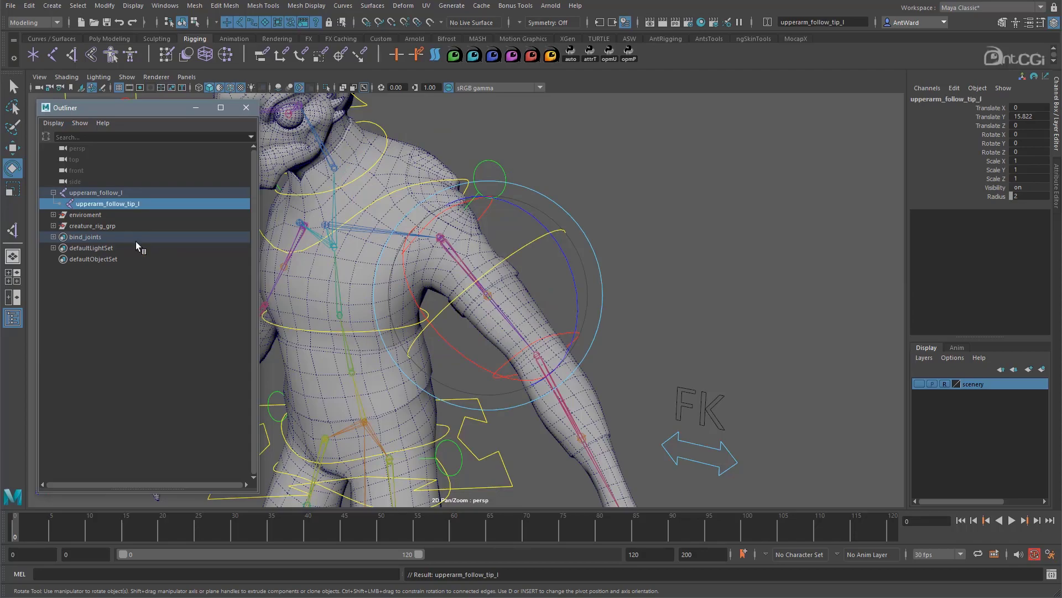
Step: Move the upperarm_follow_l joint chain behind the left shoulder, to about -27 in Z
{"action": "left_click", "coordinate": [124, 193]}
{"action": "key", "text": "w"}
{"action": "left_click_drag", "start_coordinate": [372, 249], "coordinate": [446, 235]}
{"action": "left_click_drag", "start_coordinate": [487, 302], "coordinate": [470, 306], "text": "alt"}
{"action": "right_click_drag", "start_coordinate": [470, 306], "coordinate": [553, 297], "text": "alt"}
Step: Create a locator and rename it upperarm_aim_l
{"action": "left_click", "coordinate": [666, 268]}
{"action": "key", "text": "space"}
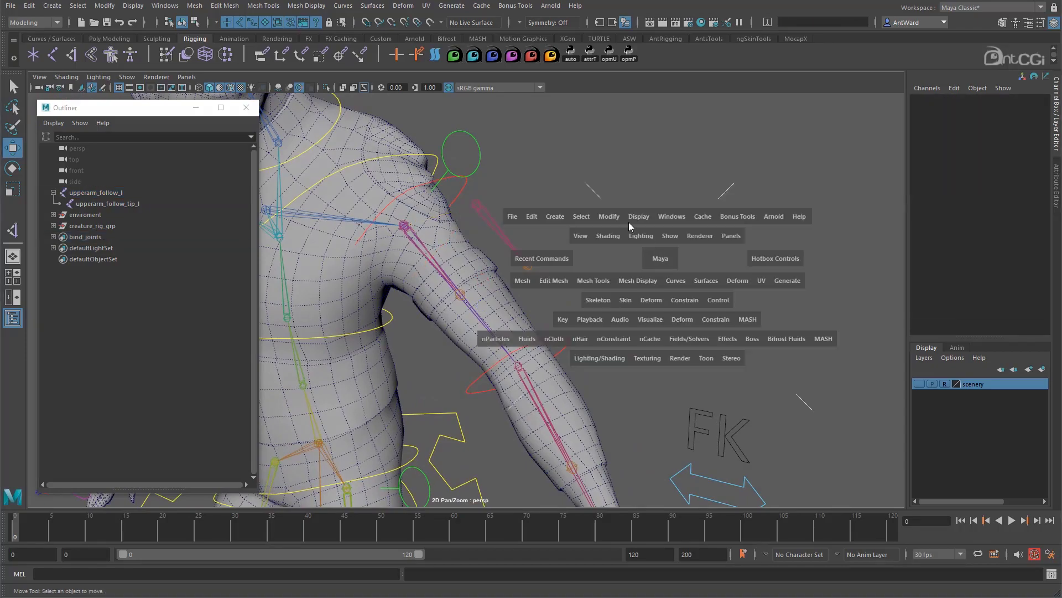
{"action": "left_click_drag", "start_coordinate": [567, 218], "coordinate": [578, 390]}
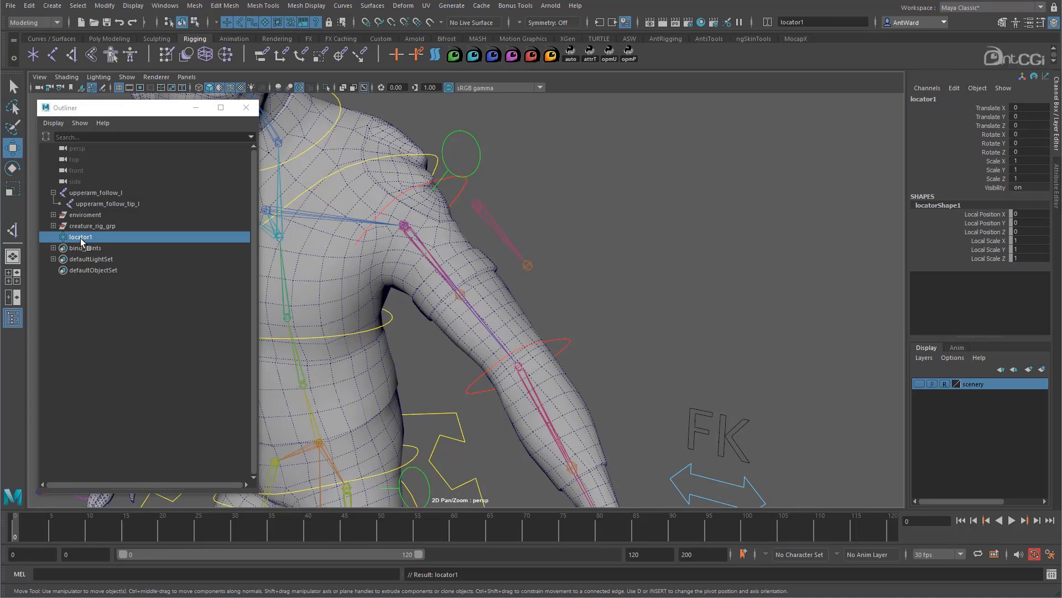
{"action": "double_click", "coordinate": [81, 238]}
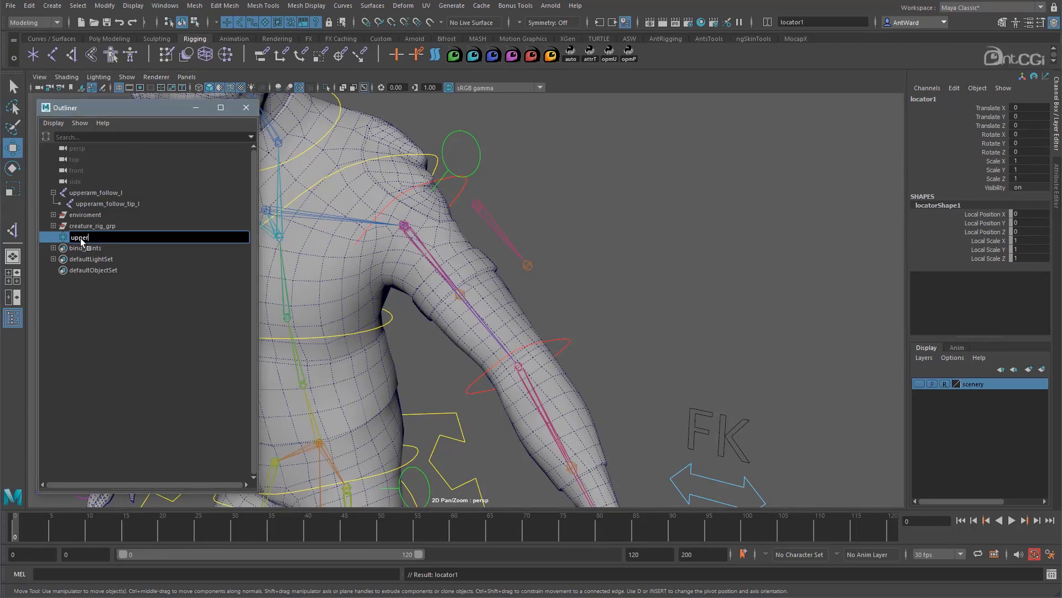
{"action": "type", "text": "_l"}
{"action": "key", "text": "Return"}
Step: Match all transforms of the upperarm_aim_l locator to the upperarm_follow_l joint
{"action": "left_click", "coordinate": [476, 205], "text": "shift"}
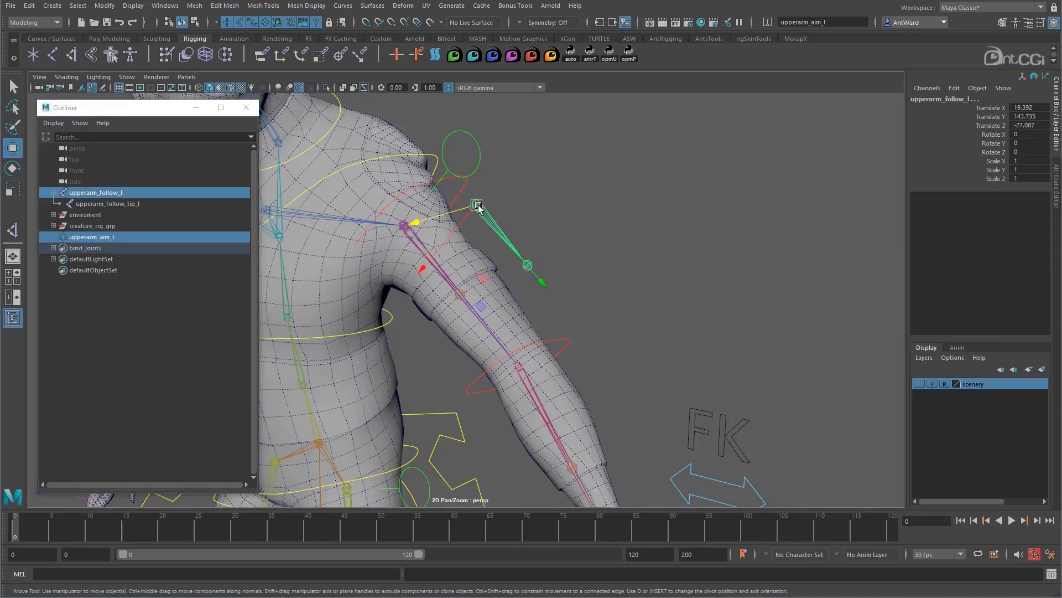
{"action": "left_click", "coordinate": [104, 5]}
{"action": "mouse_move", "coordinate": [205, 67]}
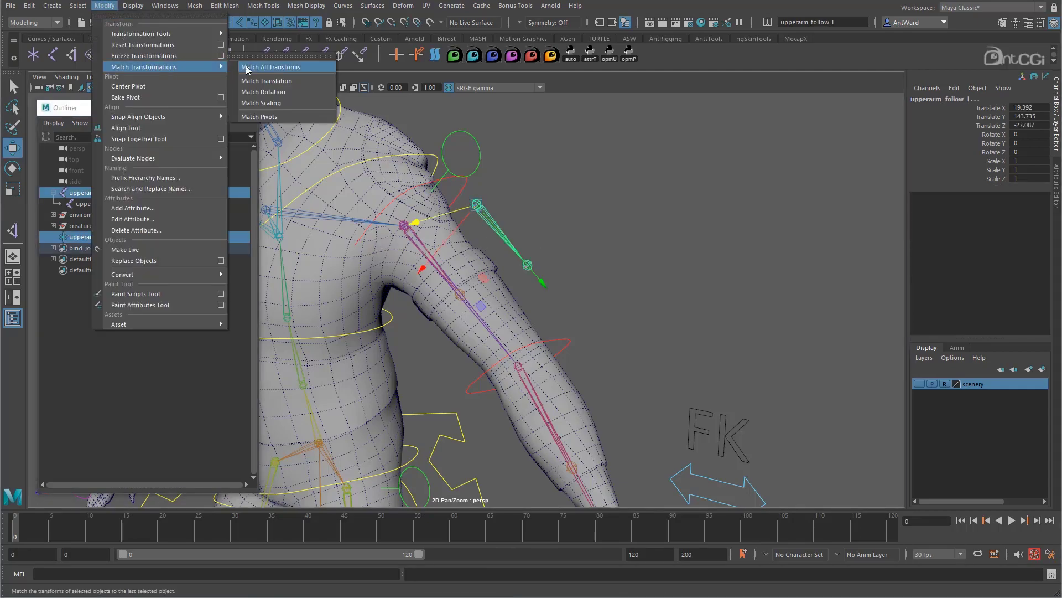
{"action": "left_click", "coordinate": [299, 67]}
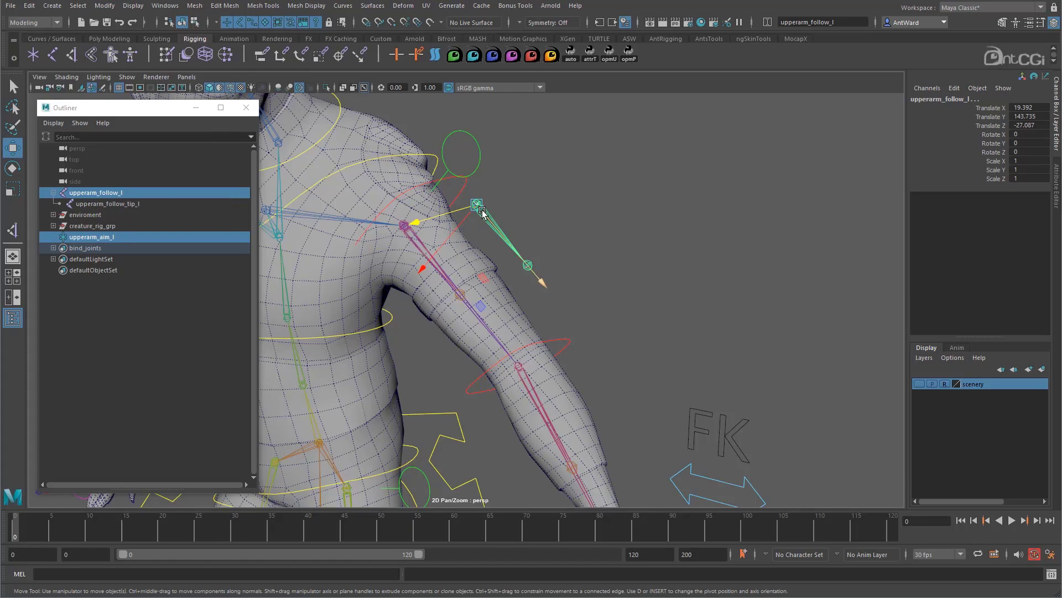
Step: Move the upperarm_aim_l locator about 15.6 units back along its local Z axis and parent it to upperarm_follow_l
{"action": "left_click", "coordinate": [107, 240]}
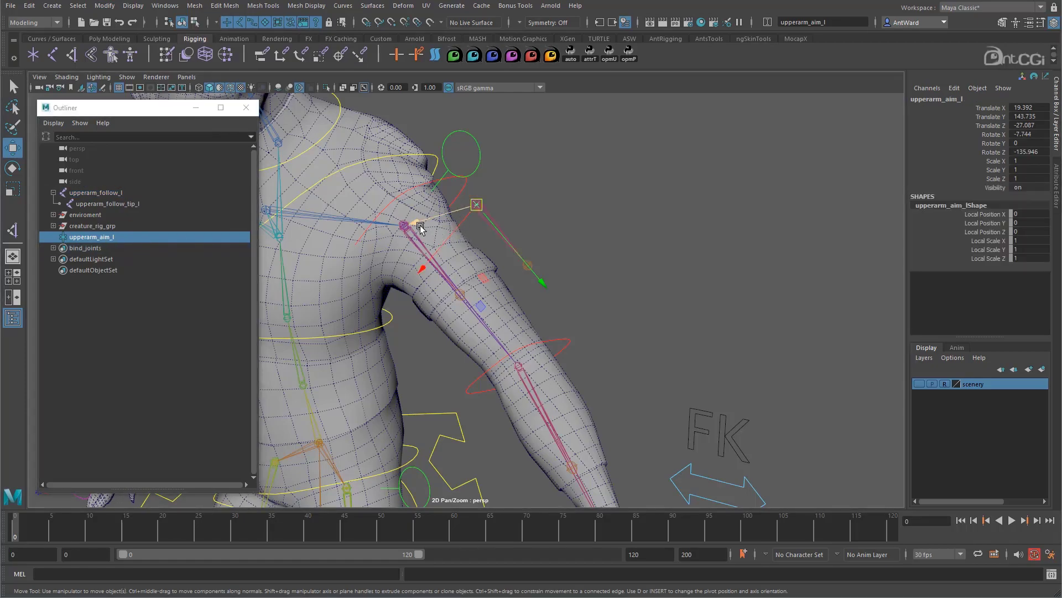
{"action": "left_click_drag", "start_coordinate": [416, 222], "coordinate": [469, 217]}
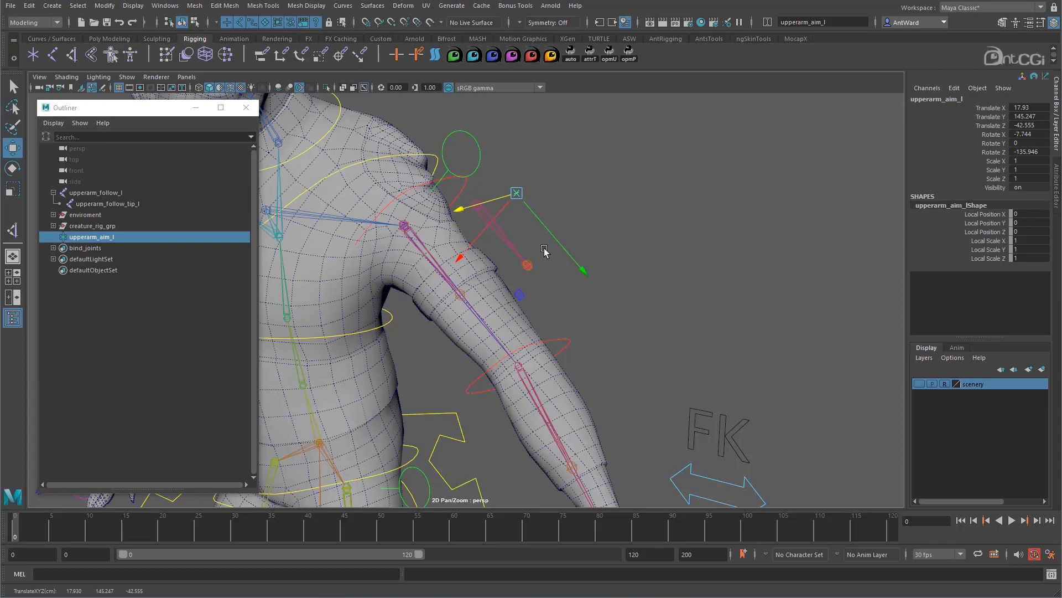
{"action": "key", "text": "p"}
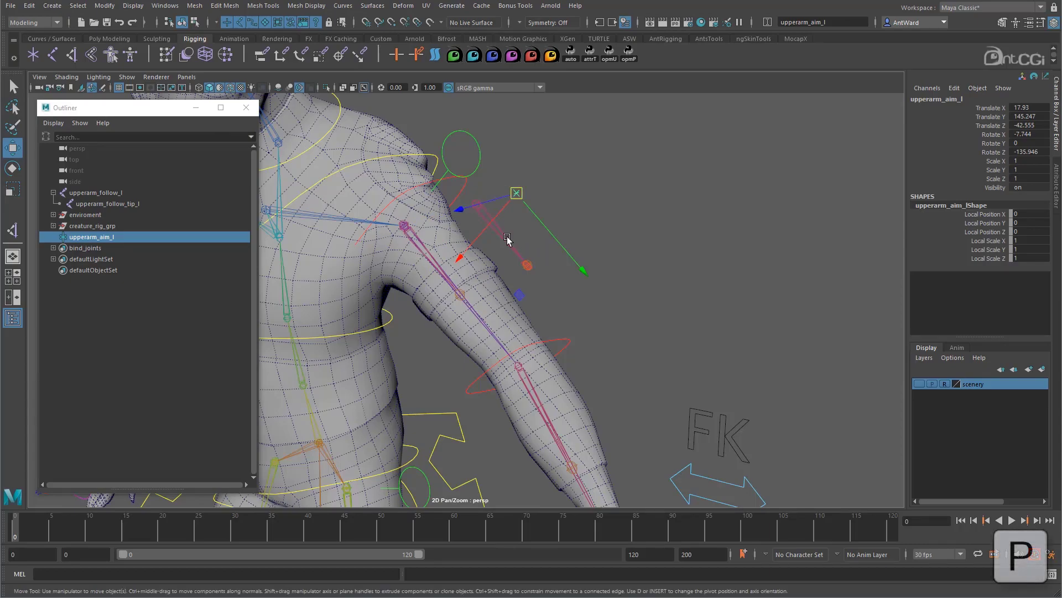
{"action": "left_click", "coordinate": [508, 241], "text": "shift"}
{"action": "key", "text": "p"}
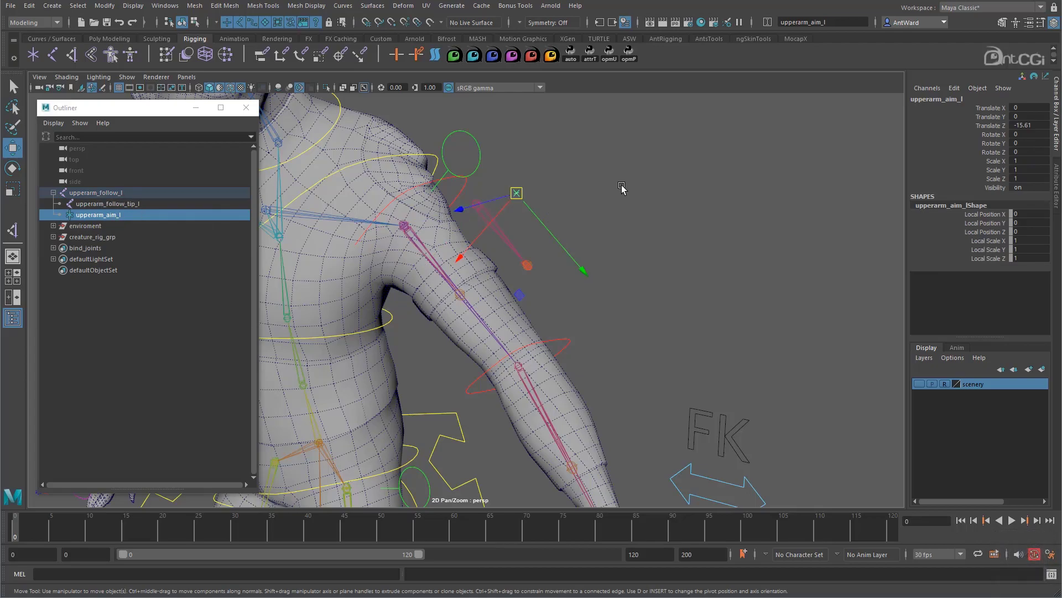
Step: Test-rotate the upperarm_follow_l joint freely and separately about its X, Z and Y axes, undoing each rotation
{"action": "left_click", "coordinate": [621, 190]}
{"action": "left_click", "coordinate": [480, 218]}
{"action": "key", "text": "e"}
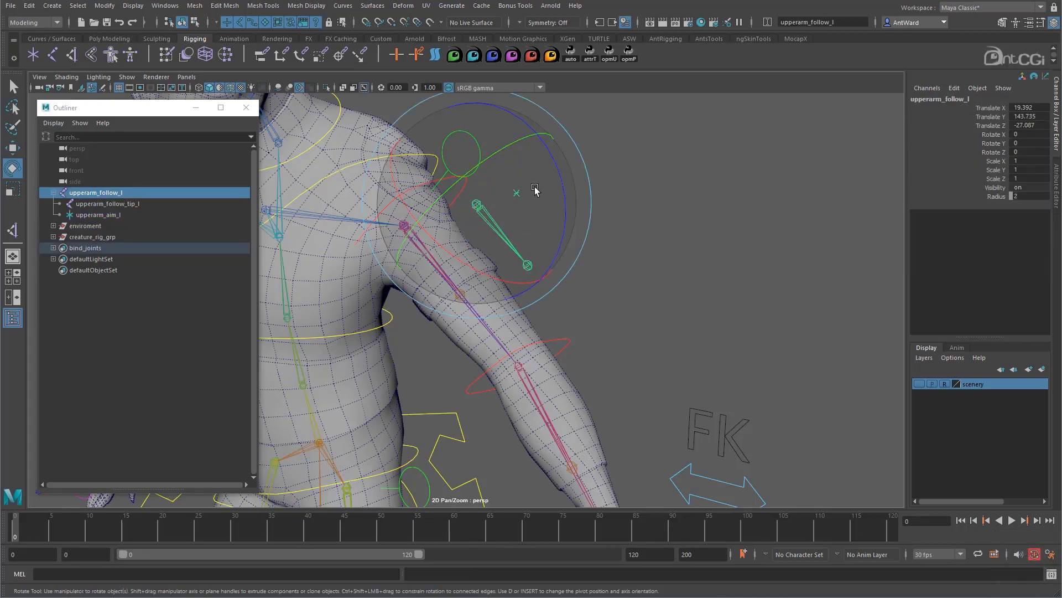
{"action": "left_click_drag", "start_coordinate": [536, 194], "coordinate": [516, 234]}
{"action": "key", "text": "ctrl+z"}
{"action": "key", "text": "ctrl+z"}
{"action": "key", "text": "ctrl+z"}
{"action": "key", "text": "ctrl+z"}
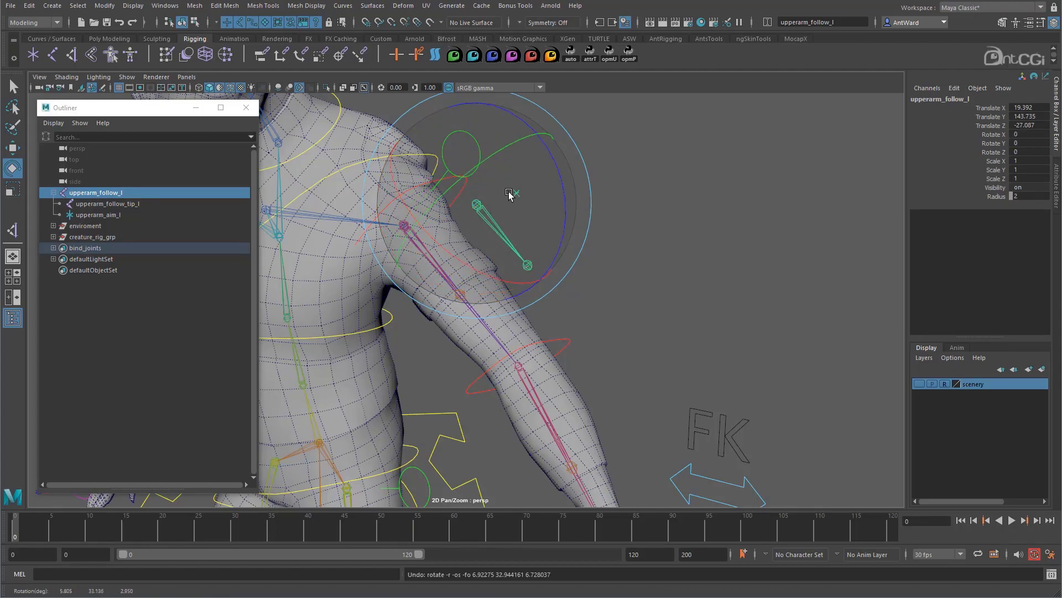
{"action": "left_click_drag", "start_coordinate": [512, 285], "coordinate": [480, 272]}
{"action": "key", "text": "ctrl+z"}
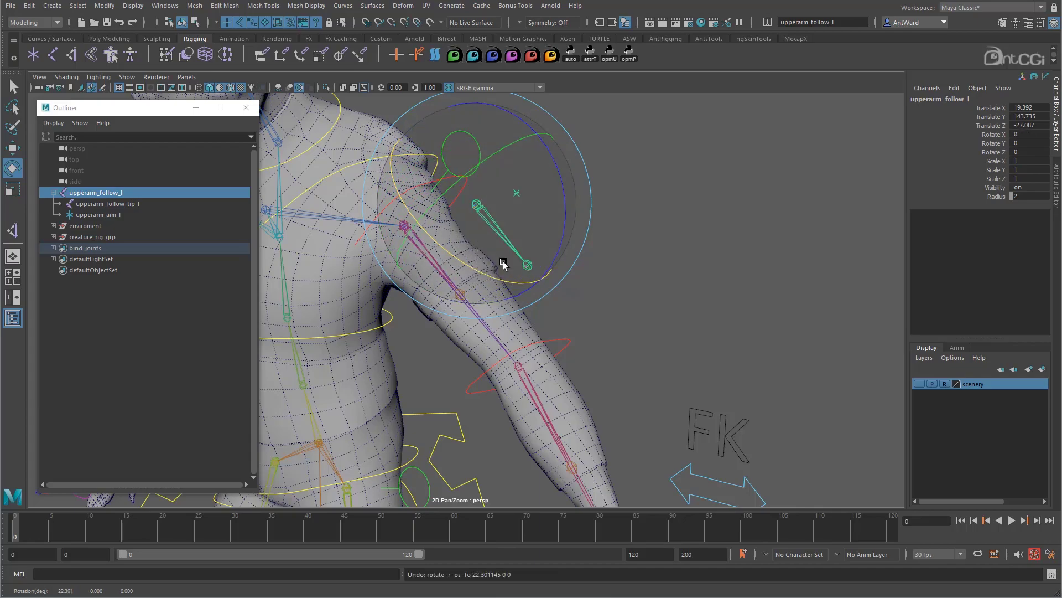
{"action": "left_click_drag", "start_coordinate": [562, 181], "coordinate": [535, 245]}
{"action": "key", "text": "ctrl+z"}
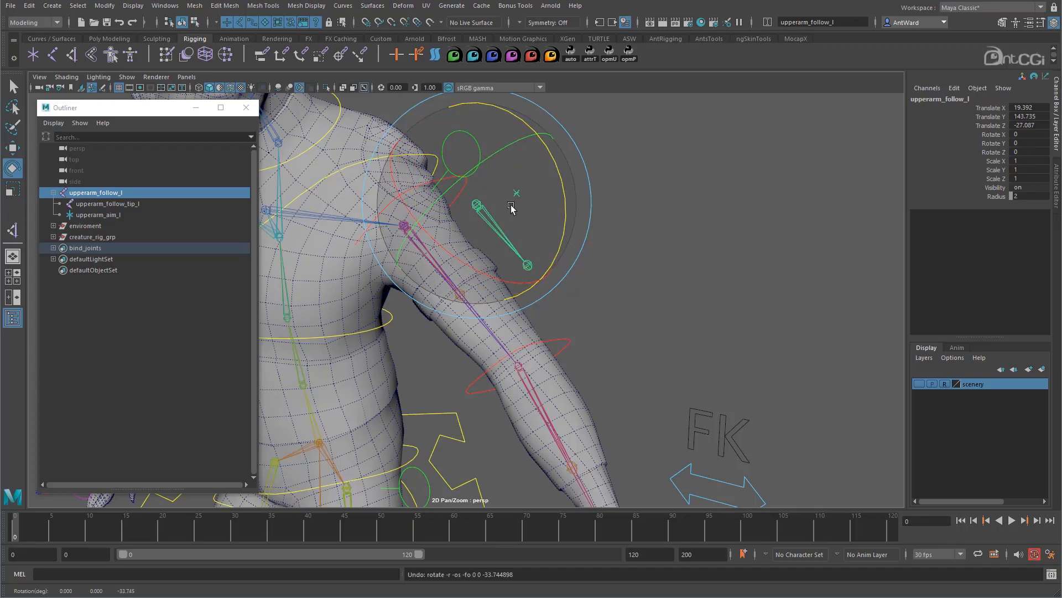
{"action": "left_click_drag", "start_coordinate": [506, 166], "coordinate": [469, 165]}
{"action": "key", "text": "ctrl+z"}
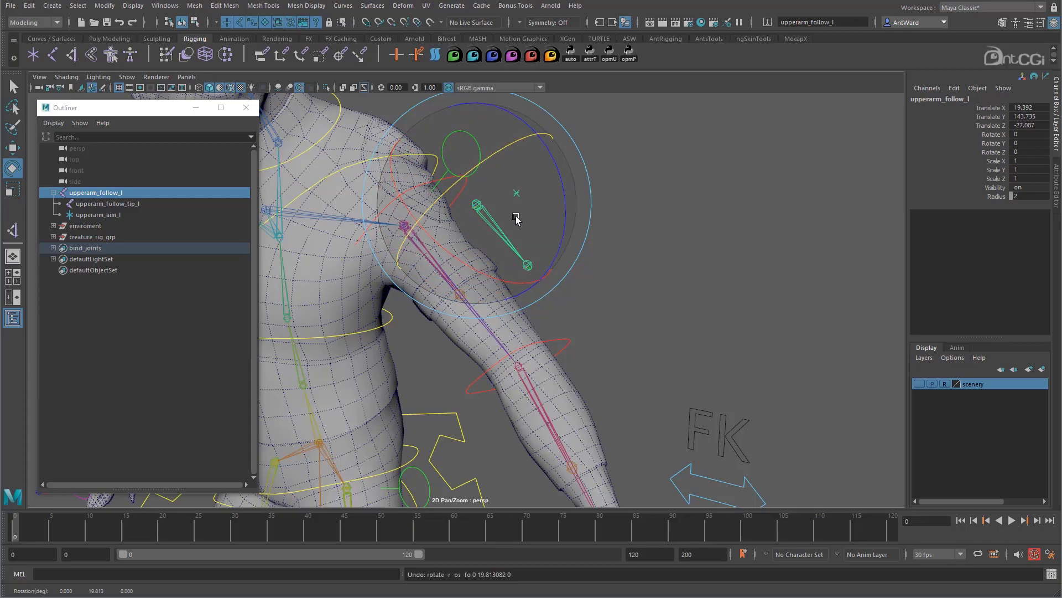
Step: Select the lowerarm_l joint as the aim target, followed by upperarm_twist_01_l as the joint to constrain
{"action": "left_click_drag", "start_coordinate": [671, 277], "coordinate": [669, 282], "text": "alt"}
{"action": "right_click_drag", "start_coordinate": [669, 282], "coordinate": [724, 278], "text": "alt"}
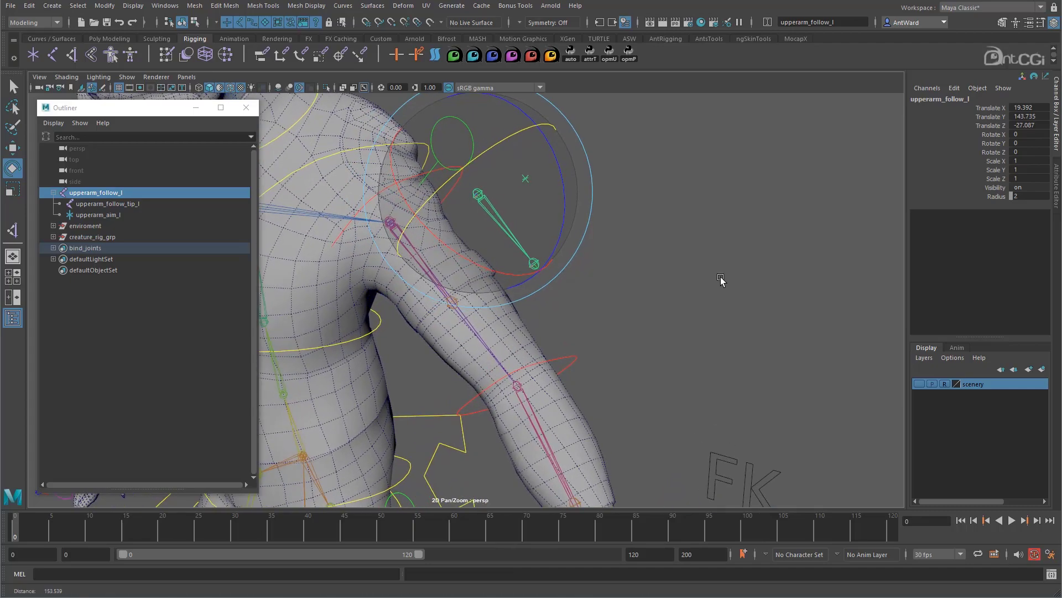
{"action": "middle_click_drag", "start_coordinate": [645, 244], "coordinate": [644, 273], "text": "alt"}
{"action": "left_click", "coordinate": [682, 277]}
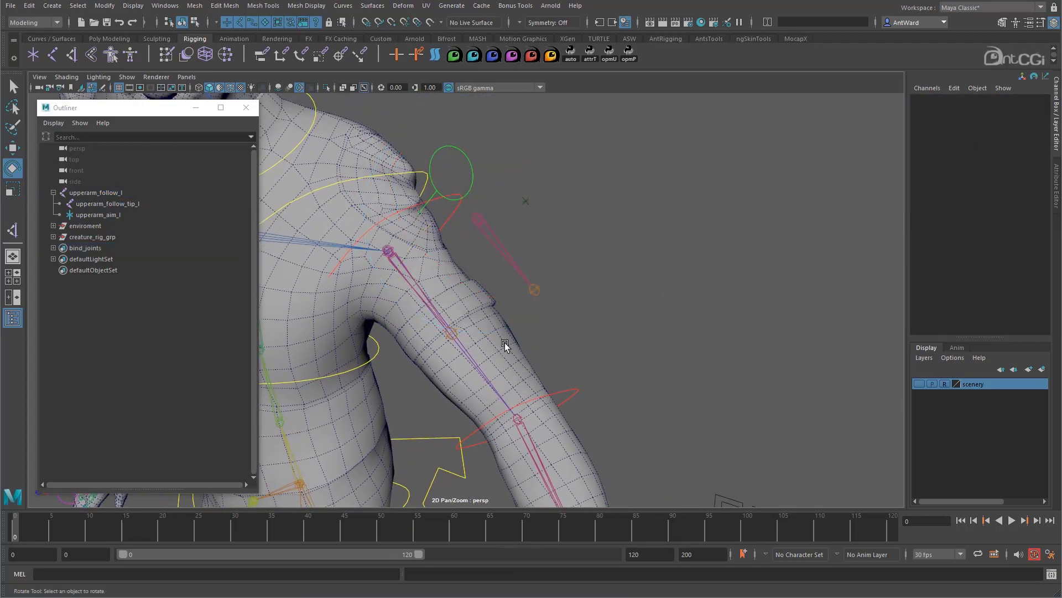
{"action": "left_click", "coordinate": [388, 258]}
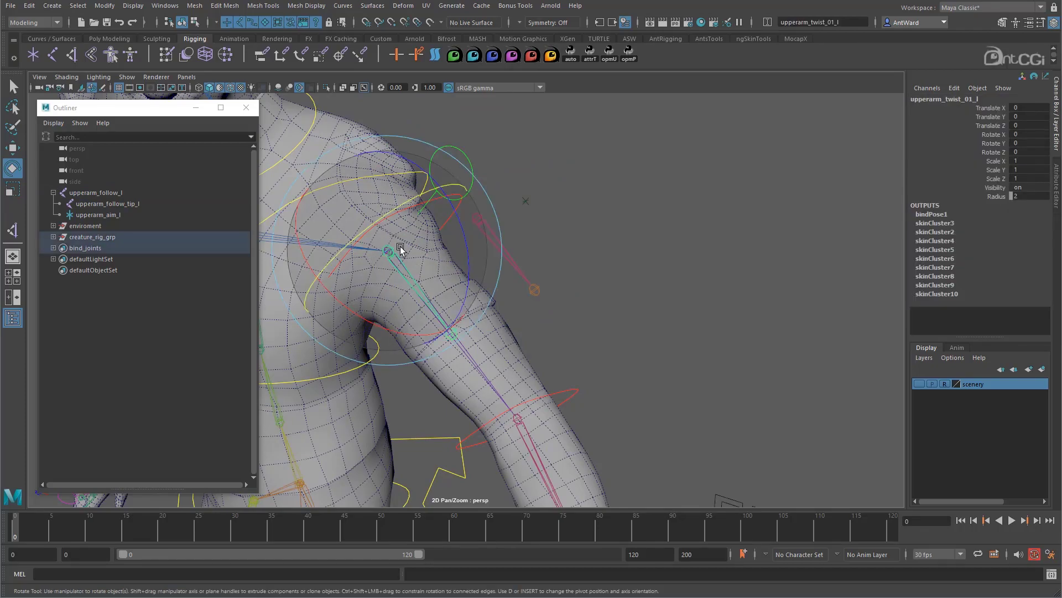
{"action": "key", "text": "w"}
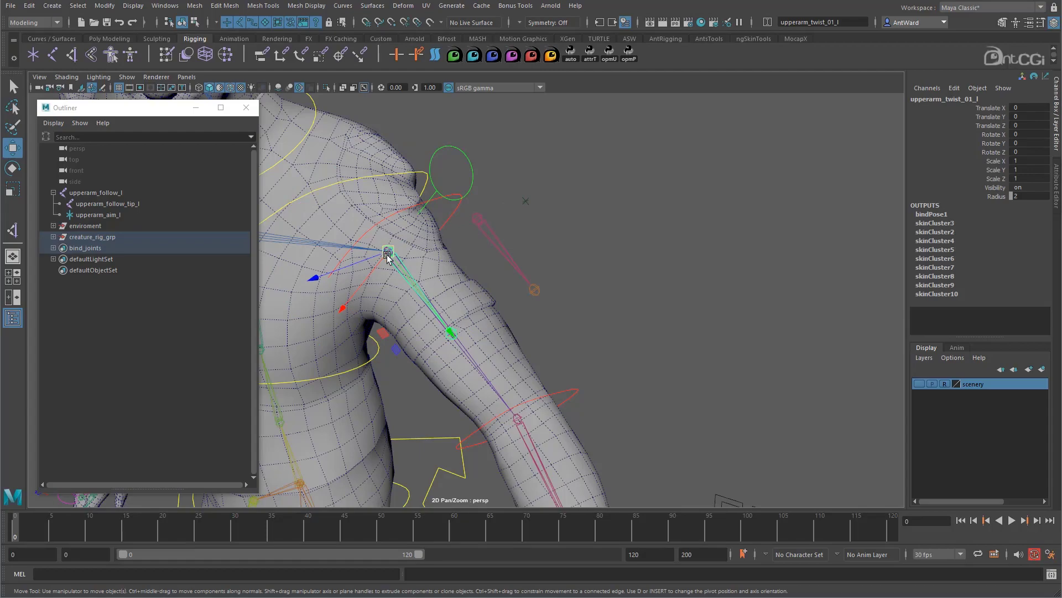
{"action": "middle_click_drag", "start_coordinate": [583, 334], "coordinate": [579, 308], "text": "alt"}
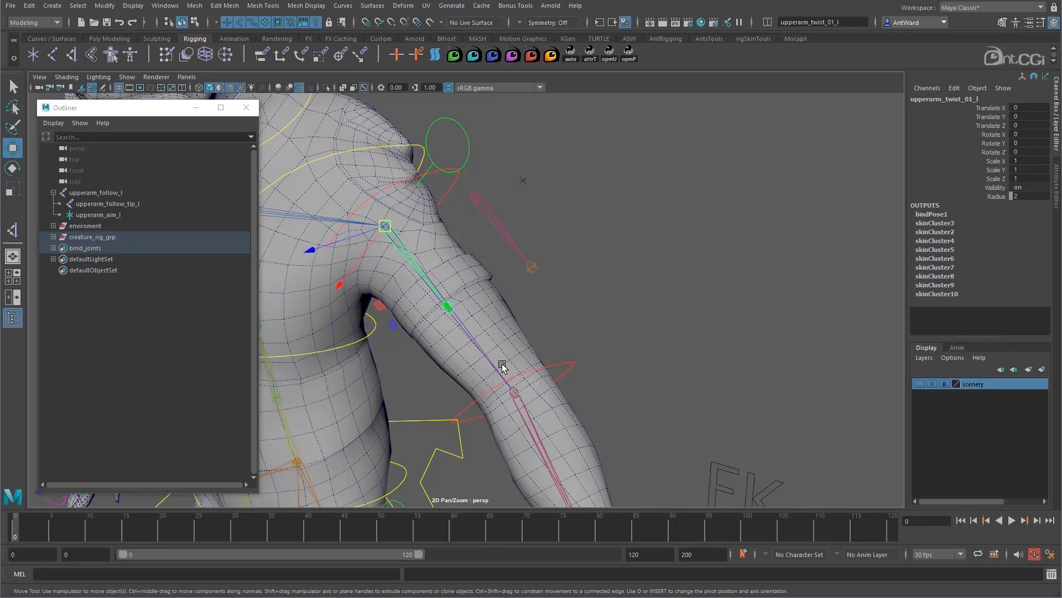
{"action": "left_click", "coordinate": [524, 406]}
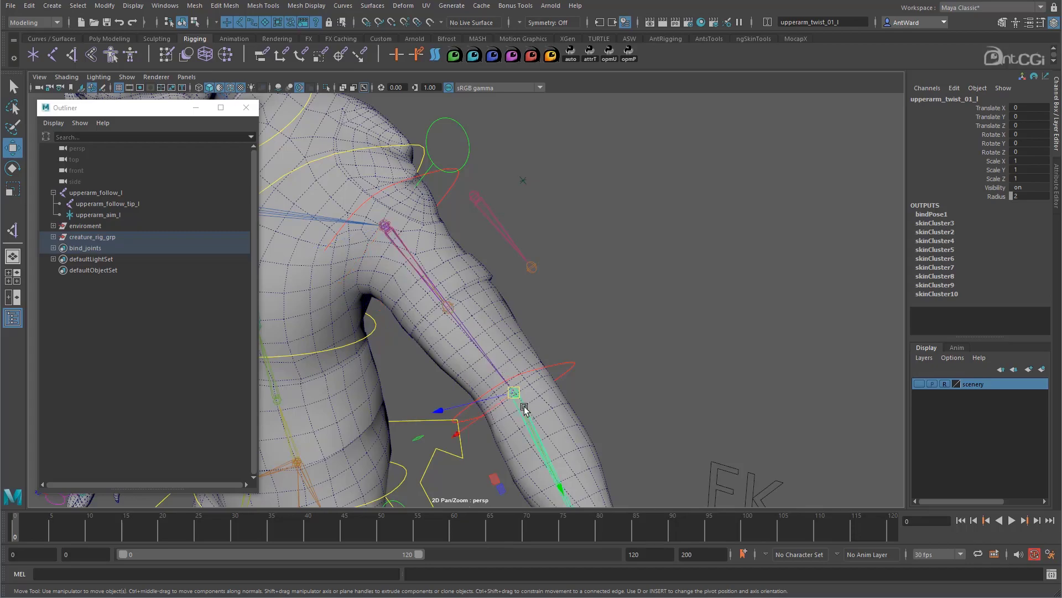
{"action": "left_click", "coordinate": [390, 223]}
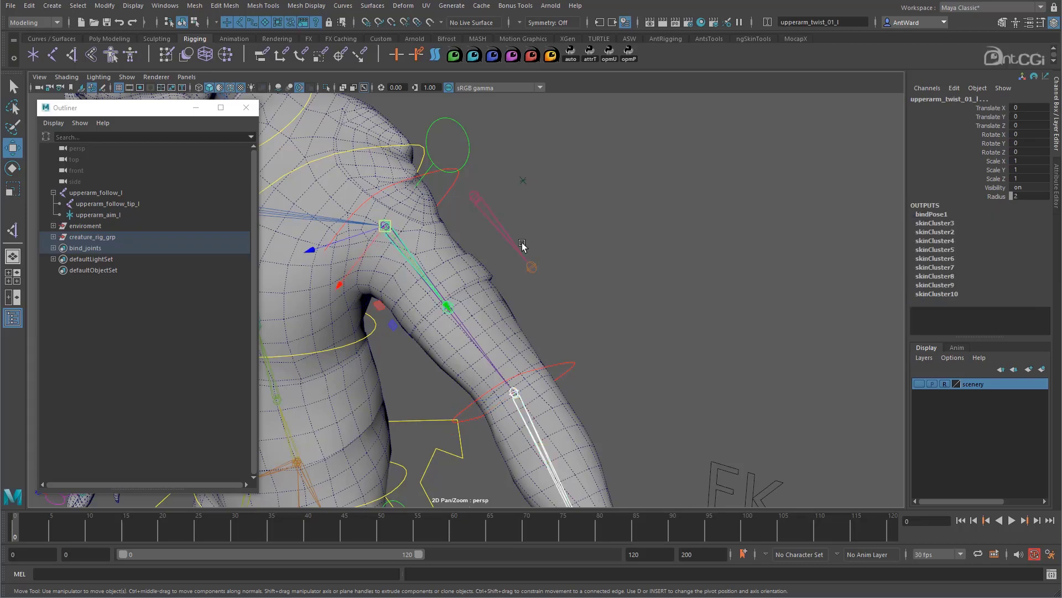
Step: Open the Aim Constraint options and reset them to their defaults
{"action": "middle_click_drag", "start_coordinate": [588, 223], "coordinate": [559, 223], "text": "alt"}
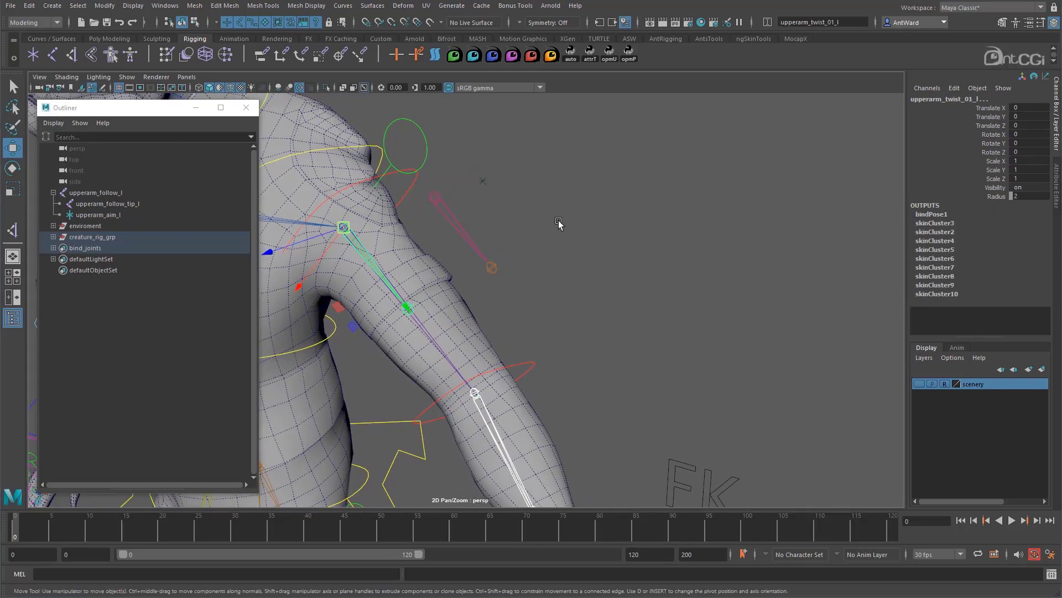
{"action": "key", "text": "space"}
{"action": "left_click", "coordinate": [579, 264]}
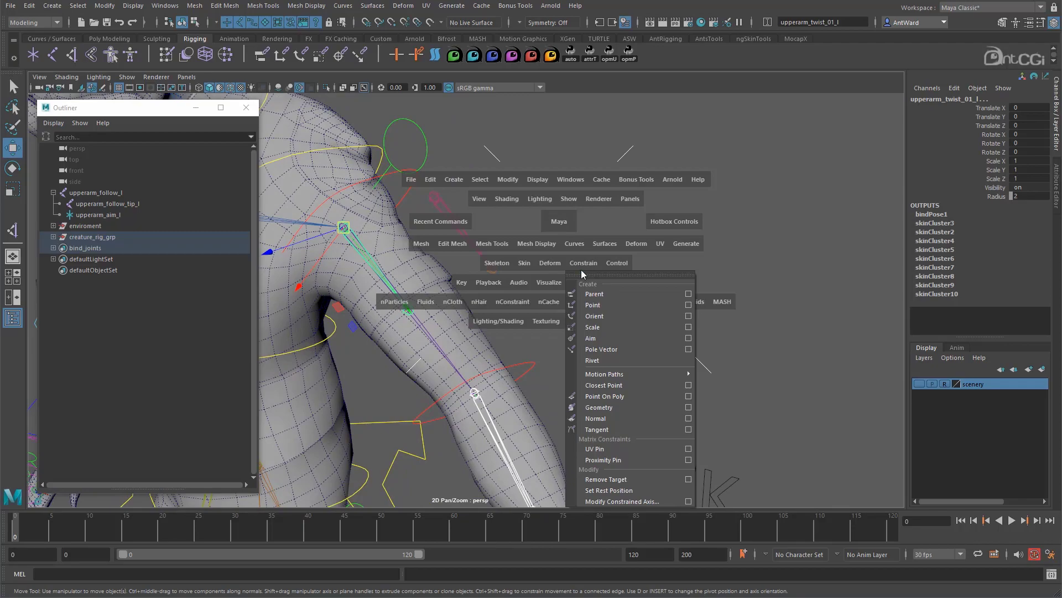
{"action": "left_click", "coordinate": [688, 337]}
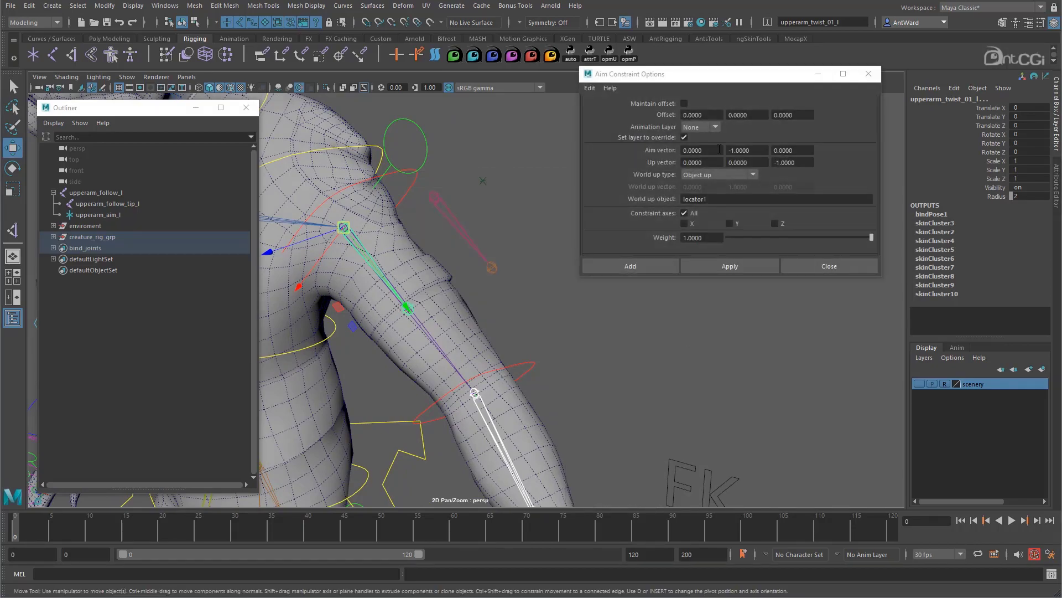
{"action": "left_click_drag", "start_coordinate": [715, 79], "coordinate": [726, 117]}
{"action": "left_click", "coordinate": [601, 126]}
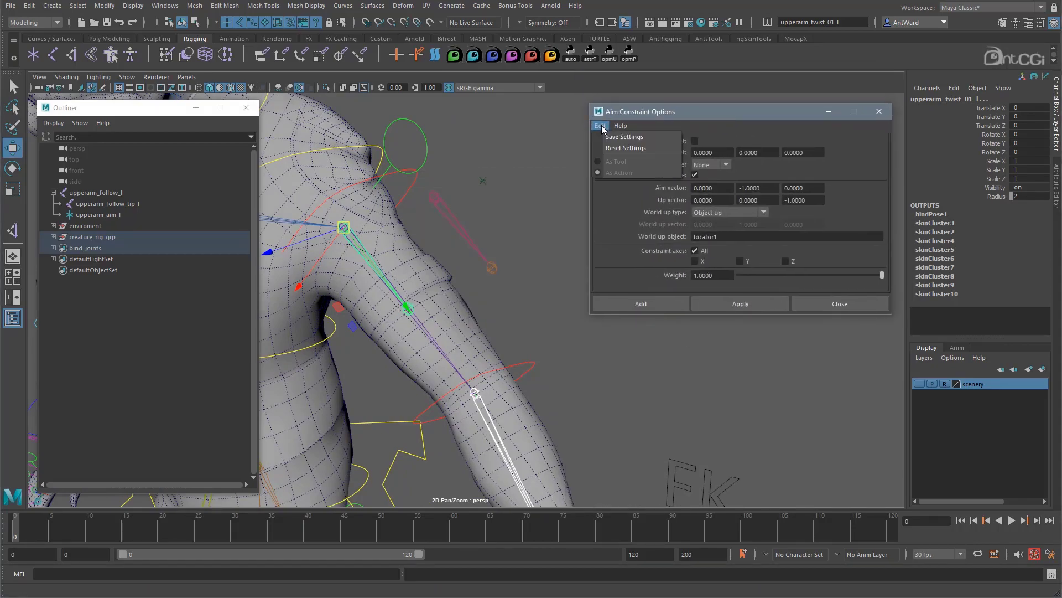
{"action": "left_click", "coordinate": [613, 148]}
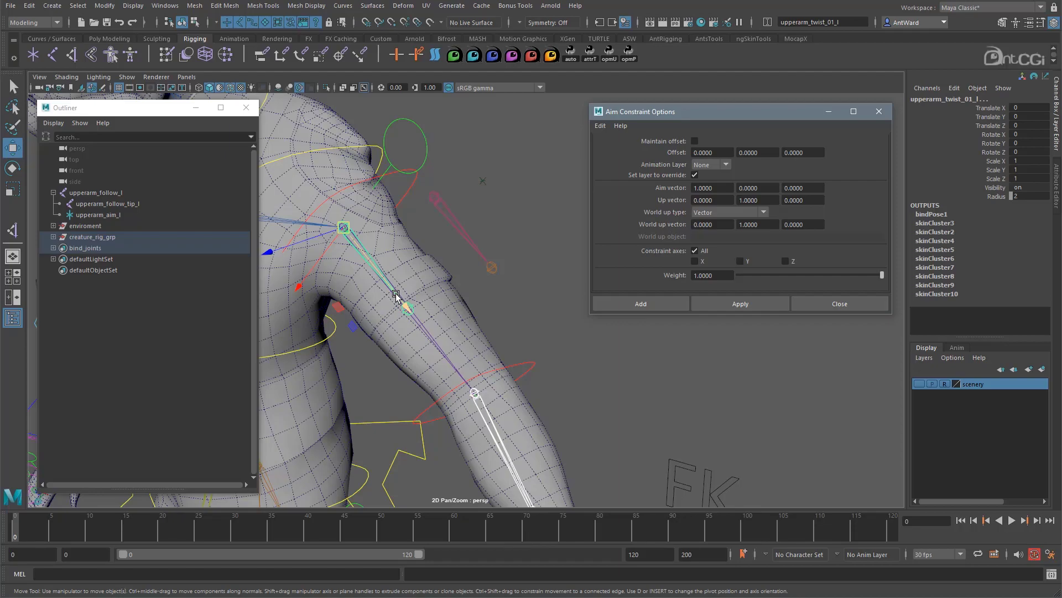
Step: Set the aim vector to 0, 1, 0 and the up vector to 0, 0, -1
{"action": "double_click", "coordinate": [749, 188]}
{"action": "type", "text": "1"}
{"action": "key", "text": "shift+Tab"}
{"action": "type", "text": "0"}
{"action": "key", "text": "Return"}
{"action": "left_click_drag", "start_coordinate": [768, 200], "coordinate": [725, 200]}
{"action": "type", "text": "0"}
{"action": "key", "text": "Tab"}
{"action": "type", "text": "-1"}
{"action": "key", "text": "Return"}
Step: Set the world up type to Object up with upperarm_aim_l as the world up object, and apply the aim constraint
{"action": "left_click", "coordinate": [728, 214]}
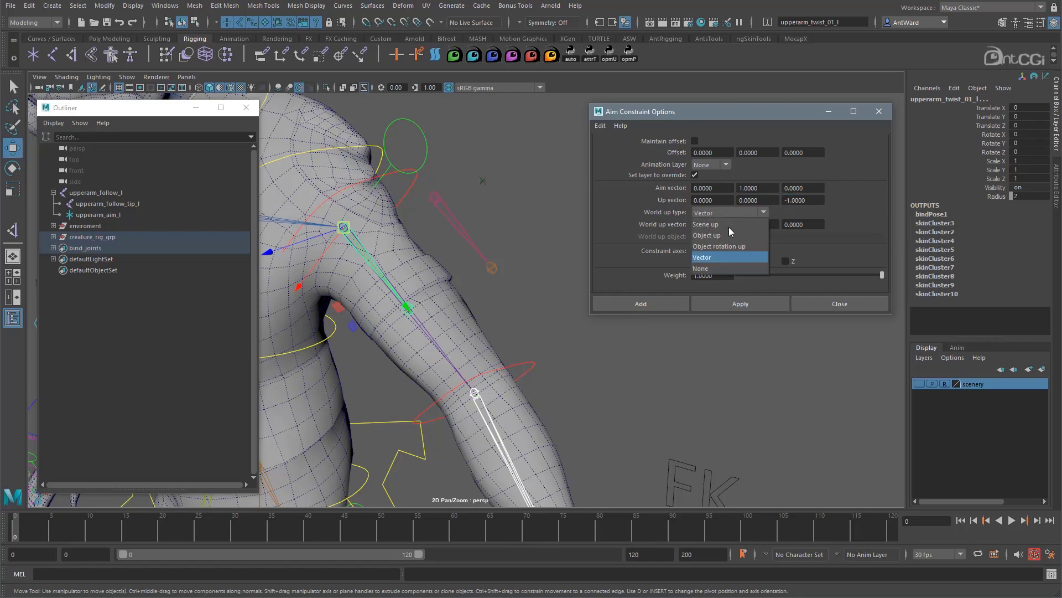
{"action": "left_click", "coordinate": [729, 235]}
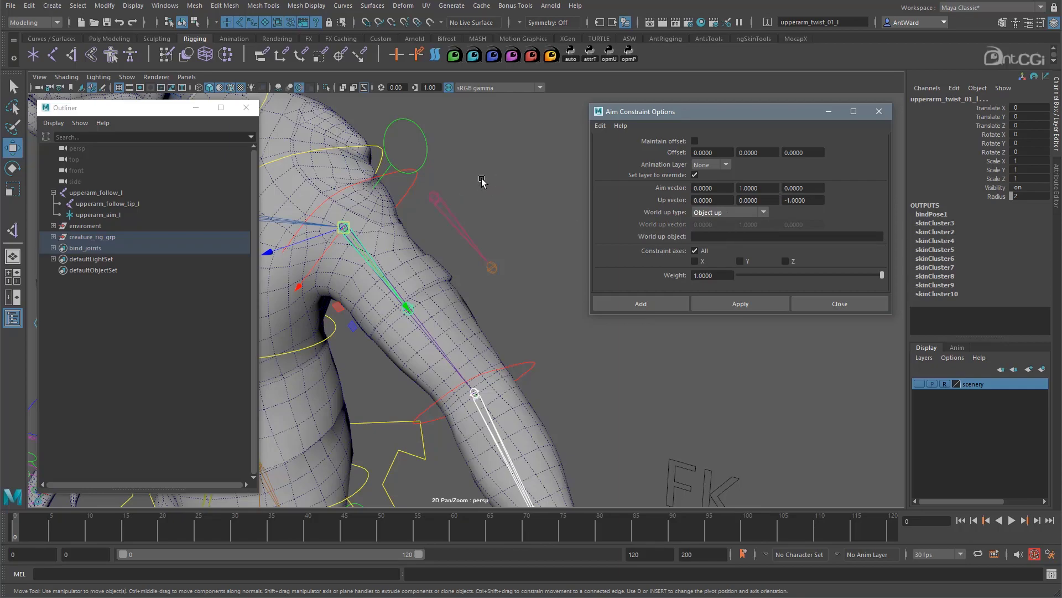
{"action": "left_click", "coordinate": [709, 238]}
{"action": "type", "text": "upperarm_aim_l"}
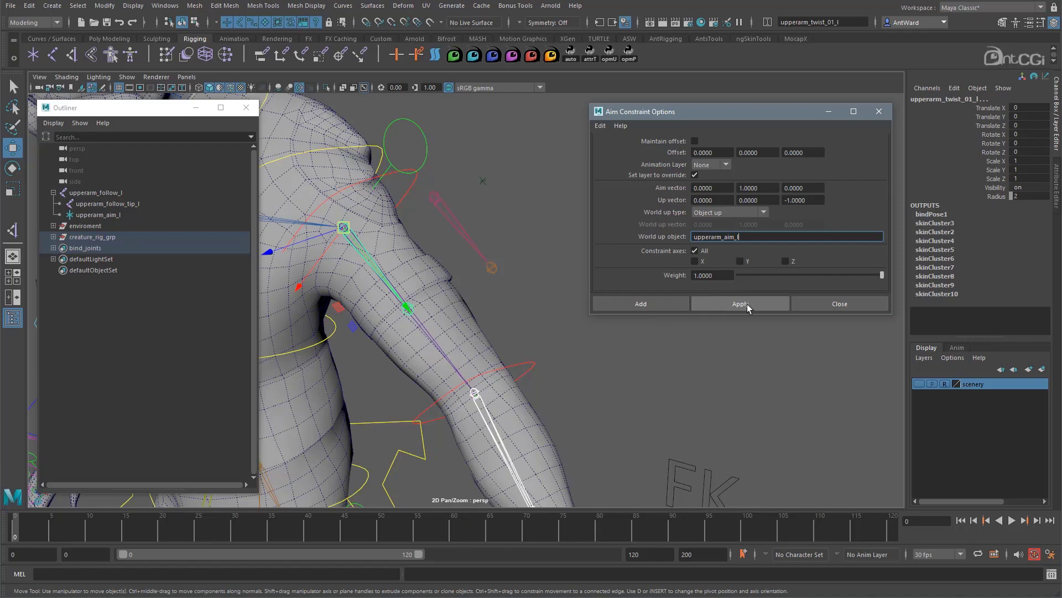
{"action": "left_click", "coordinate": [747, 306]}
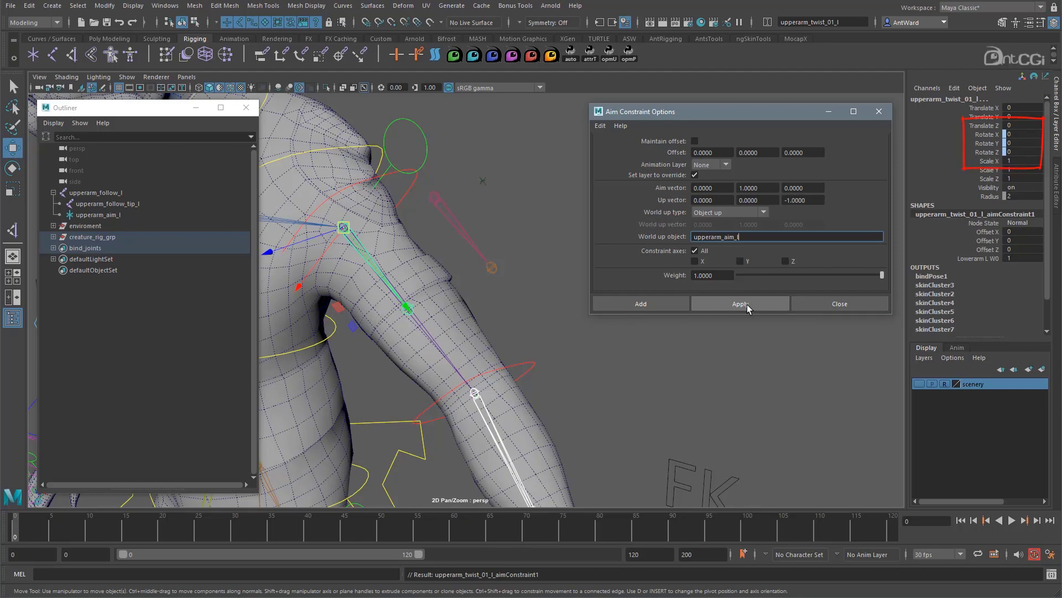
Step: Test-rotate the upperarm_l_fk_ctrl control to check the constrained twist joint, and undo the rotation
{"action": "left_click_drag", "start_coordinate": [423, 261], "coordinate": [426, 262], "text": "alt"}
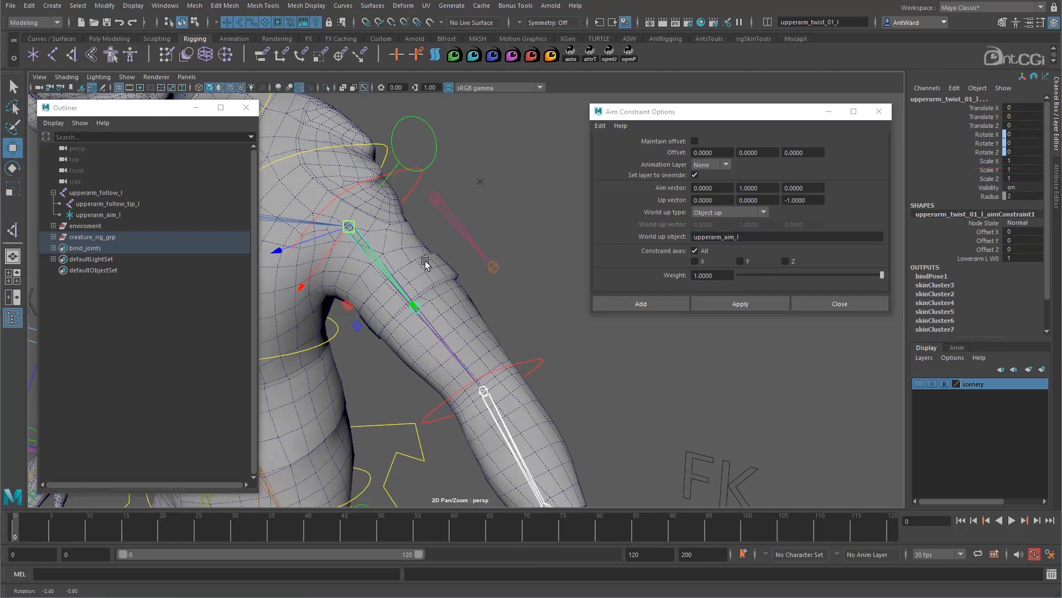
{"action": "left_click", "coordinate": [417, 184]}
{"action": "key", "text": "e"}
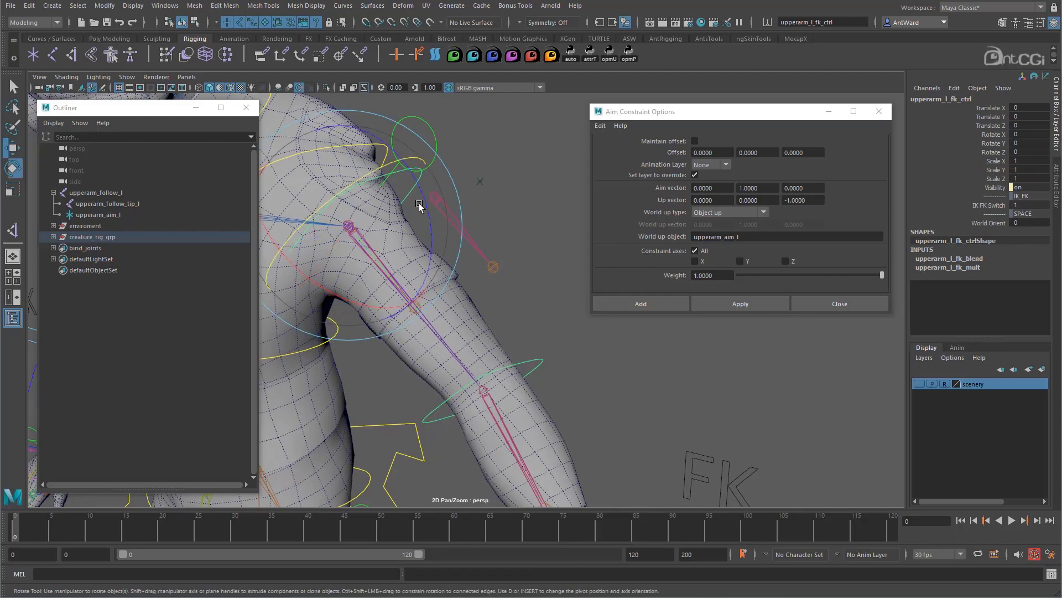
{"action": "mouse_move", "coordinate": [425, 196]}
{"action": "left_mouse_down"}
{"action": "mouse_move", "coordinate": [422, 260]}
{"action": "mouse_move", "coordinate": [401, 156]}
{"action": "mouse_move", "coordinate": [405, 204]}
{"action": "left_mouse_up"}
{"action": "key", "text": "ctrl+z"}
{"action": "key", "text": "ctrl+z"}
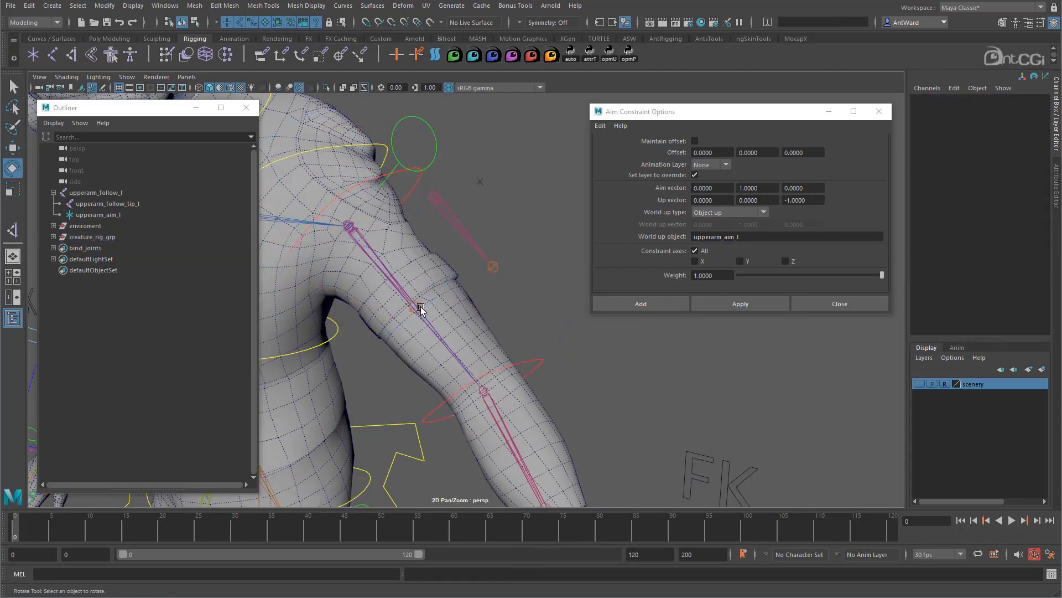
Step: Display the local rotation axes on the upperarm_twist_01_l and upperarm_twist_02_l joints
{"action": "left_click", "coordinate": [421, 306]}
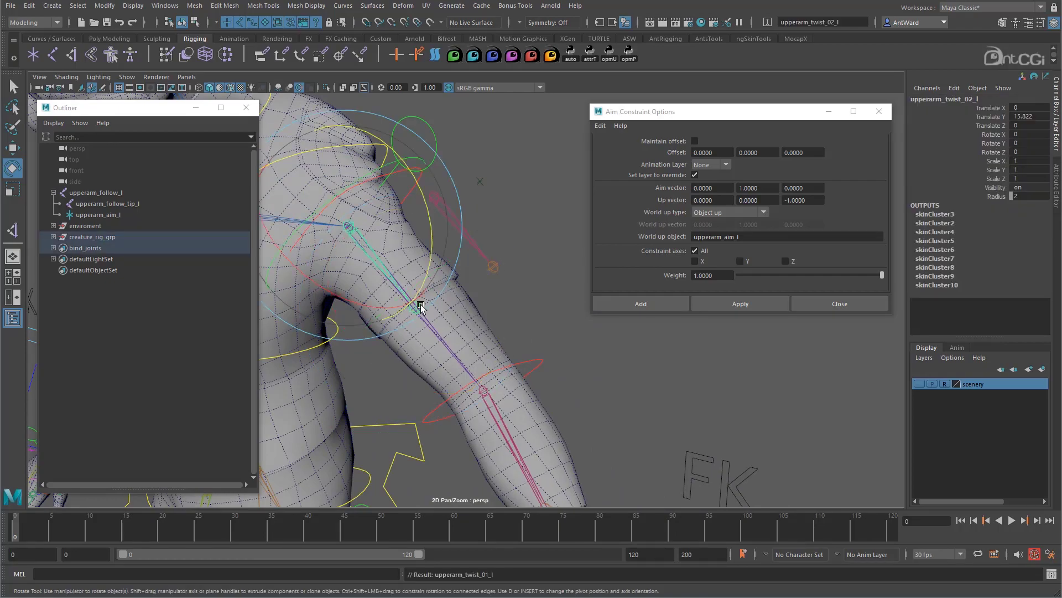
{"action": "key", "text": "Up"}
{"action": "left_click", "coordinate": [132, 6]}
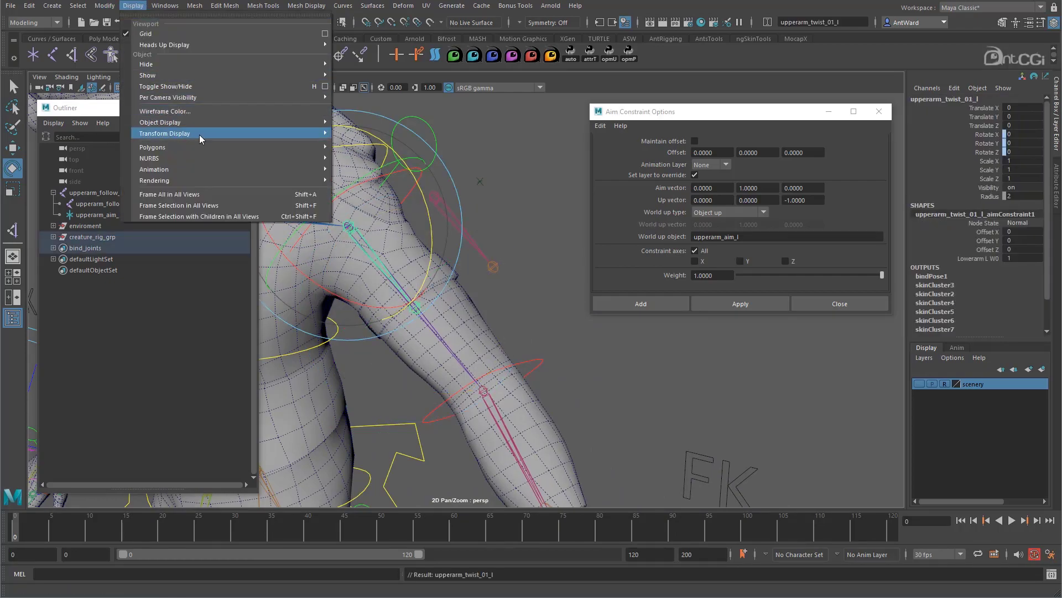
{"action": "mouse_move", "coordinate": [200, 133]}
{"action": "left_click", "coordinate": [348, 134]}
{"action": "left_click", "coordinate": [537, 300]}
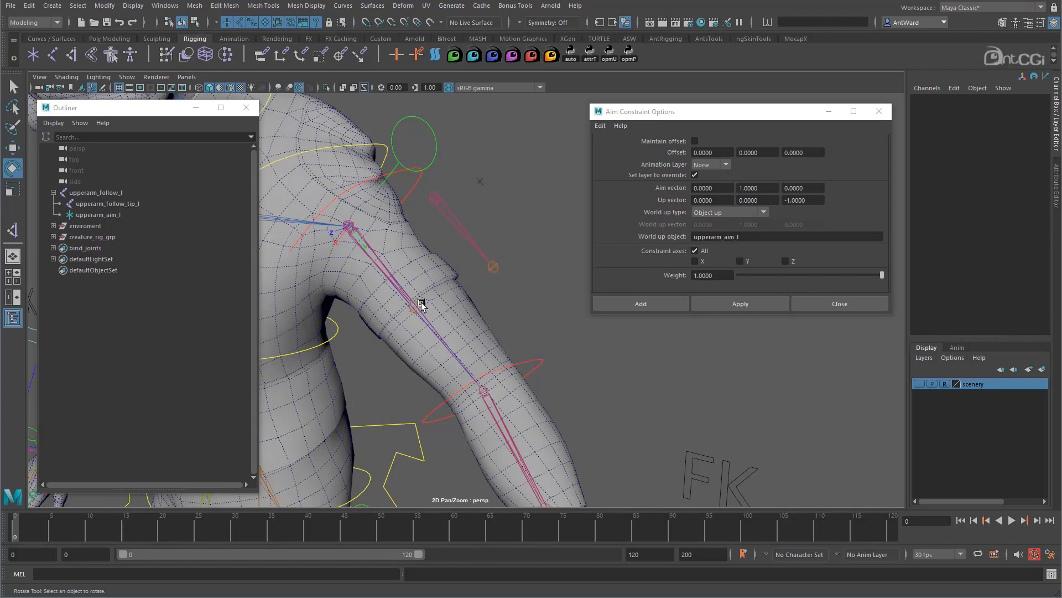
{"action": "left_click", "coordinate": [421, 306]}
{"action": "left_click", "coordinate": [133, 6]}
{"action": "mouse_move", "coordinate": [192, 132]}
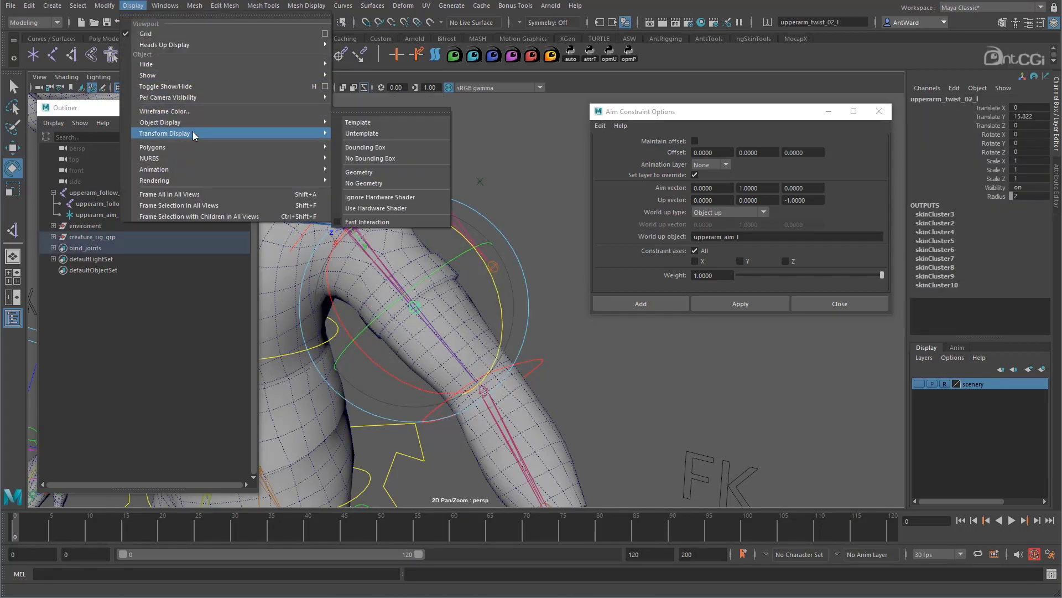
{"action": "left_click", "coordinate": [360, 134]}
Step: Try bend rotations on upperarm_l_fk_ctrl, undo them, and twist the control about 41.6 degrees around its Y axis
{"action": "left_click", "coordinate": [417, 183]}
{"action": "left_click", "coordinate": [417, 183]}
{"action": "left_click_drag", "start_coordinate": [417, 184], "coordinate": [415, 211]}
{"action": "key", "text": "ctrl+z"}
{"action": "left_click_drag", "start_coordinate": [364, 303], "coordinate": [355, 245]}
{"action": "key", "text": "ctrl+z"}
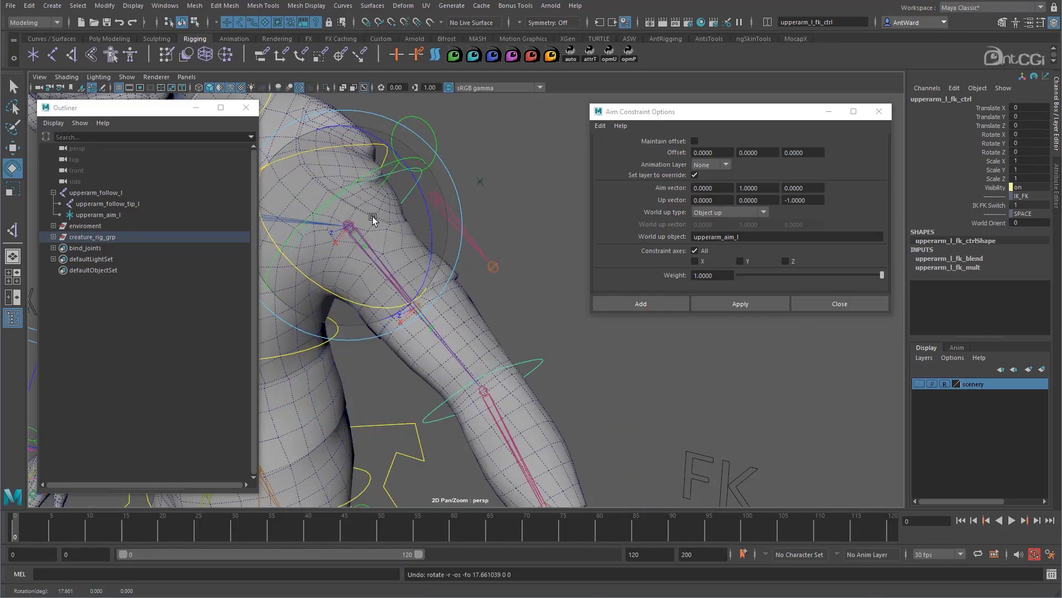
{"action": "left_click_drag", "start_coordinate": [379, 170], "coordinate": [315, 211]}
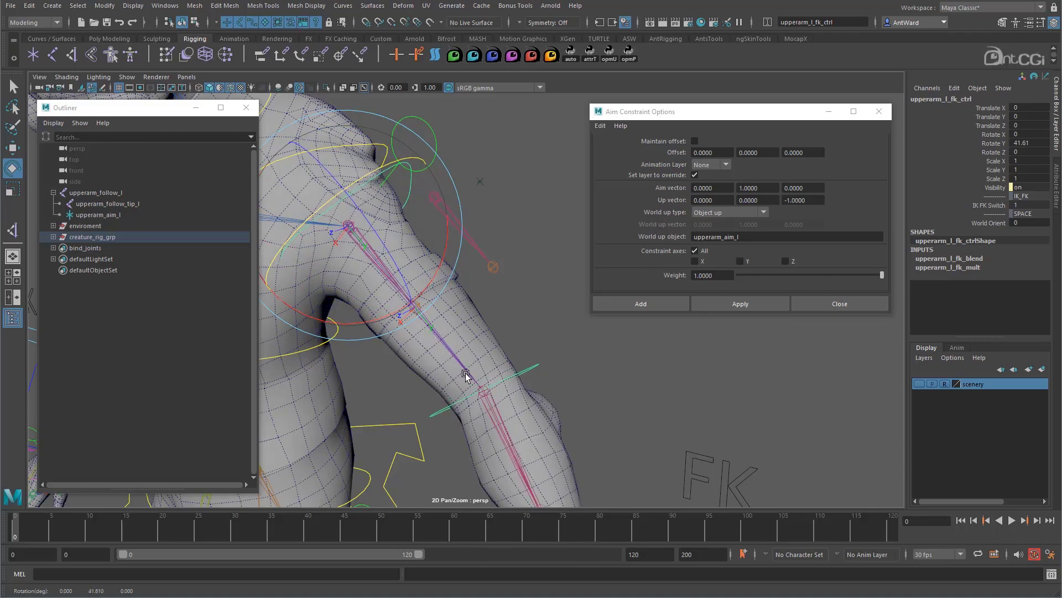
Step: Try moving the upperarm_aim_l locator, and undo both the move and the arm control's twist
{"action": "left_click", "coordinate": [479, 182]}
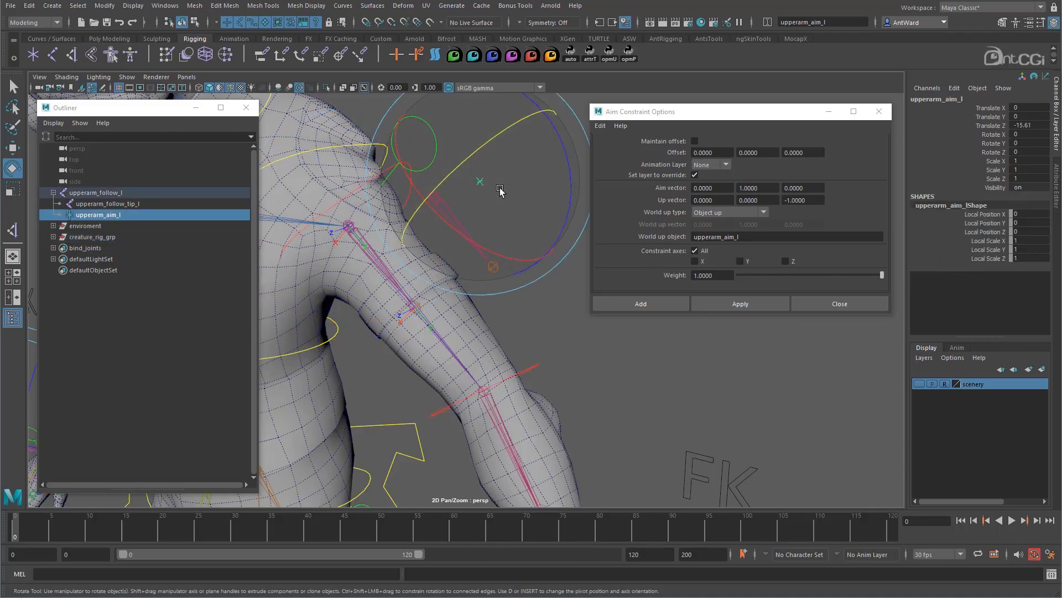
{"action": "key", "text": "w"}
{"action": "left_click_drag", "start_coordinate": [482, 176], "coordinate": [485, 161]}
{"action": "key", "text": "ctrl+z"}
{"action": "key", "text": "ctrl+z"}
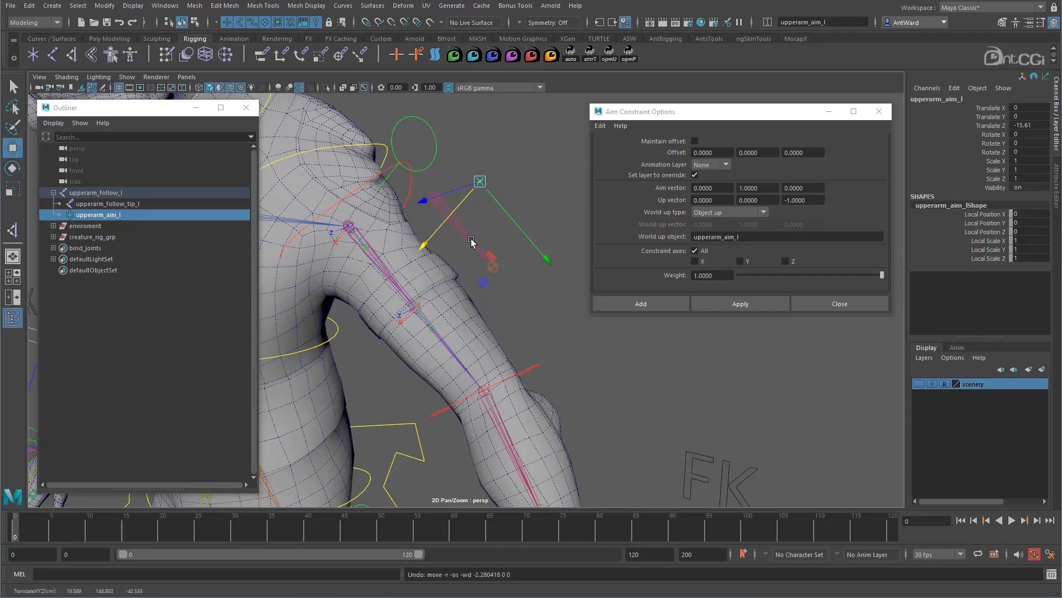
{"action": "key", "text": "ctrl+z"}
{"action": "key", "text": "ctrl+z"}
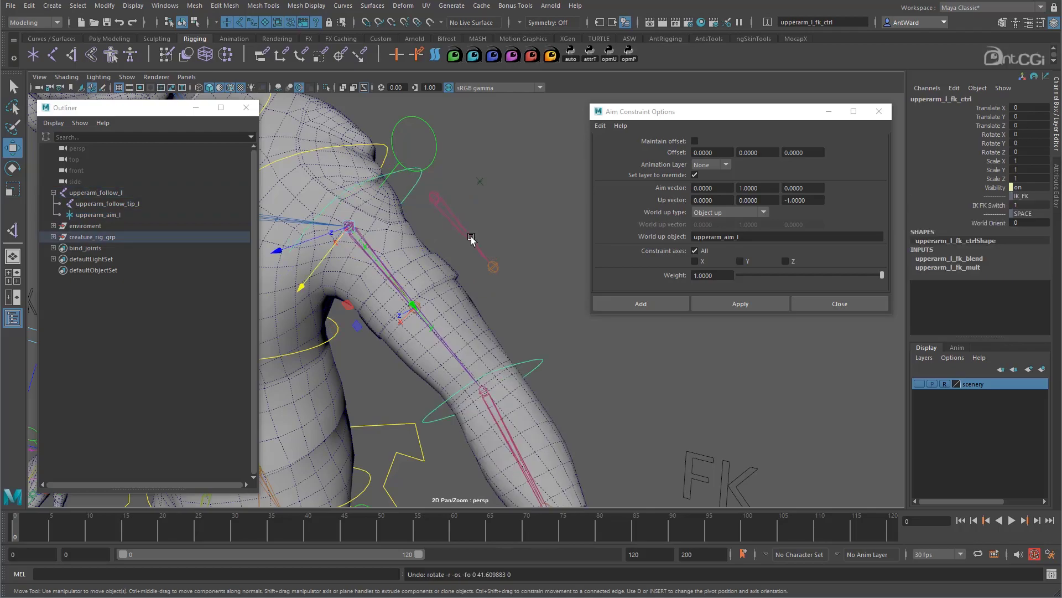
Step: Test-rotate the upperarm_follow_l joint to check how its aim locator drives the twist joint, and undo the rotation
{"action": "left_click", "coordinate": [459, 227]}
{"action": "key", "text": "e"}
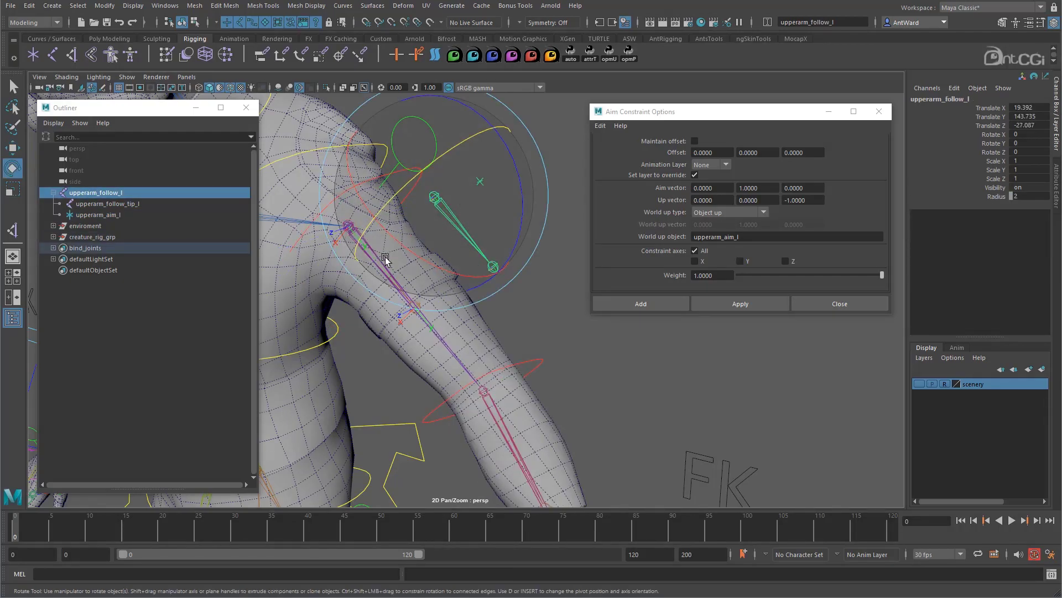
{"action": "left_click_drag", "start_coordinate": [528, 212], "coordinate": [400, 242]}
{"action": "key", "text": "ctrl+z"}
{"action": "key", "text": "ctrl+z"}
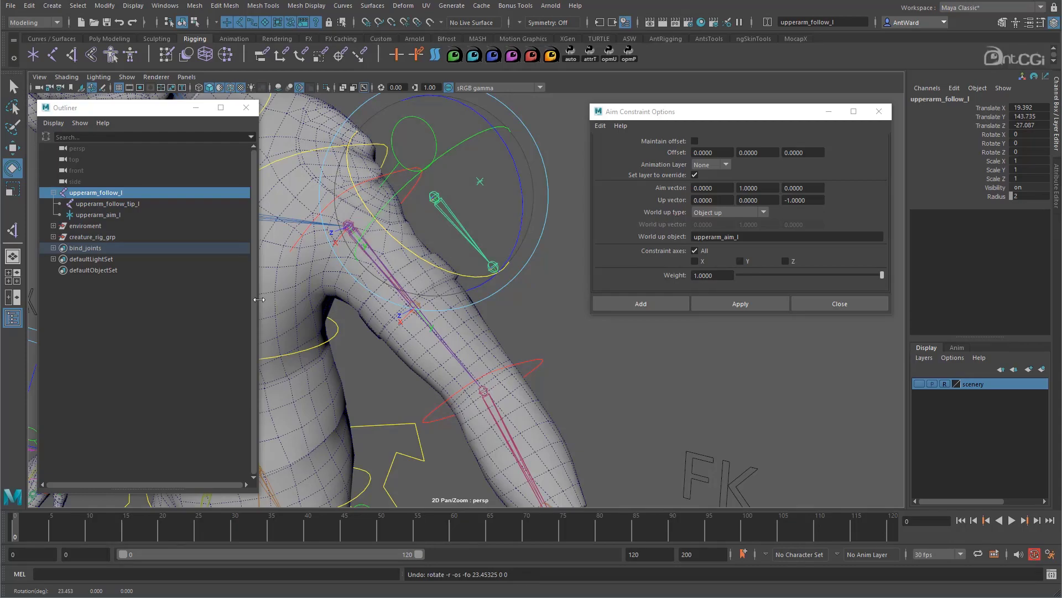
Step: Narrow the Outliner and close the Aim Constraint options
{"action": "left_click_drag", "start_coordinate": [259, 299], "coordinate": [183, 302]}
{"action": "right_click_drag", "start_coordinate": [641, 363], "coordinate": [582, 353], "text": "alt"}
{"action": "left_click", "coordinate": [546, 333]}
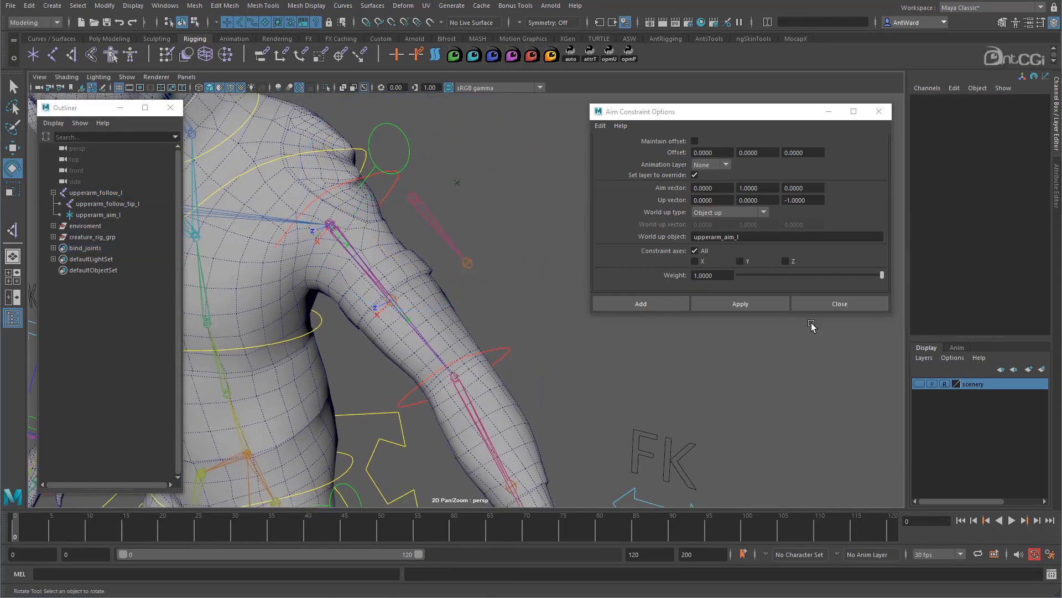
{"action": "left_click", "coordinate": [839, 303]}
Step: Create an IK handle with the Rotate-Plane Solver from the upperarm_follow_l joint to upperarm_follow_tip_l
{"action": "key", "text": "space"}
{"action": "left_click", "coordinate": [396, 240]}
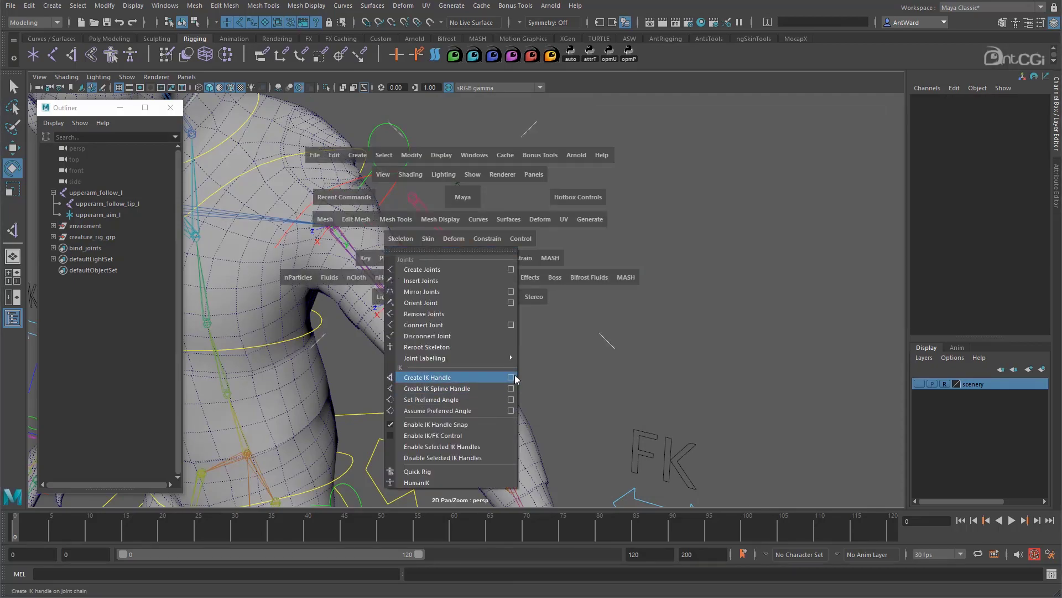
{"action": "left_click", "coordinate": [511, 377]}
{"action": "left_click", "coordinate": [756, 166]}
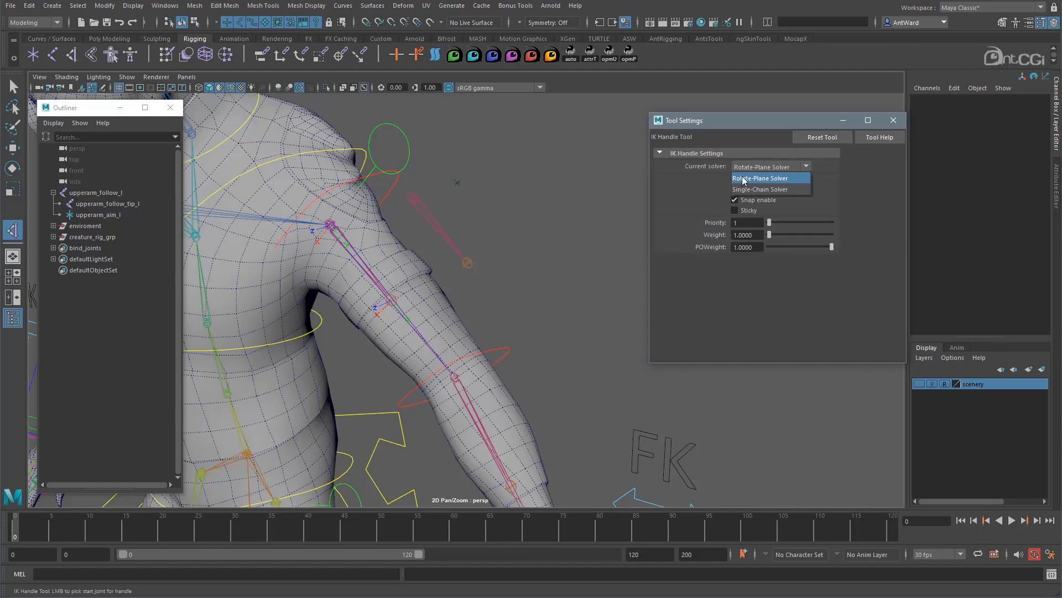
{"action": "left_click", "coordinate": [773, 179]}
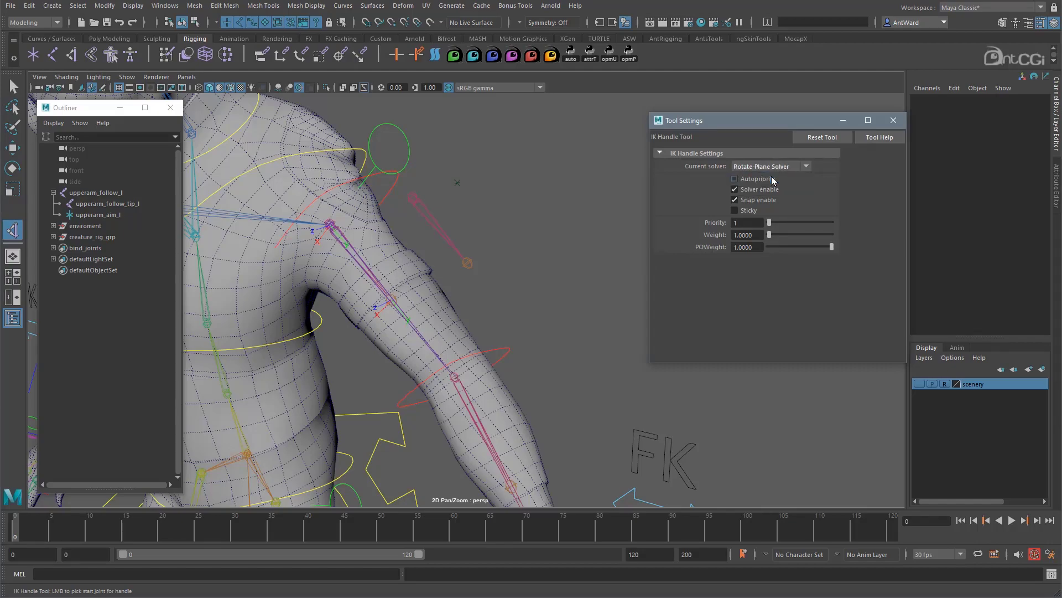
{"action": "left_click", "coordinate": [412, 196]}
{"action": "left_click", "coordinate": [468, 262]}
{"action": "key", "text": "e"}
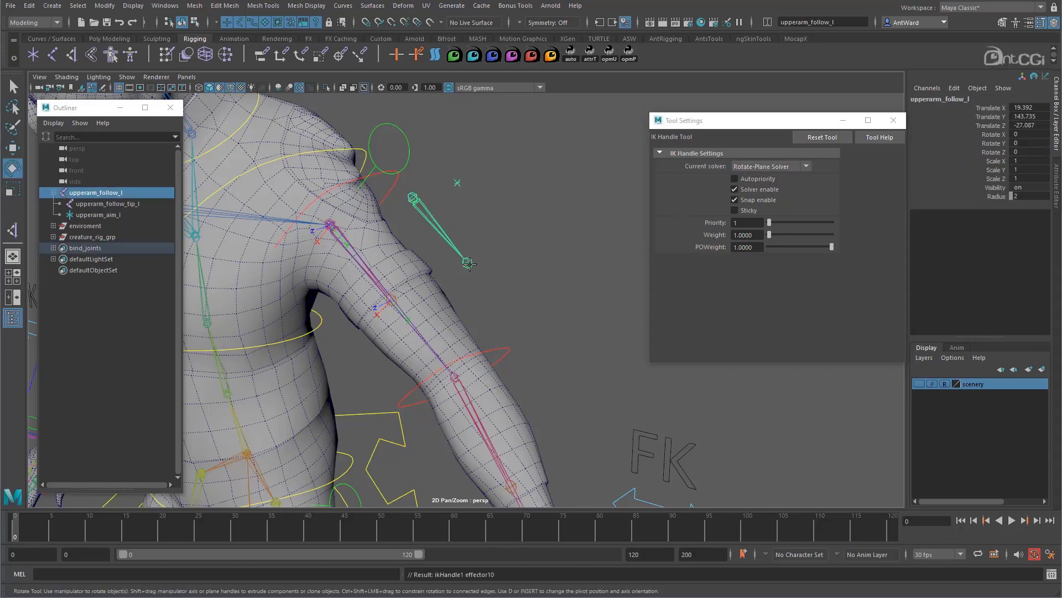
Step: Rename the new IK handle upperarm_follow_ikHandle
{"action": "double_click", "coordinate": [84, 260]}
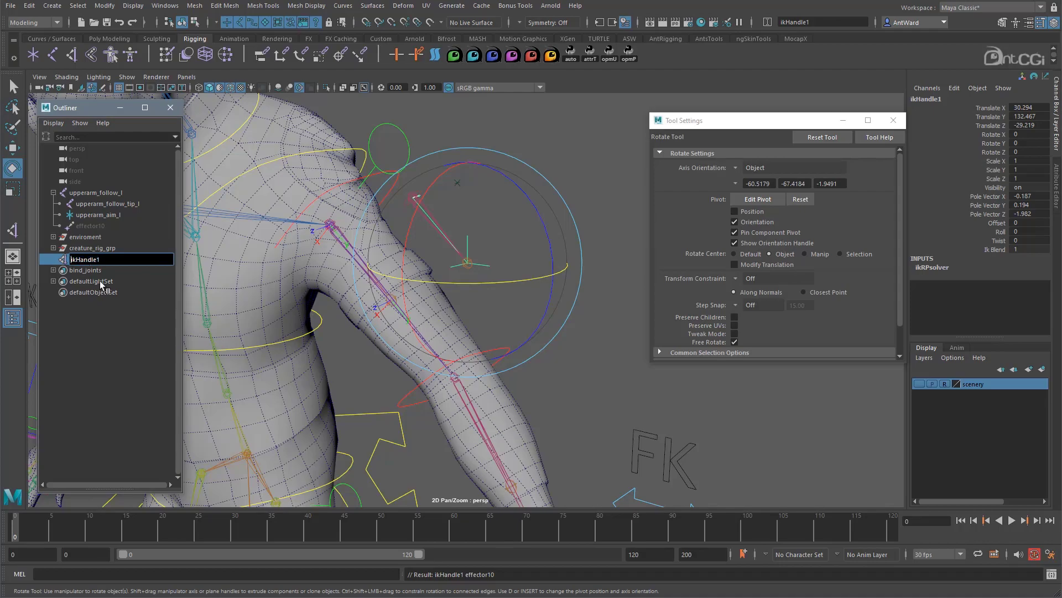
{"action": "type", "text": "upperarm_follow_"}
{"action": "key", "text": "End"}
{"action": "key", "text": "BackSpace"}
{"action": "key", "text": "Return"}
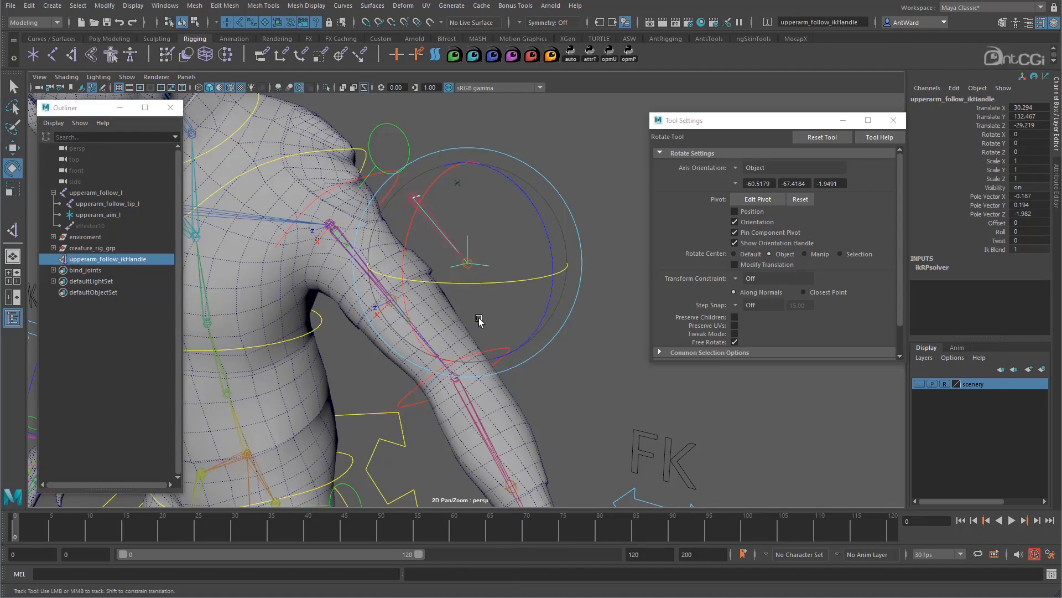
Step: Match all transforms of upperarm_follow_ikHandle to the lowerarm_l joint
{"action": "middle_click_drag", "start_coordinate": [478, 320], "coordinate": [479, 308], "text": "alt"}
{"action": "key", "text": "w"}
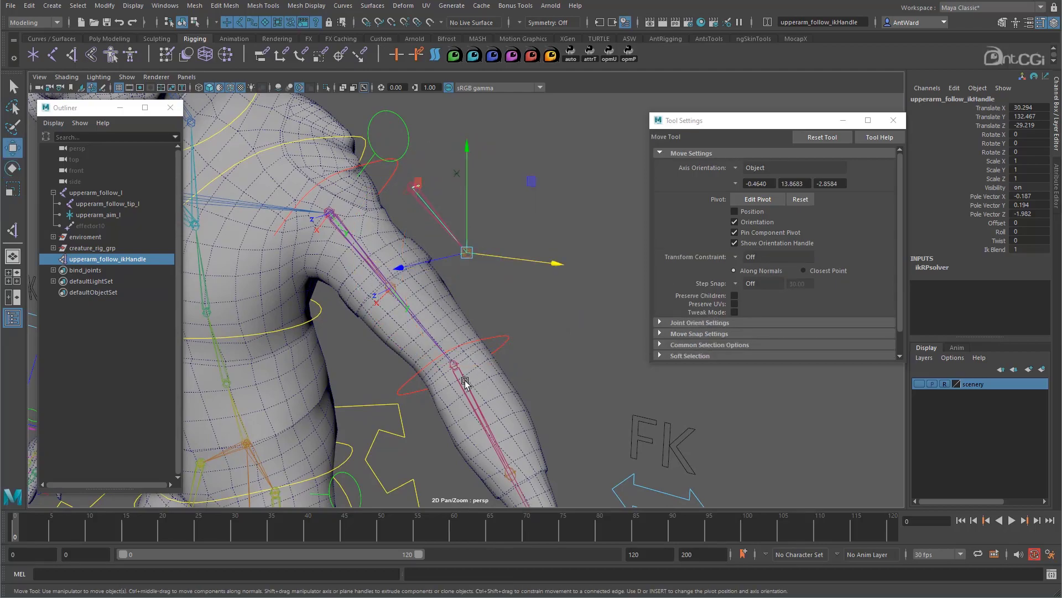
{"action": "left_click", "coordinate": [467, 385]}
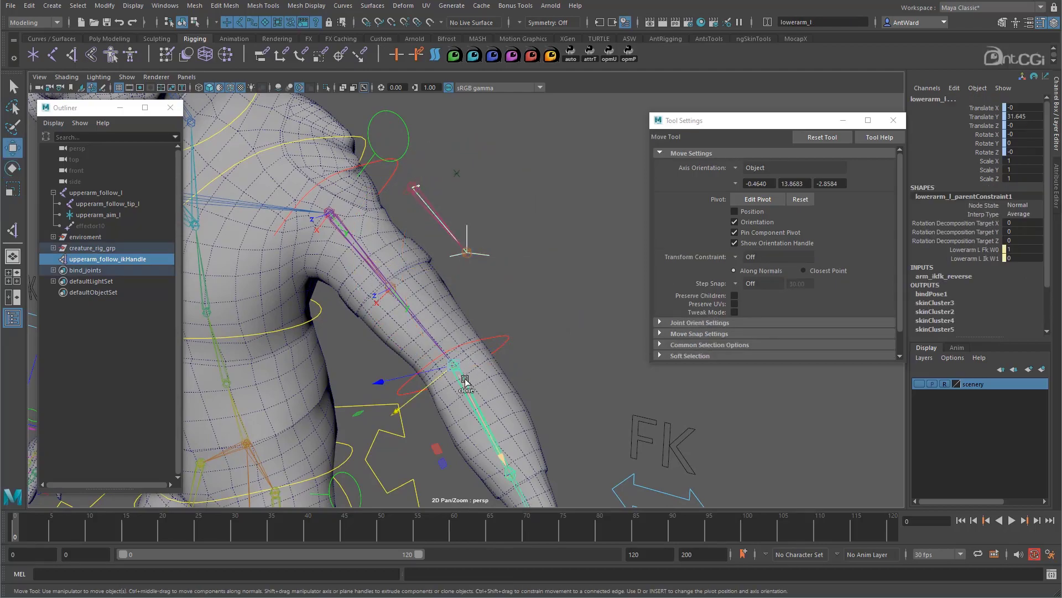
{"action": "left_click", "coordinate": [104, 6]}
{"action": "mouse_move", "coordinate": [135, 68]}
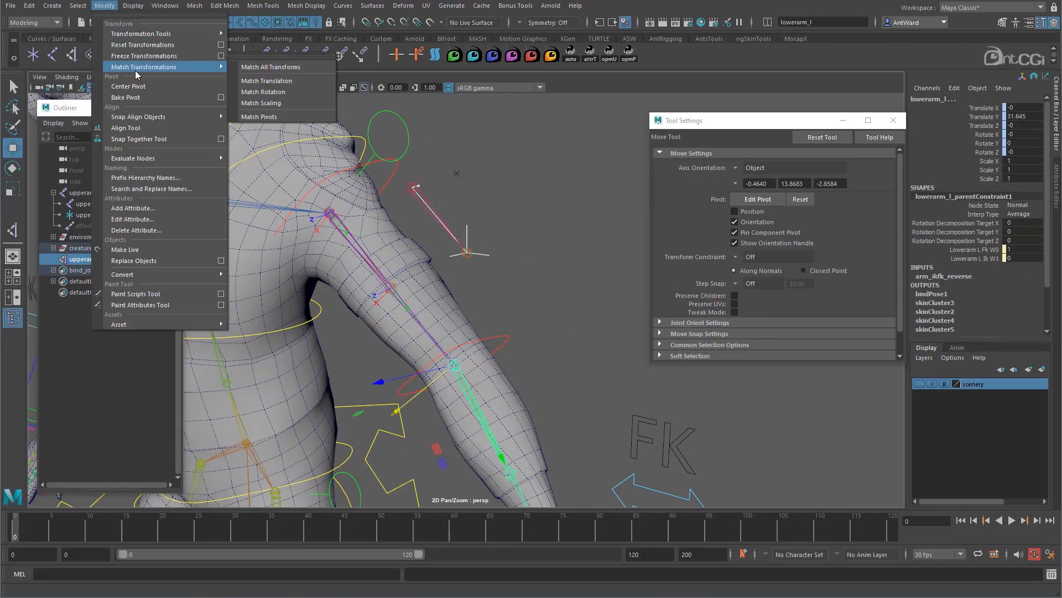
{"action": "left_click", "coordinate": [259, 69]}
Step: Parent upperarm_follow_ikHandle under the lowerarm_l joint
{"action": "left_click_drag", "start_coordinate": [459, 284], "coordinate": [484, 283], "text": "alt"}
{"action": "key", "text": "p"}
{"action": "left_click", "coordinate": [410, 257]}
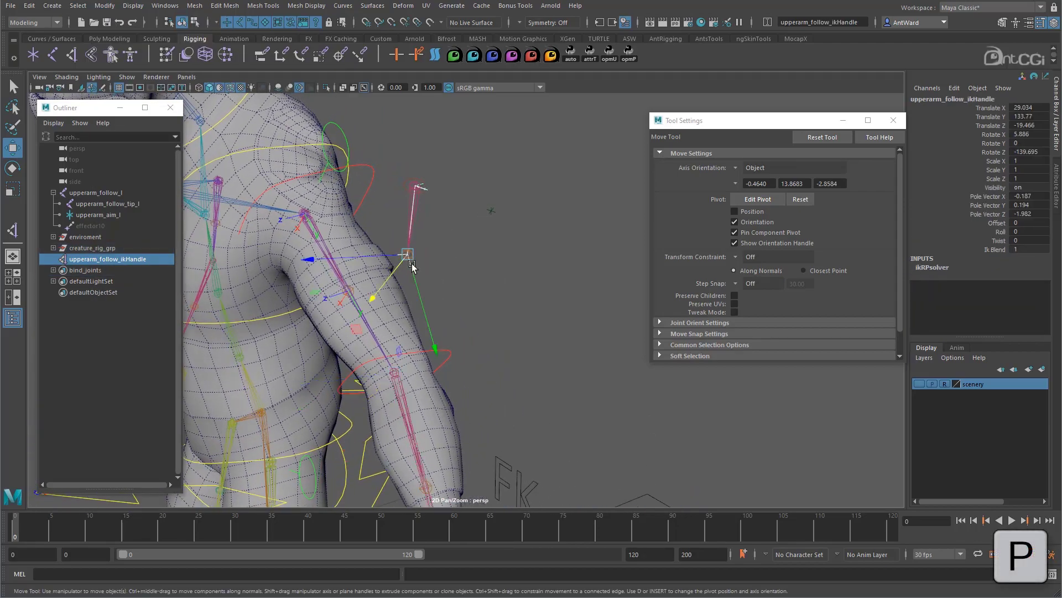
{"action": "left_click", "coordinate": [401, 390]}
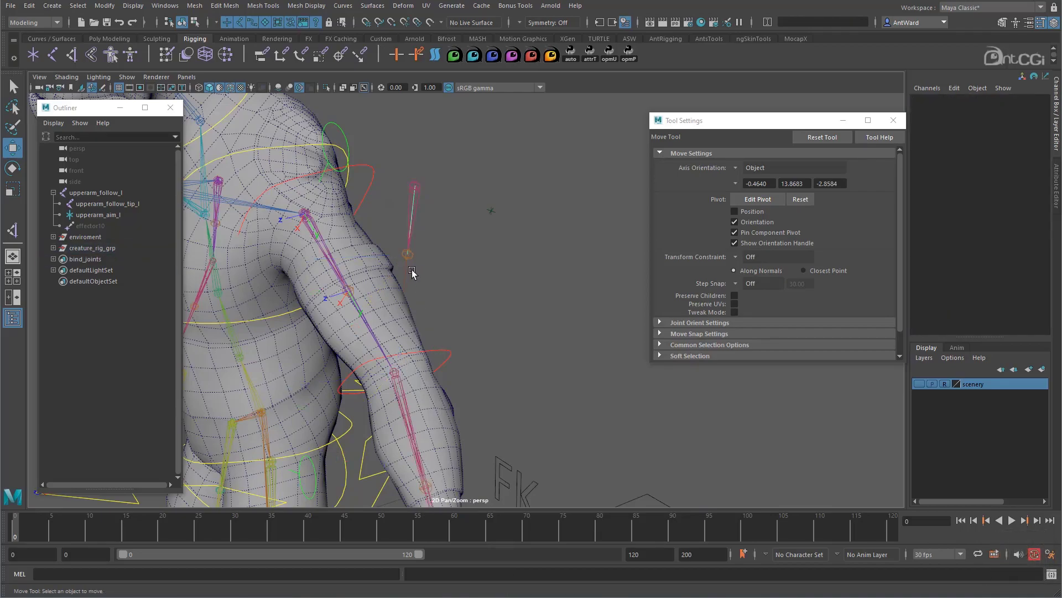
{"action": "left_click_drag", "start_coordinate": [415, 273], "coordinate": [405, 302], "text": "alt"}
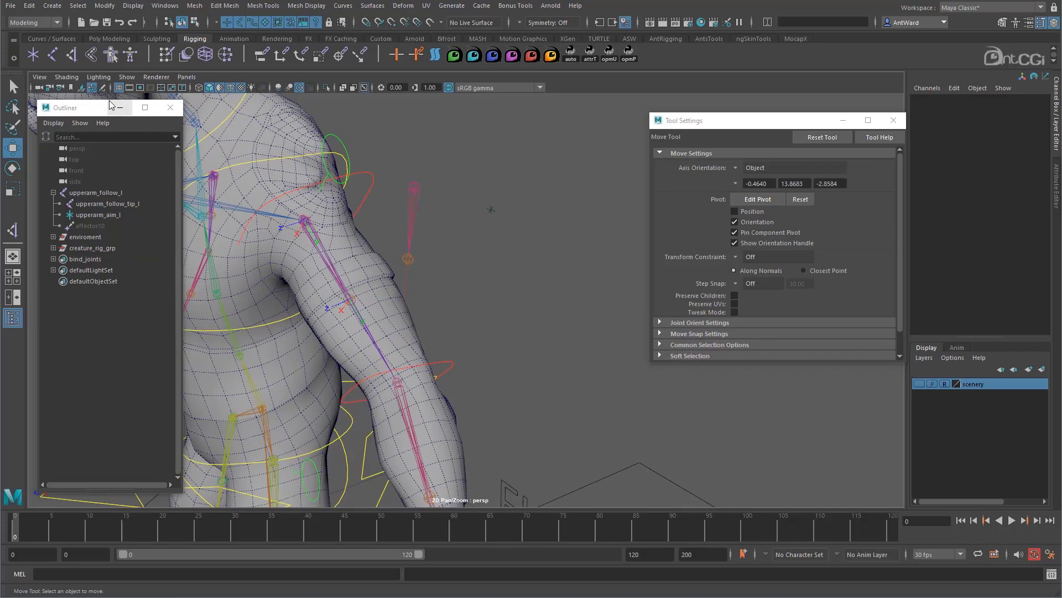
Step: Switch the viewport to wireframe and select upperarm_follow_ikHandle at the elbow to inspect its placement
{"action": "left_click", "coordinate": [67, 77]}
{"action": "left_click", "coordinate": [75, 89]}
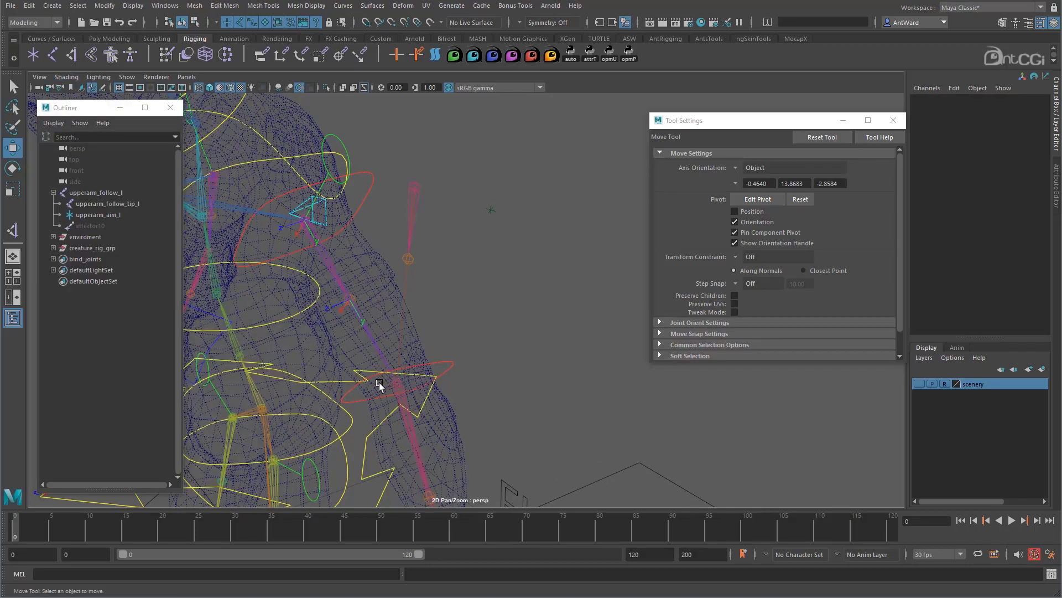
{"action": "left_click", "coordinate": [380, 385]}
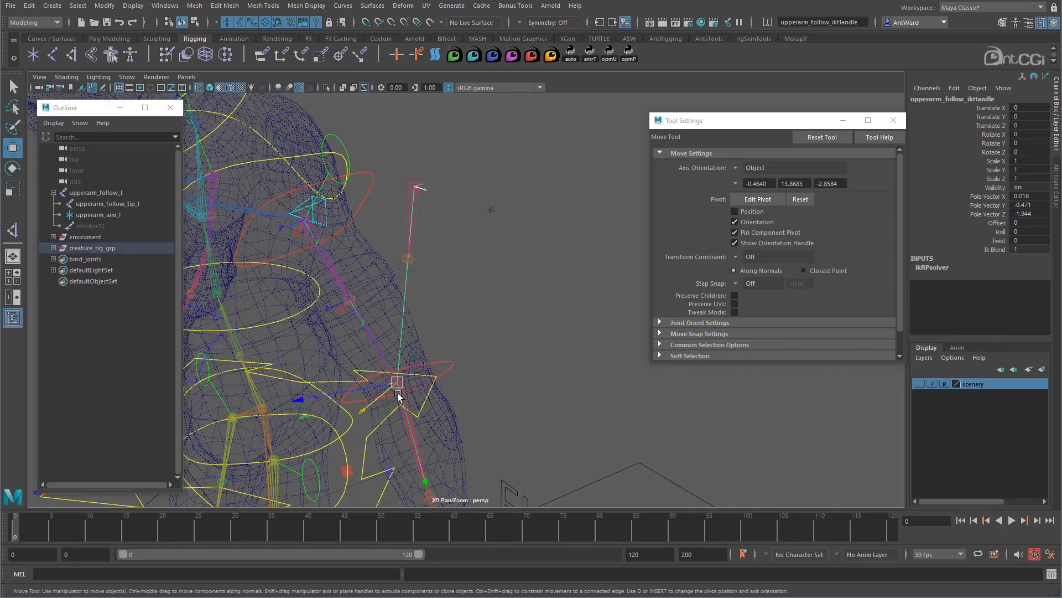
{"action": "left_click_drag", "start_coordinate": [396, 391], "coordinate": [504, 362], "text": "alt"}
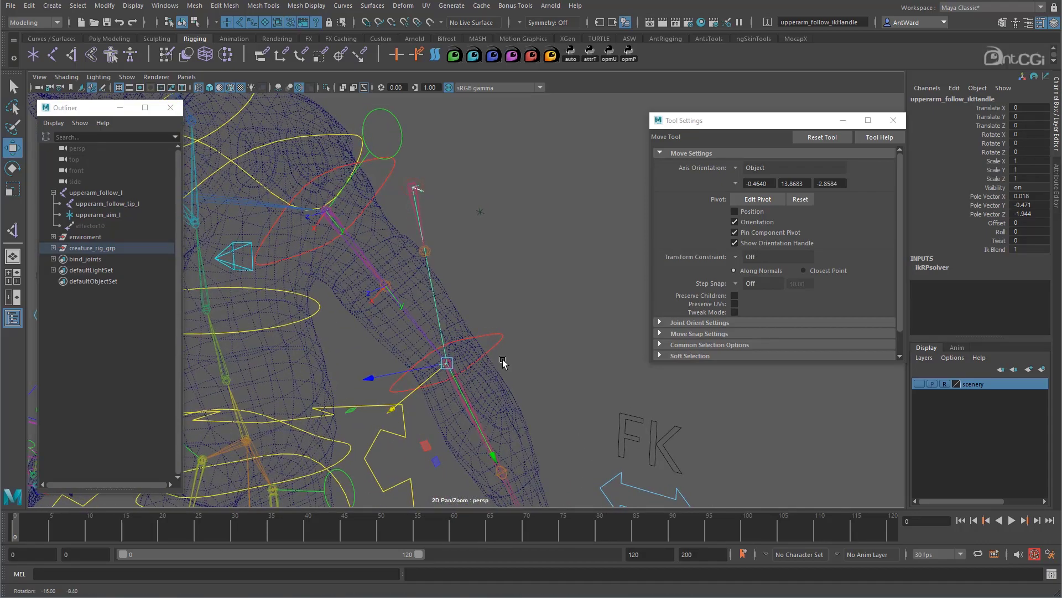
Step: Test-rotate upperarm_l_fk_ctrl about 11.6 degrees around X, undo the rotation, and restore smooth shading
{"action": "left_click", "coordinate": [383, 173]}
{"action": "key", "text": "e"}
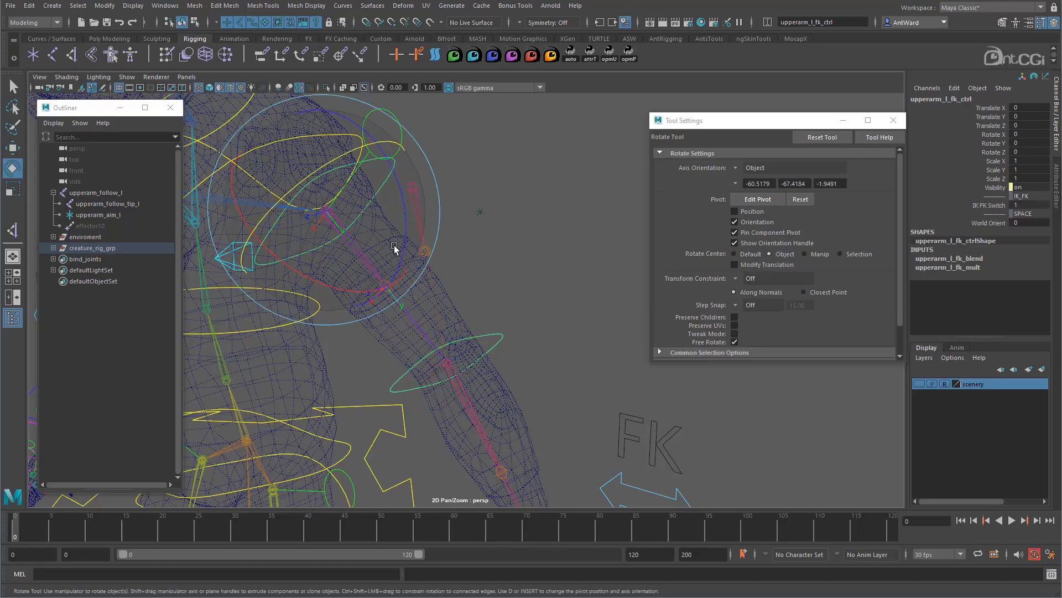
{"action": "left_click_drag", "start_coordinate": [414, 289], "coordinate": [366, 291]}
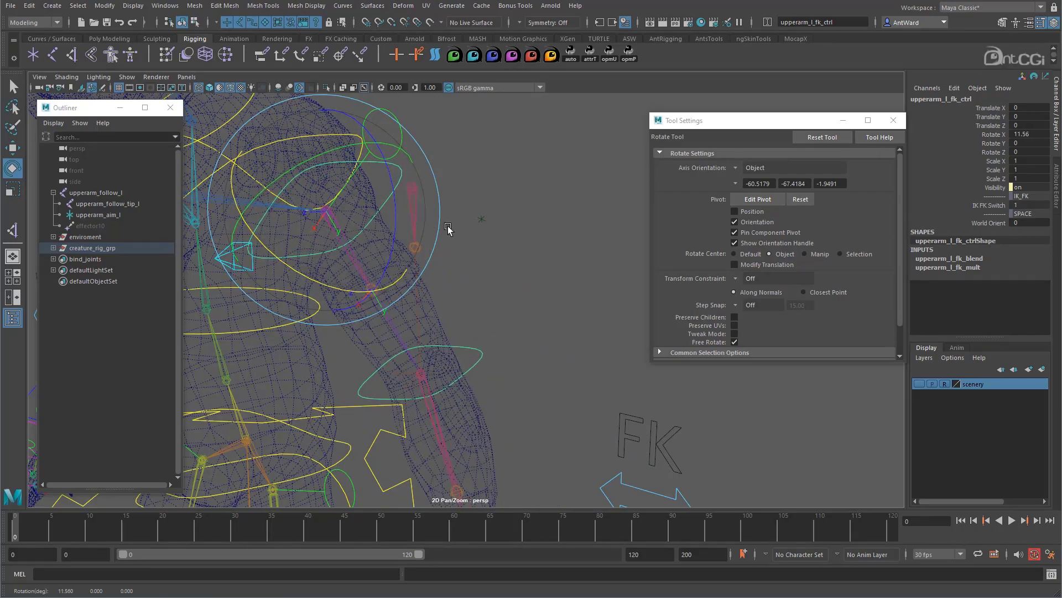
{"action": "key", "text": "ctrl+z"}
{"action": "left_click", "coordinate": [68, 79]}
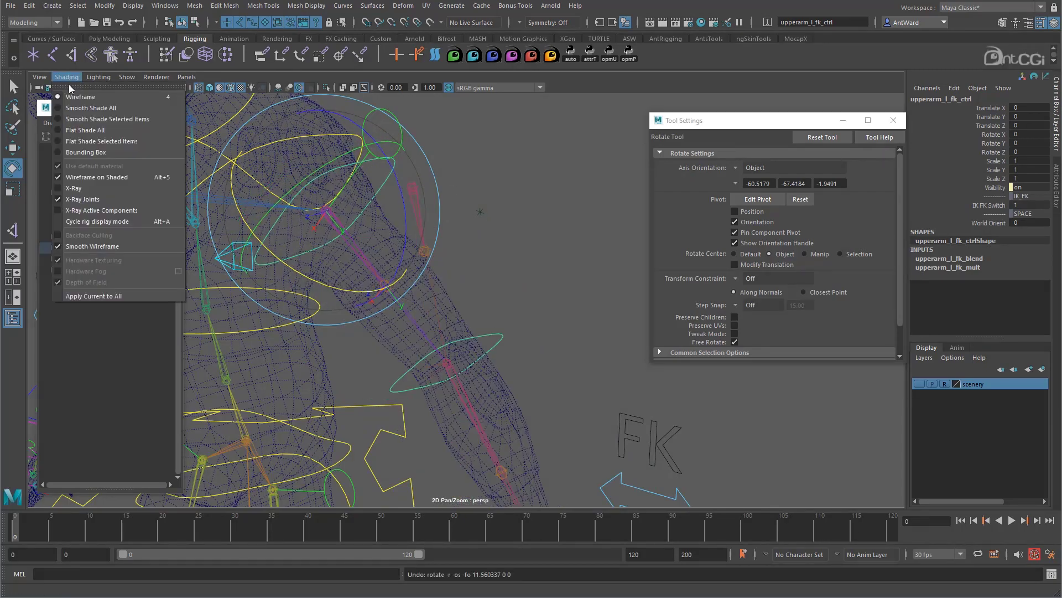
{"action": "left_click", "coordinate": [89, 108]}
Step: Test-rotate upperarm_l_fk_ctrl about 10.7 degrees around Z and about 51.6 degrees around Y, undoing each rotation
{"action": "mouse_move", "coordinate": [365, 161]}
{"action": "left_mouse_down"}
{"action": "mouse_move", "coordinate": [392, 178]}
{"action": "mouse_move", "coordinate": [385, 259]}
{"action": "mouse_move", "coordinate": [383, 207]}
{"action": "left_mouse_up"}
{"action": "key", "text": "ctrl+z"}
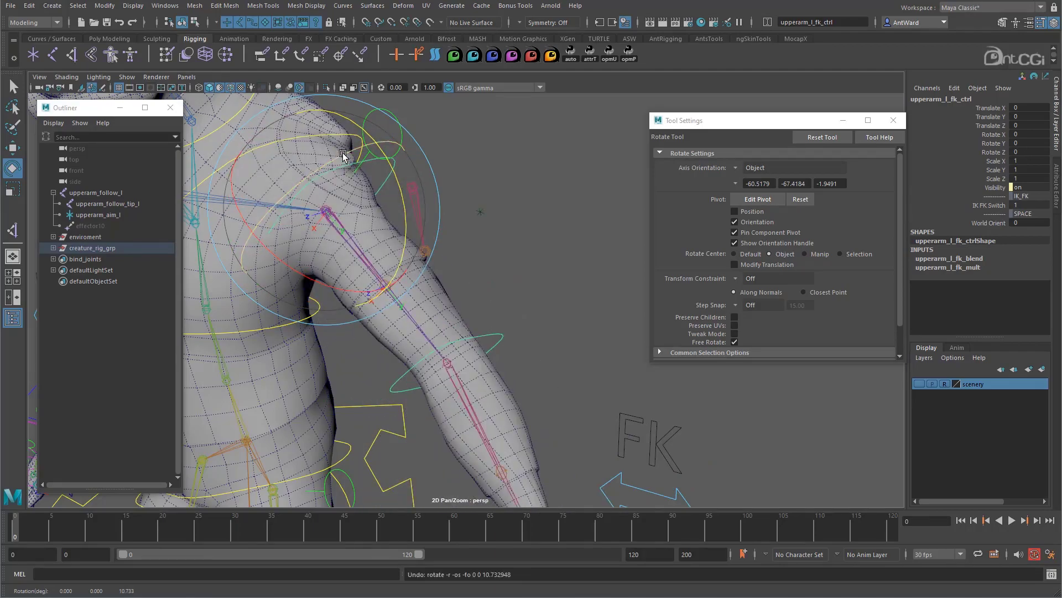
{"action": "left_click_drag", "start_coordinate": [343, 155], "coordinate": [365, 204]}
{"action": "key", "text": "ctrl+z"}
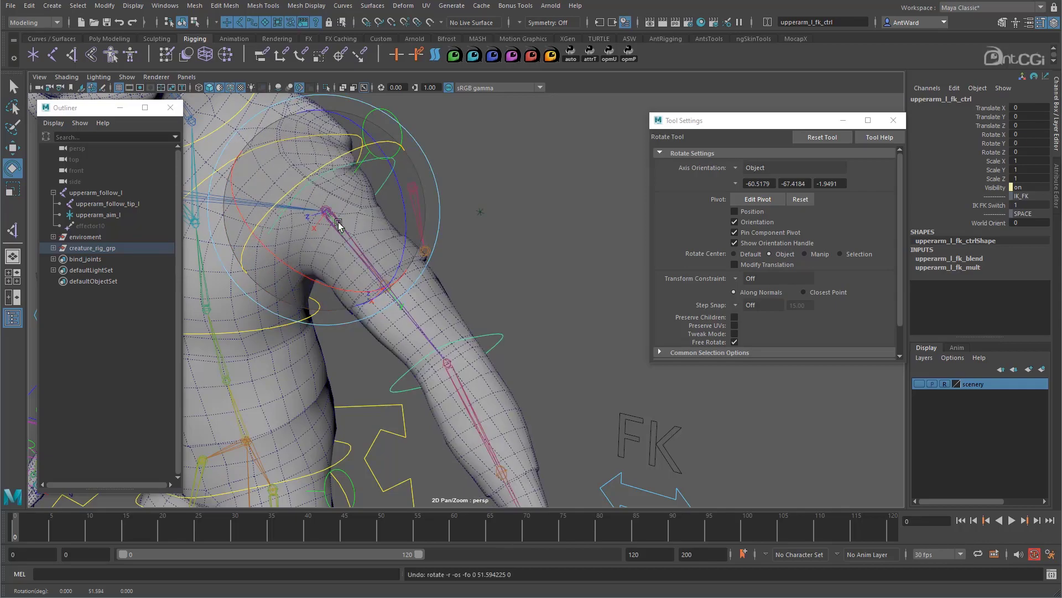
Step: Reveal lowerarm_l in the Outliner and set the Pole Vector X, Y and Z of its child upperarm_follow_ikHandle to 0
{"action": "left_click", "coordinate": [460, 378]}
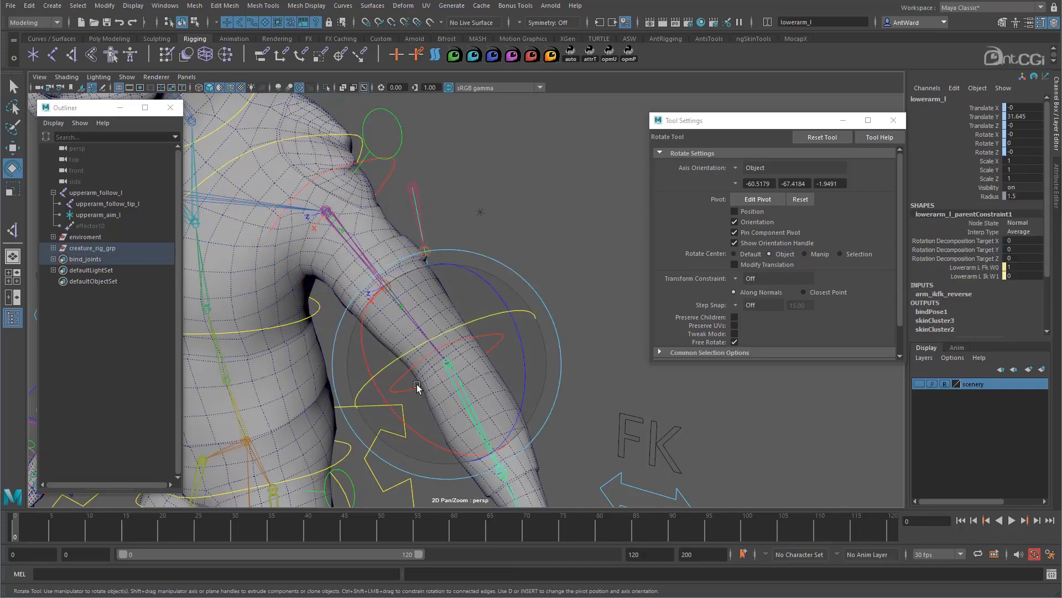
{"action": "right_click", "coordinate": [89, 326]}
{"action": "left_click", "coordinate": [111, 355]}
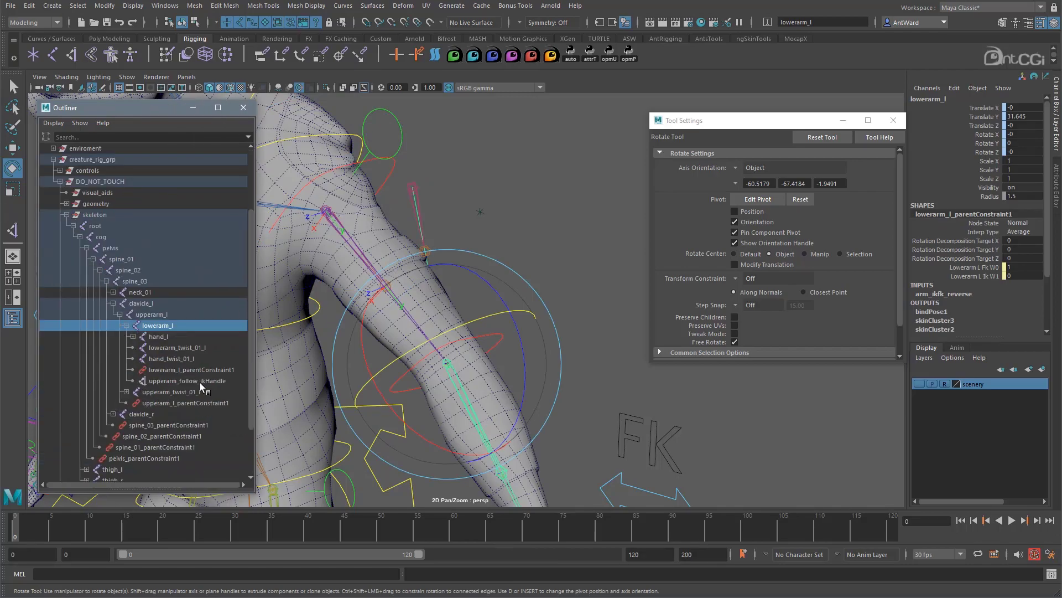
{"action": "left_click", "coordinate": [200, 381]}
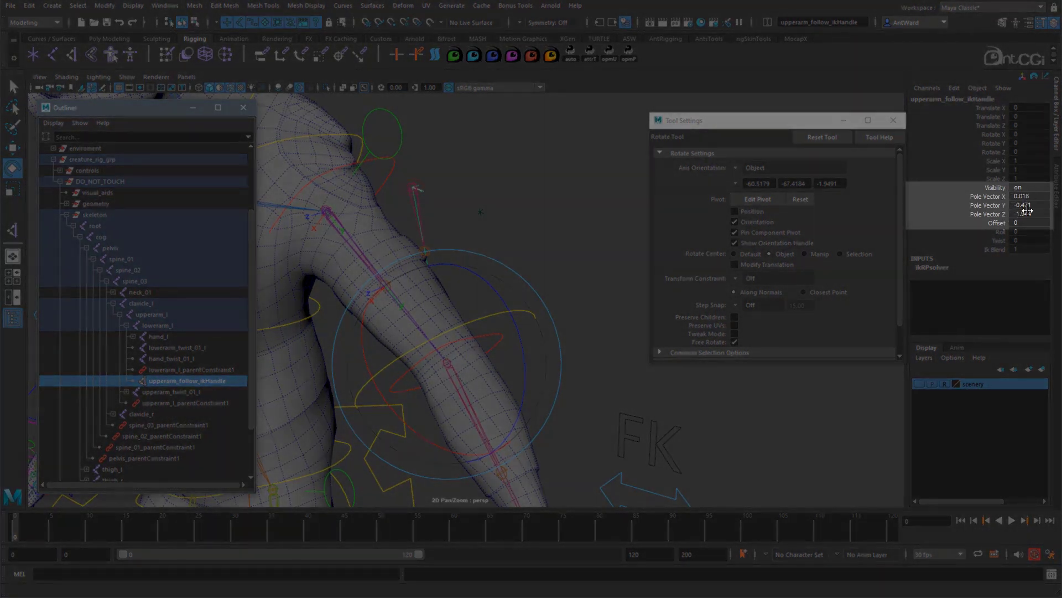
{"action": "left_click_drag", "start_coordinate": [1028, 196], "coordinate": [1029, 214]}
{"action": "type", "text": "0"}
{"action": "key", "text": "Return"}
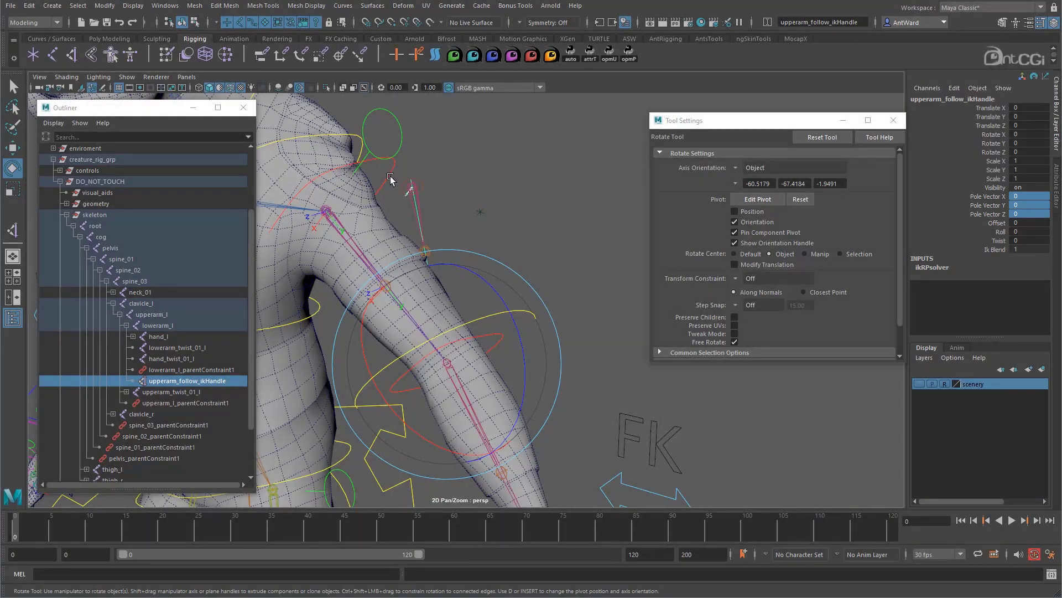
Step: Test-rotate upperarm_l_fk_ctrl about 13.3 degrees around Z to check the follow chain, and undo the rotation
{"action": "left_click", "coordinate": [390, 177]}
{"action": "middle_click_drag", "start_coordinate": [426, 245], "coordinate": [498, 249], "text": "alt"}
{"action": "left_click_drag", "start_coordinate": [497, 206], "coordinate": [481, 179]}
{"action": "key", "text": "ctrl+z"}
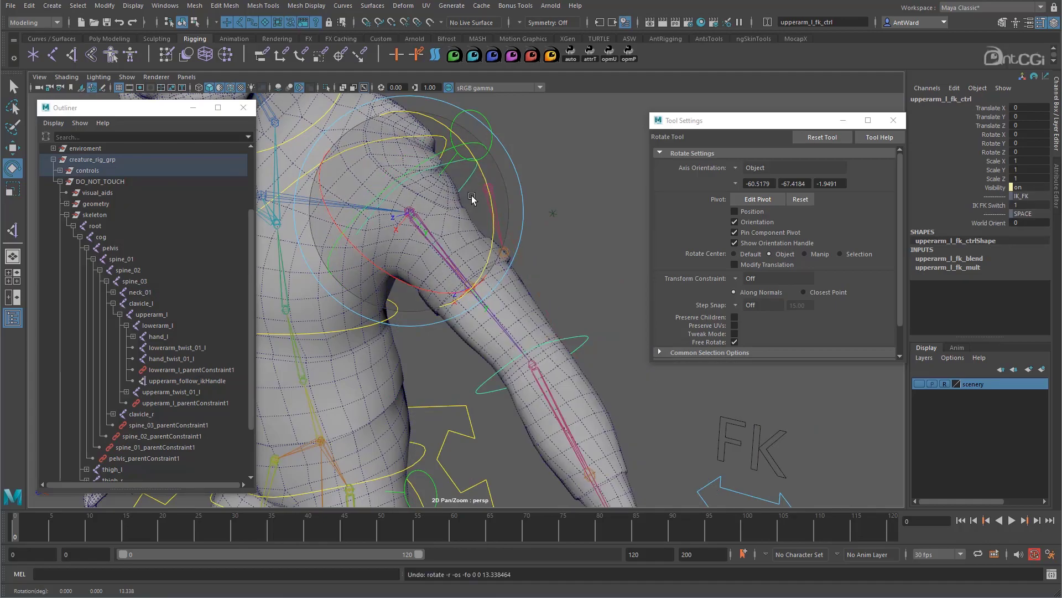
Step: Twist upperarm_l_fk_ctrl about 46.9 degrees around its Y axis and close the Tool Settings
{"action": "left_click_drag", "start_coordinate": [411, 289], "coordinate": [360, 221]}
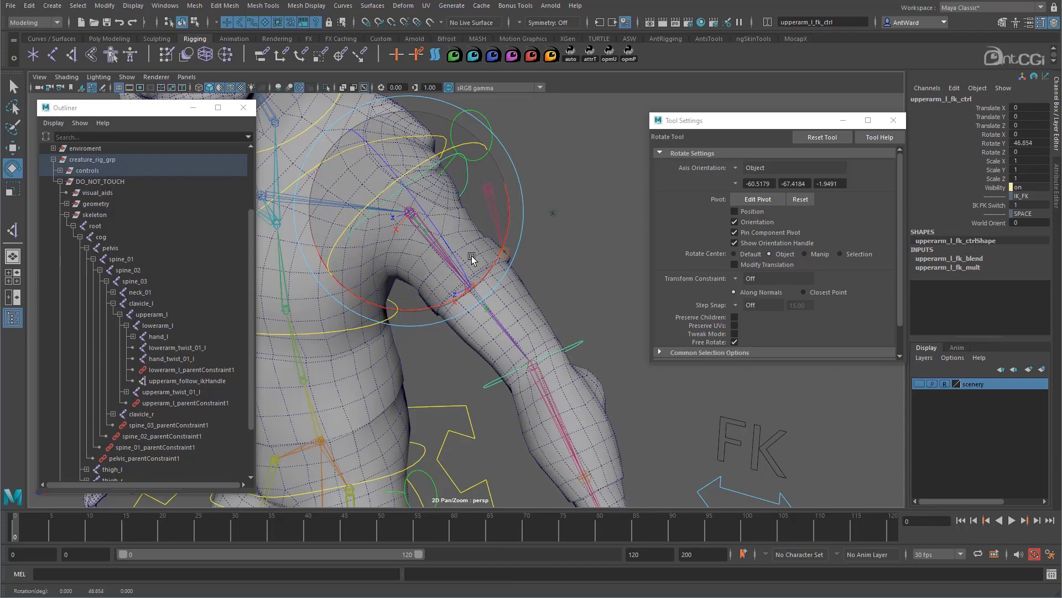
{"action": "middle_click_drag", "start_coordinate": [471, 259], "coordinate": [451, 254]}
{"action": "left_click", "coordinate": [893, 120]}
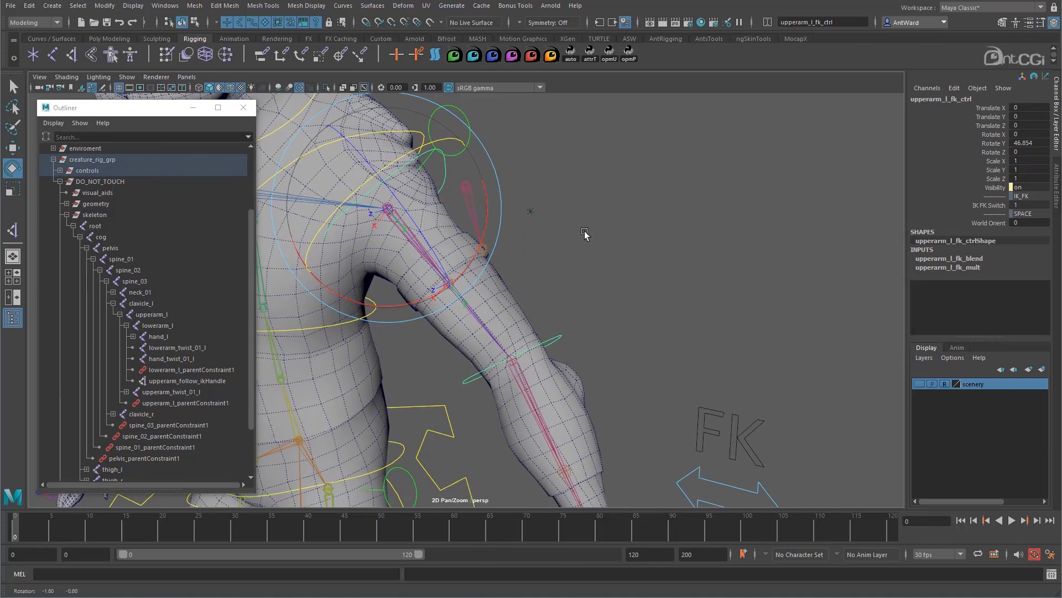
Step: Test-rotate the upperarm_twist_02_l joint about 7.6 degrees around Y, undo the rotation, and deselect the joint
{"action": "left_click", "coordinate": [585, 233]}
{"action": "left_click", "coordinate": [455, 279]}
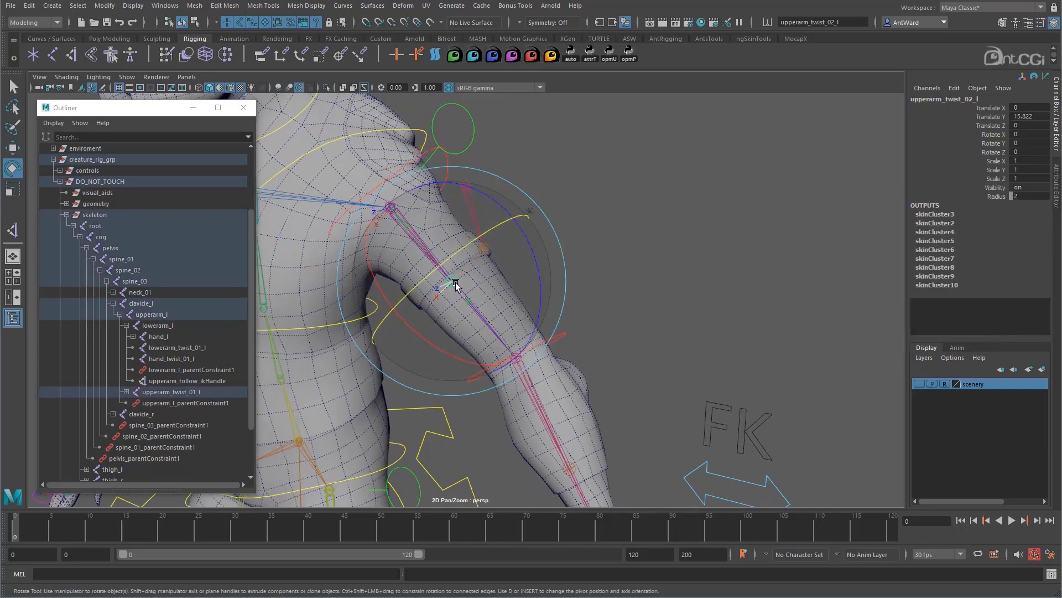
{"action": "mouse_move", "coordinate": [467, 254]}
{"action": "left_mouse_down"}
{"action": "mouse_move", "coordinate": [434, 267]}
{"action": "mouse_move", "coordinate": [456, 257]}
{"action": "left_mouse_up"}
{"action": "key", "text": "ctrl+z"}
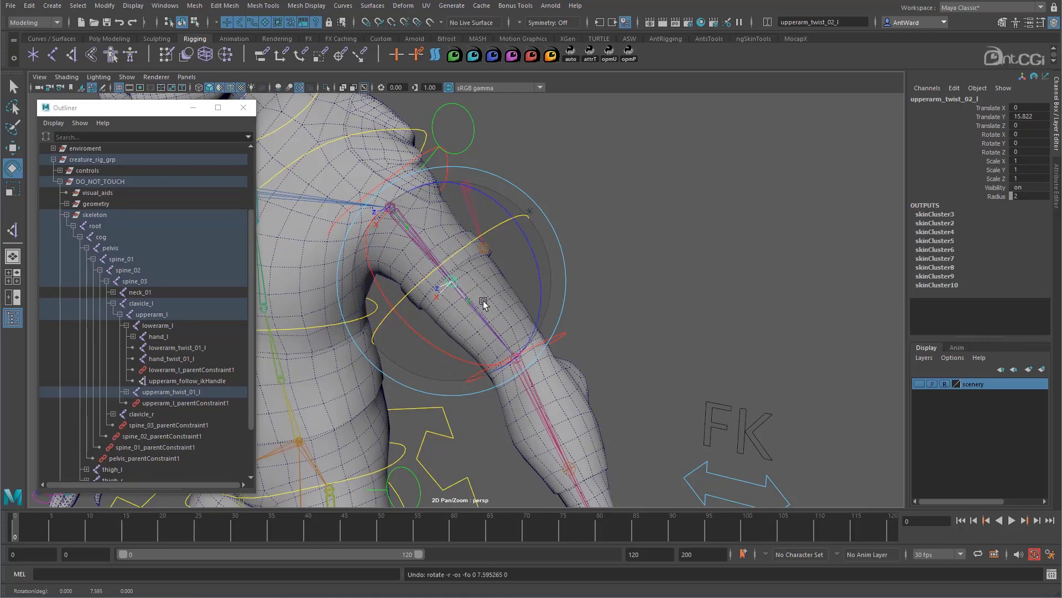
{"action": "middle_click_drag", "start_coordinate": [684, 284], "coordinate": [641, 280], "text": "alt"}
{"action": "left_click", "coordinate": [628, 225]}
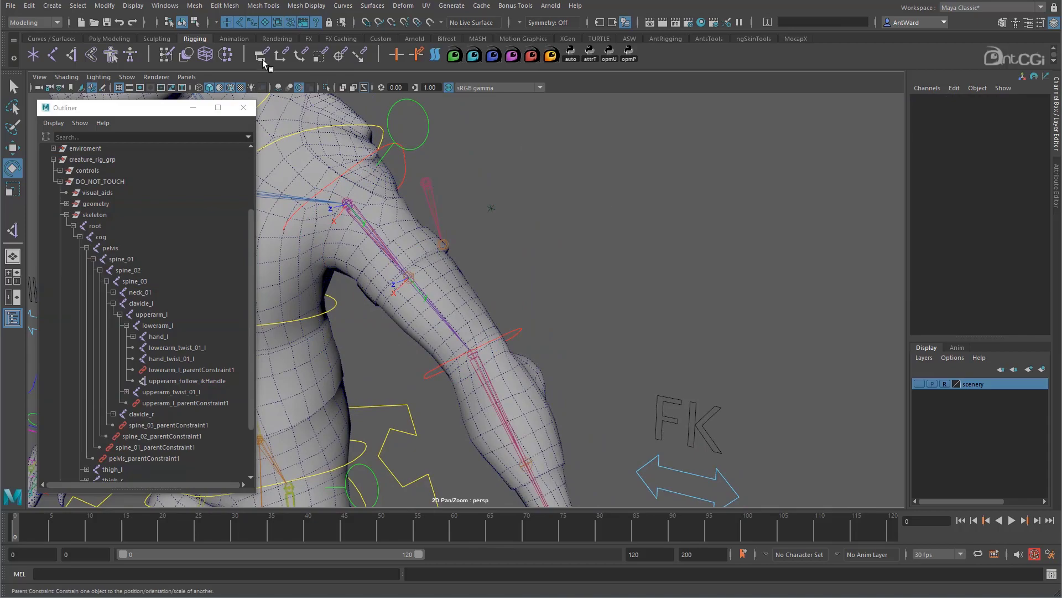
Step: Open the Node Editor and enlarge its window beside the arm in the viewport
{"action": "left_click", "coordinate": [170, 5]}
{"action": "left_click", "coordinate": [200, 151]}
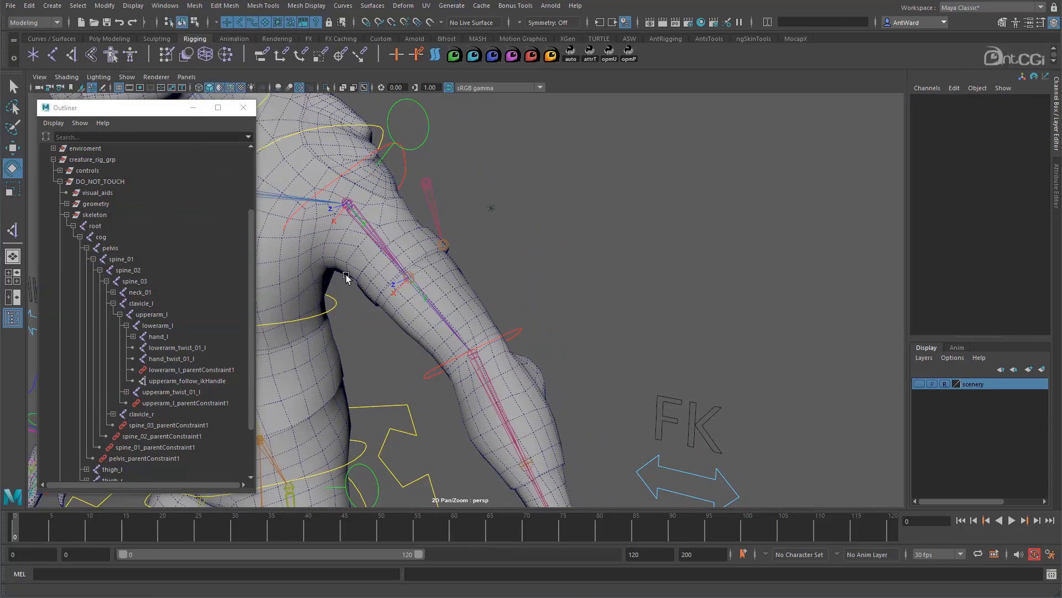
{"action": "left_click_drag", "start_coordinate": [609, 167], "coordinate": [769, 281]}
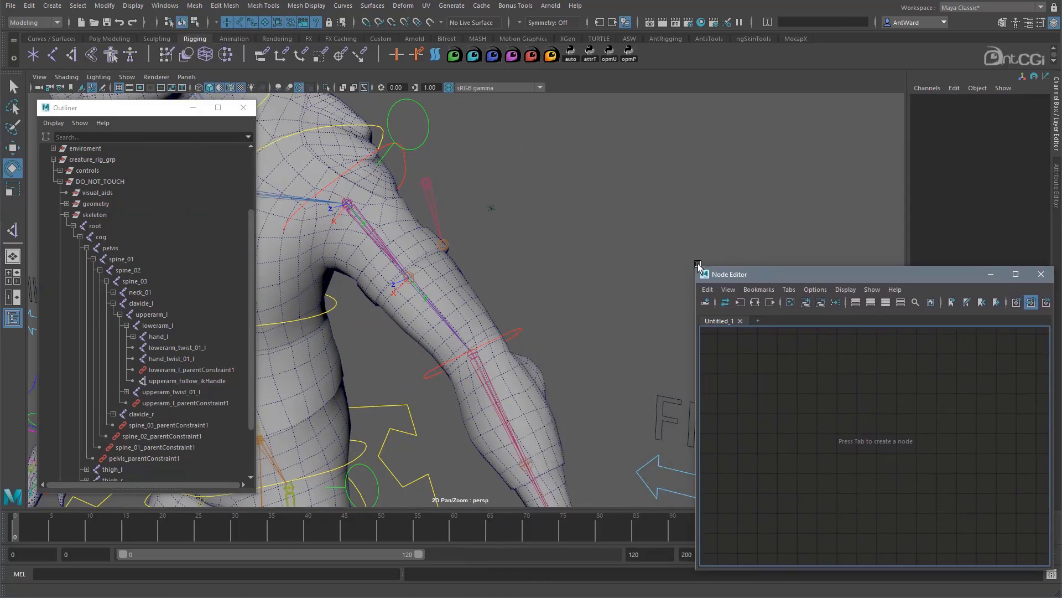
{"action": "left_click_drag", "start_coordinate": [697, 267], "coordinate": [590, 110]}
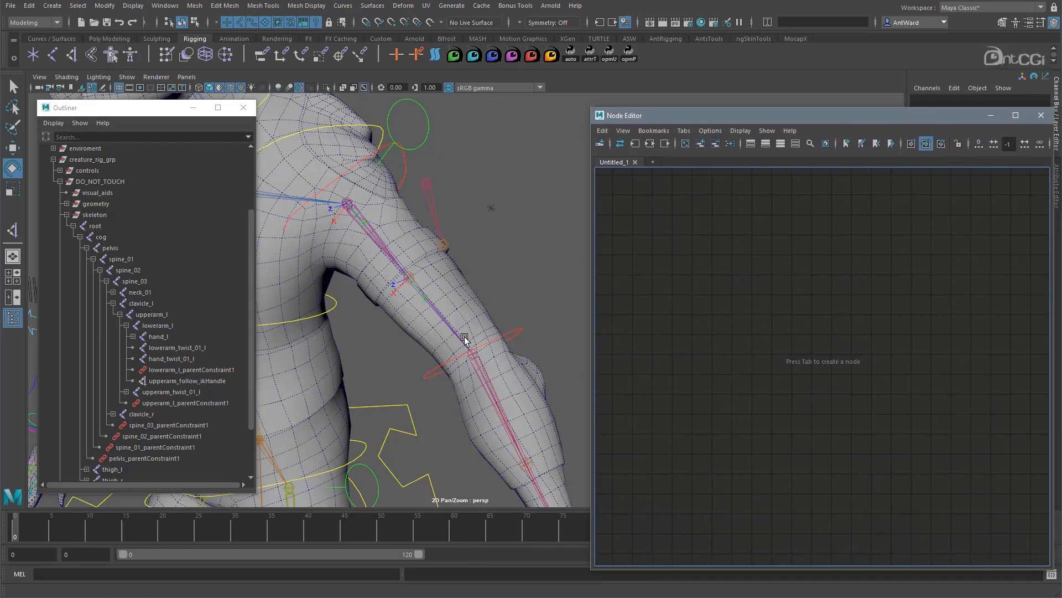
Step: Add the upperarm_l and upperarm_twist_02_l joints to the node graph, with upperarm_l on the input side
{"action": "left_click", "coordinate": [449, 325]}
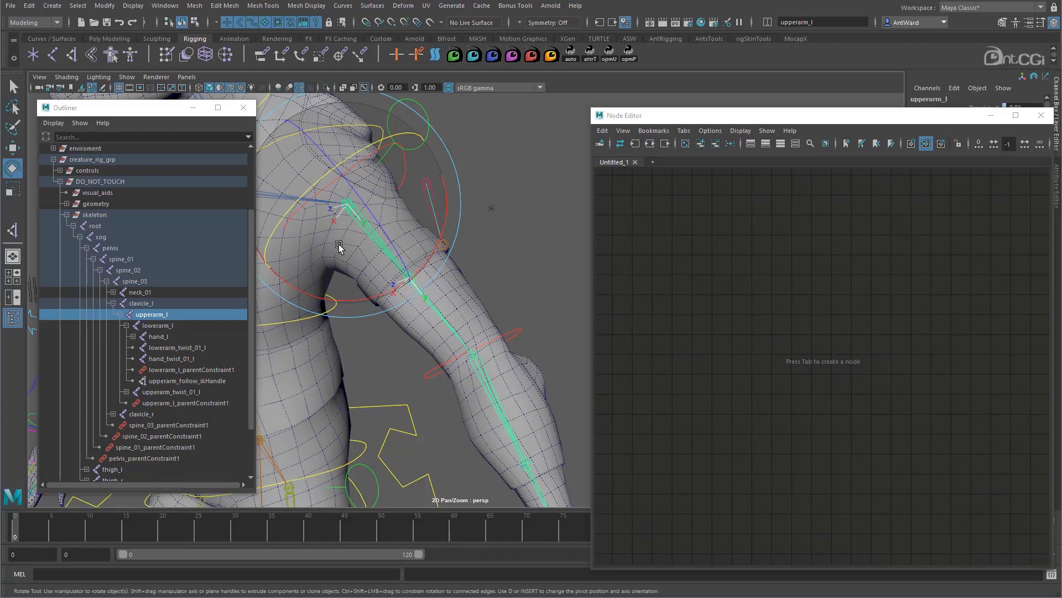
{"action": "left_click", "coordinate": [700, 144]}
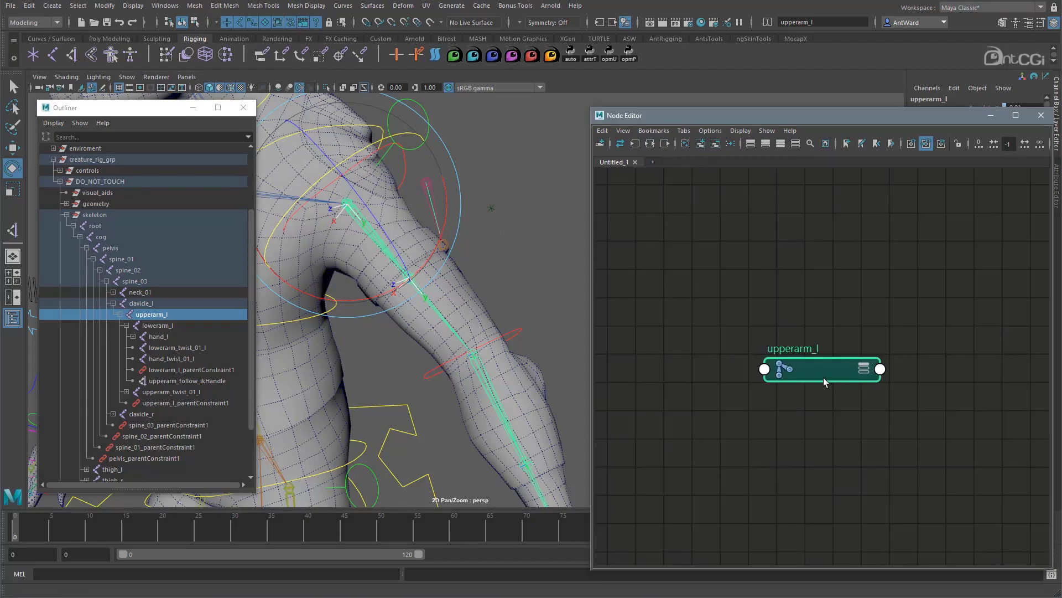
{"action": "middle_click_drag", "start_coordinate": [823, 377], "coordinate": [724, 273]}
{"action": "scroll", "coordinate": [917, 386], "scroll_direction": "down", "scroll_amount": 3}
{"action": "middle_click_drag", "start_coordinate": [832, 374], "coordinate": [739, 367]}
{"action": "left_click", "coordinate": [408, 274]}
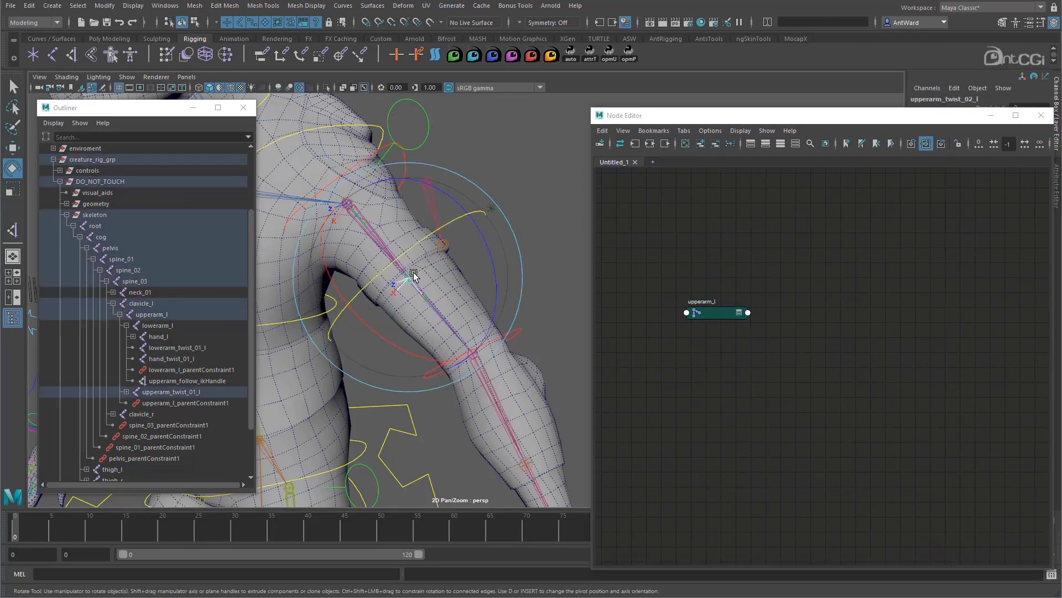
{"action": "left_click", "coordinate": [700, 144]}
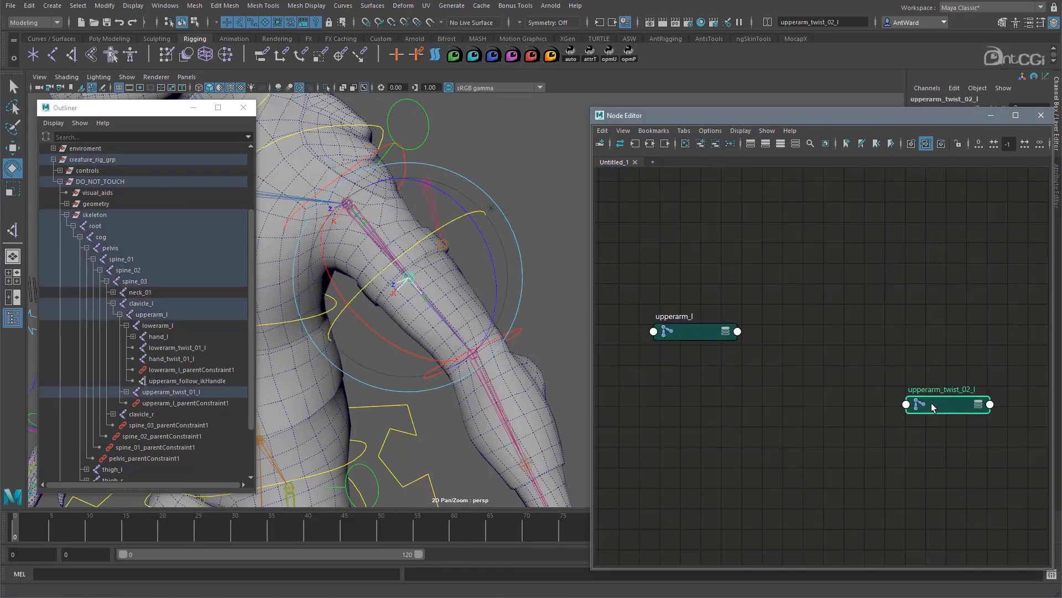
{"action": "left_click_drag", "start_coordinate": [681, 275], "coordinate": [932, 373]}
Step: Show all attributes on both joint nodes and expand their Rotate attributes into X, Y and Z
{"action": "key", "text": "3"}
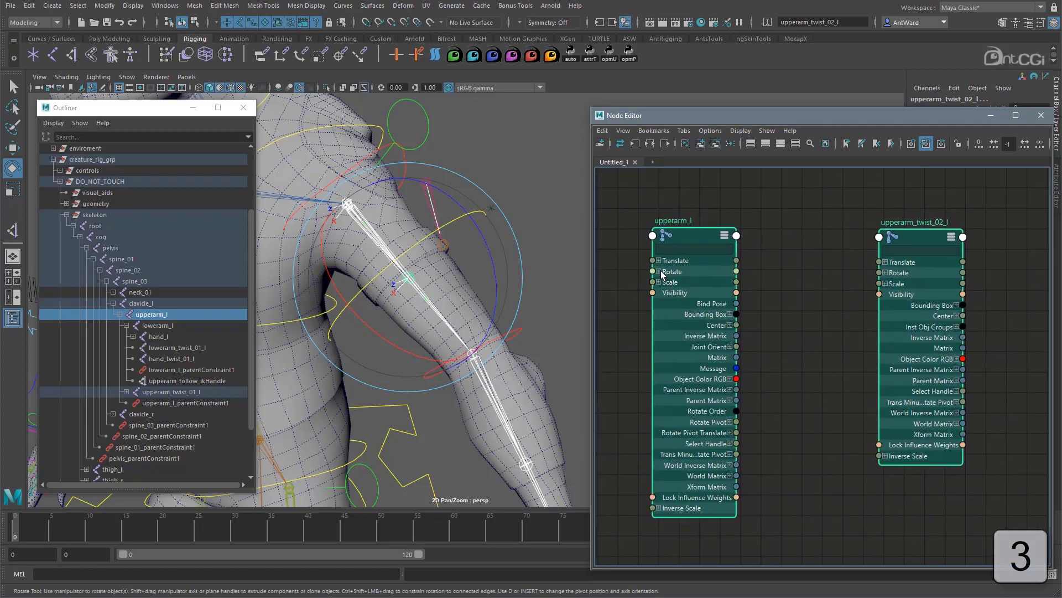
{"action": "left_click", "coordinate": [659, 271]}
{"action": "left_click", "coordinate": [885, 272]}
Step: Test-rotate the upperarm_twist_02_l joint about 18.6 degrees around Y and undo the rotation
{"action": "left_click", "coordinate": [458, 205]}
{"action": "left_click", "coordinate": [414, 277]}
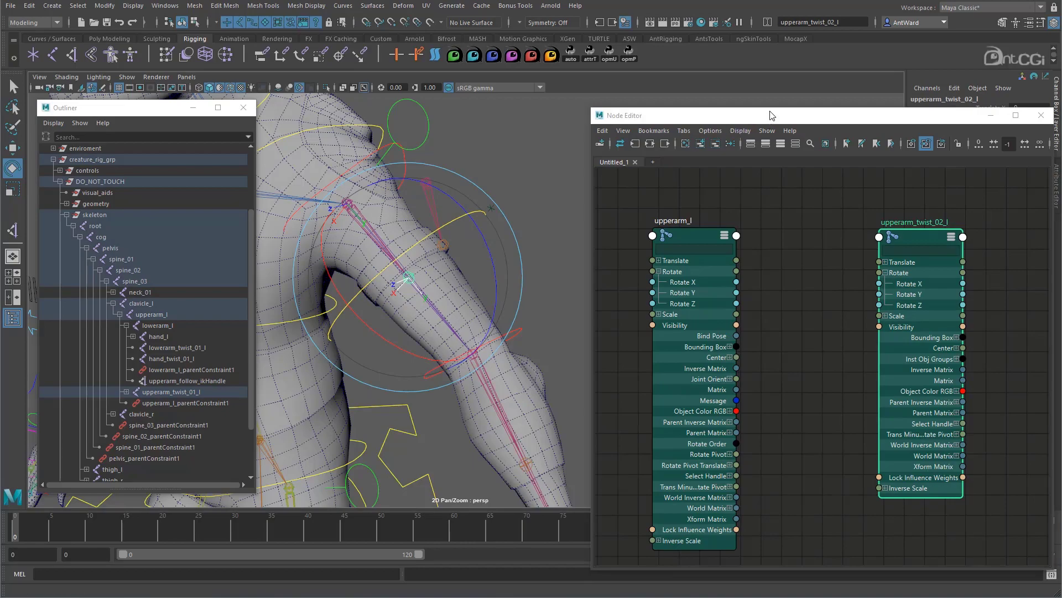
{"action": "left_click_drag", "start_coordinate": [772, 111], "coordinate": [773, 160]}
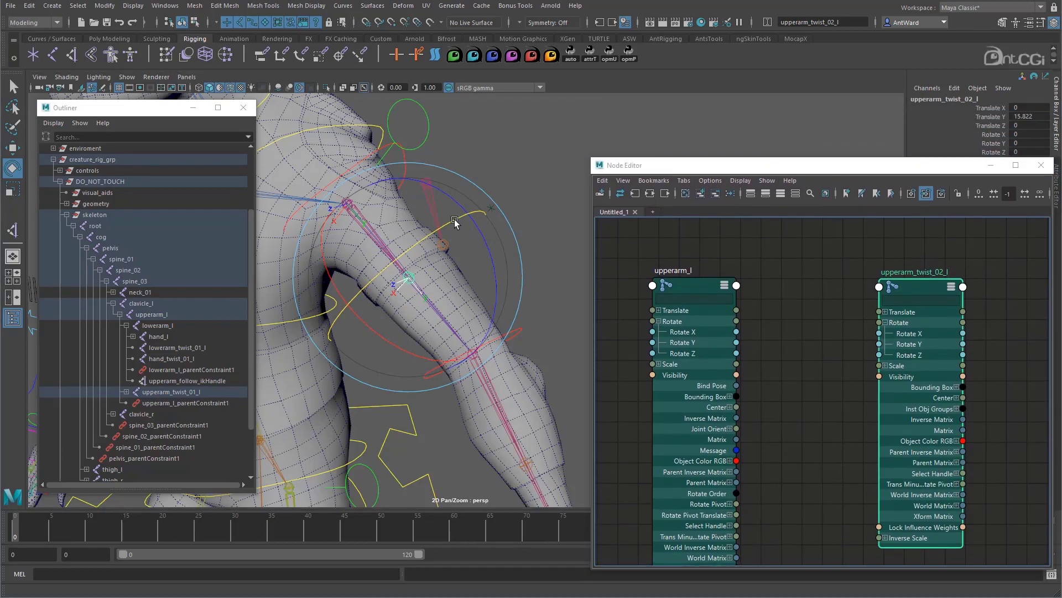
{"action": "left_click_drag", "start_coordinate": [454, 219], "coordinate": [429, 232]}
{"action": "left_click", "coordinate": [990, 144]}
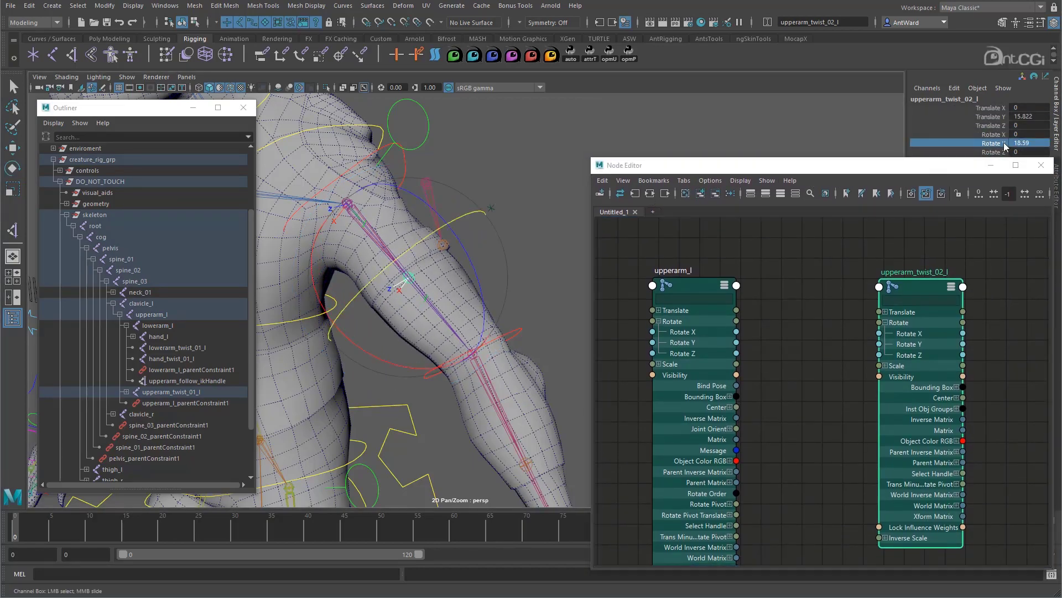
{"action": "middle_click_drag", "start_coordinate": [474, 267], "coordinate": [459, 254], "text": "alt"}
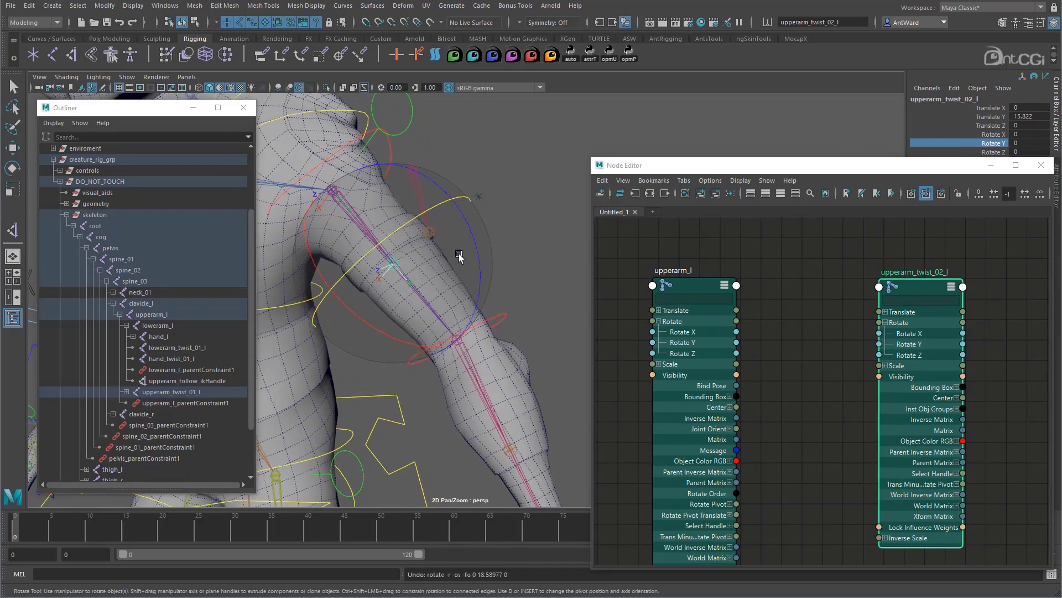
{"action": "key", "text": "ctrl+z"}
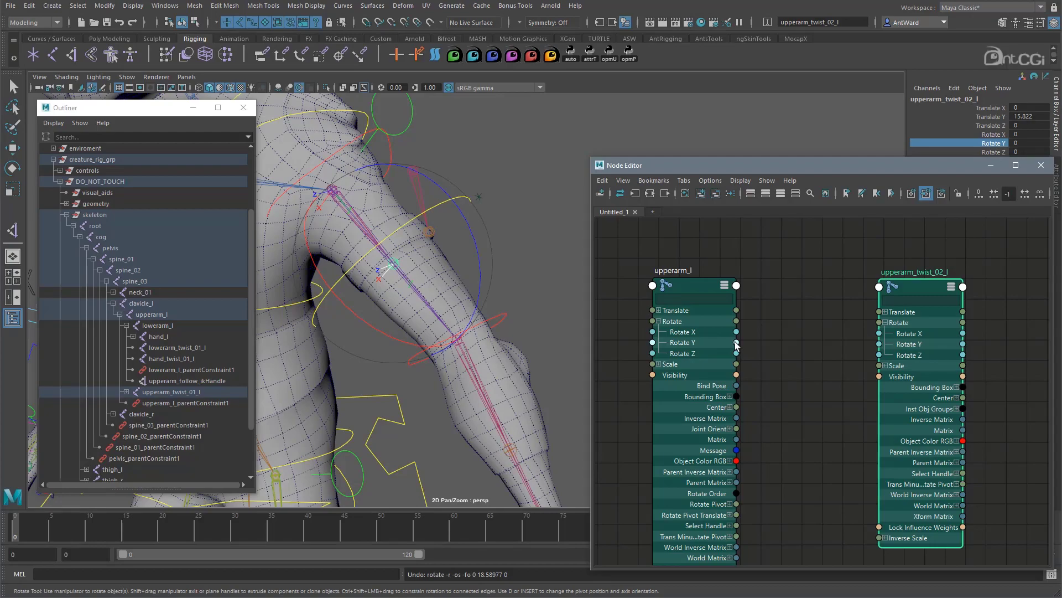
Step: Connect upperarm_l Rotate Y directly to upperarm_twist_02_l Rotate Y and test it by twisting upperarm_l_fk_ctrl to about 41.3 degrees around Y
{"action": "left_click_drag", "start_coordinate": [737, 343], "coordinate": [878, 347]}
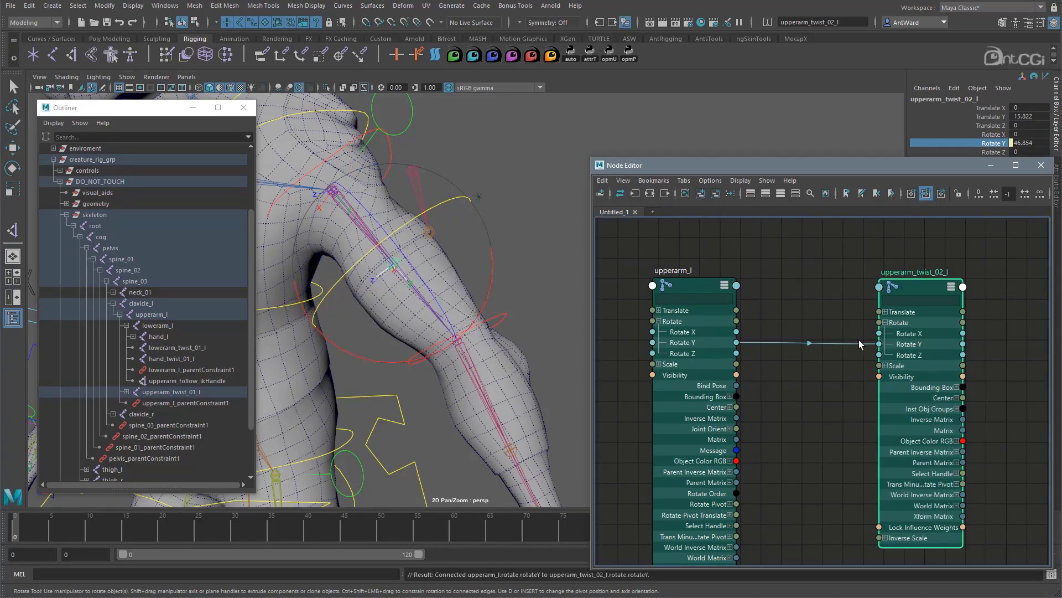
{"action": "left_click", "coordinate": [522, 165]}
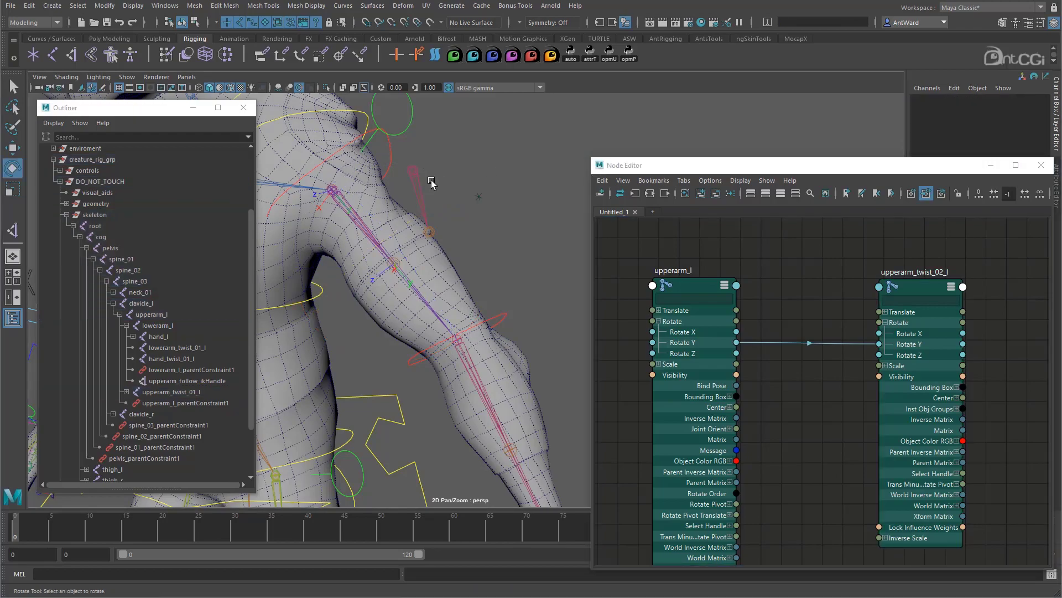
{"action": "left_click", "coordinate": [391, 165]}
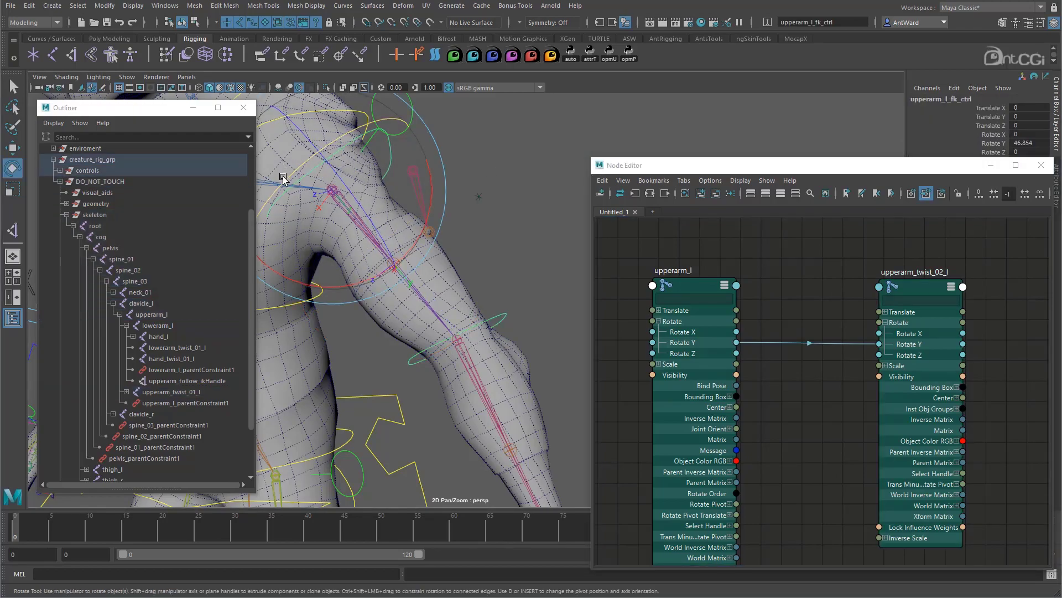
{"action": "left_click_drag", "start_coordinate": [285, 182], "coordinate": [307, 204]}
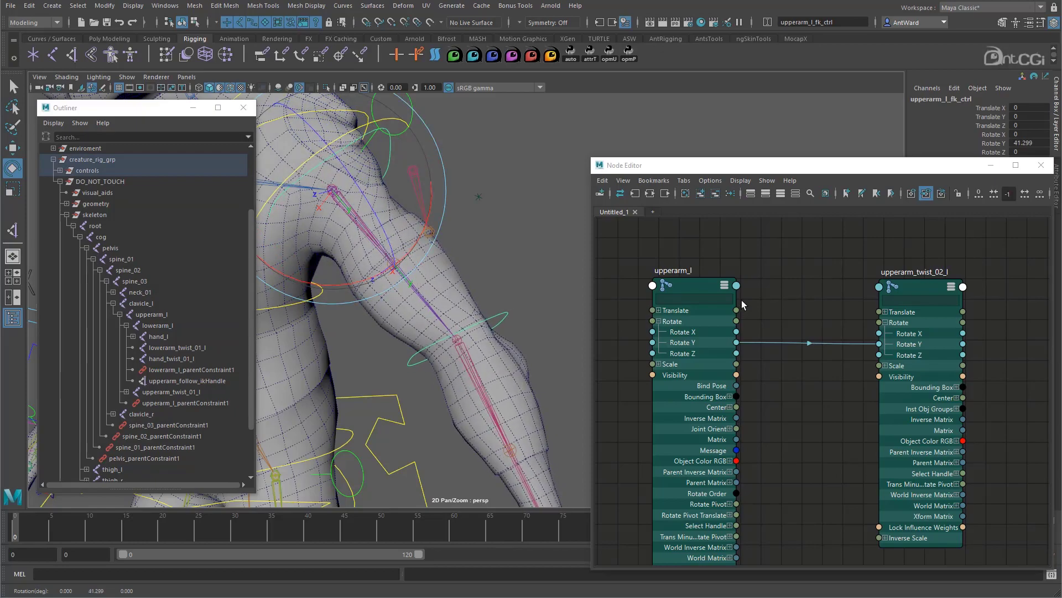
Step: Space the two joint nodes apart and create a multiplyDivide node between them
{"action": "left_click_drag", "start_coordinate": [699, 289], "coordinate": [659, 260]}
{"action": "left_click_drag", "start_coordinate": [908, 291], "coordinate": [964, 270]}
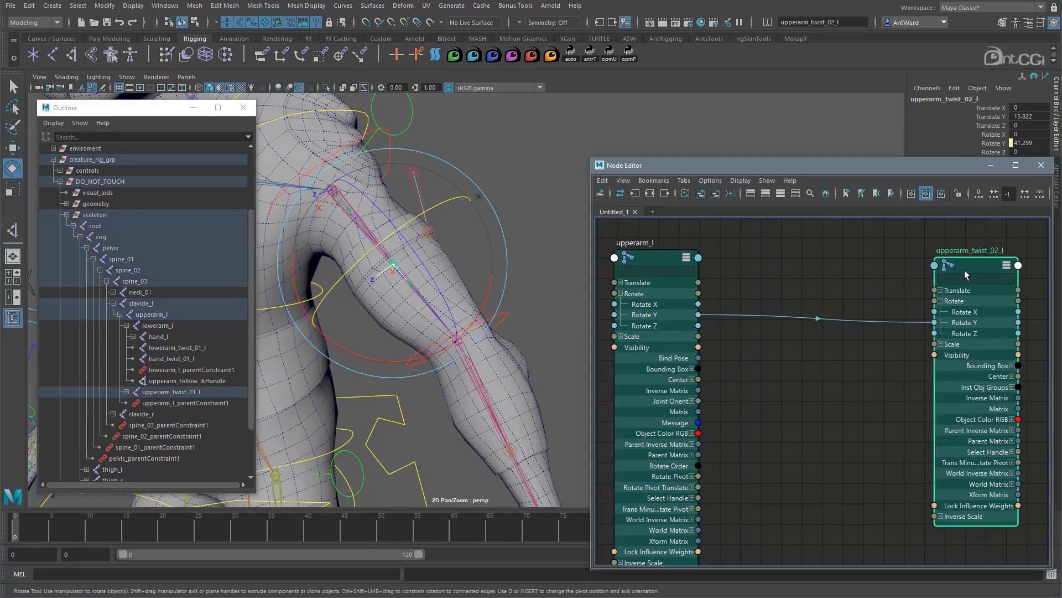
{"action": "left_click", "coordinate": [862, 280]}
{"action": "key", "text": "Tab"}
{"action": "type", "text": "multipl"}
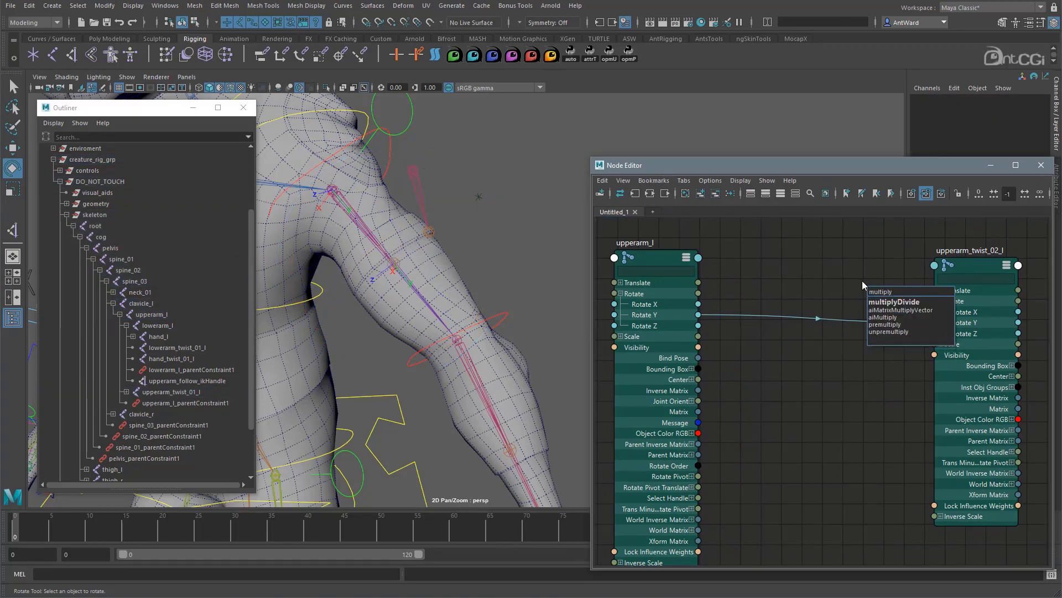
{"action": "key", "text": "Return"}
{"action": "left_click_drag", "start_coordinate": [880, 285], "coordinate": [814, 260]}
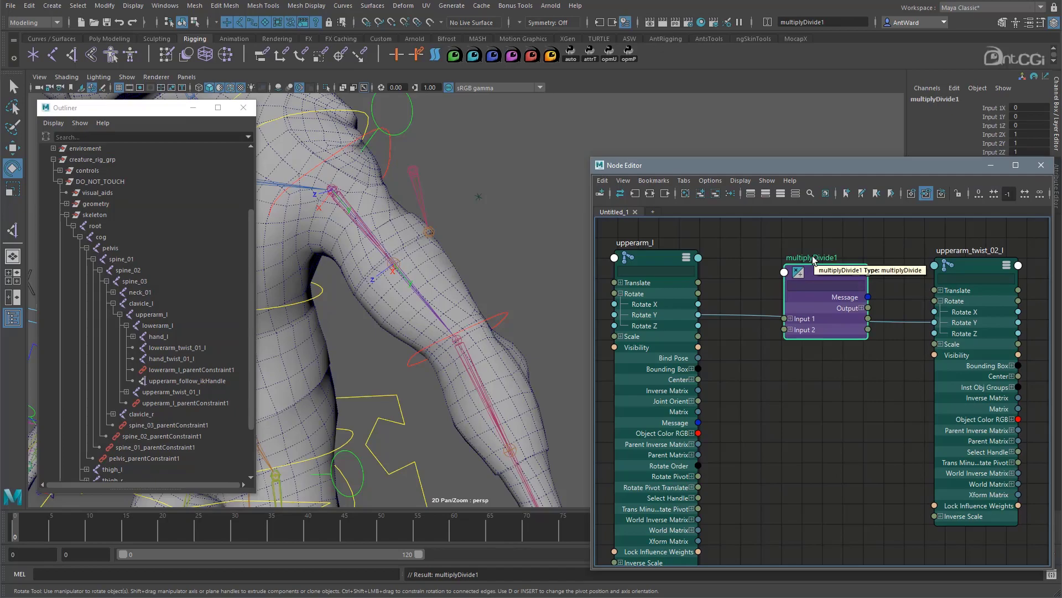
Step: Rename the multiplyDivide node as arm_twist_multi
{"action": "double_click", "coordinate": [814, 258]}
{"action": "type", "text": "arm_"}
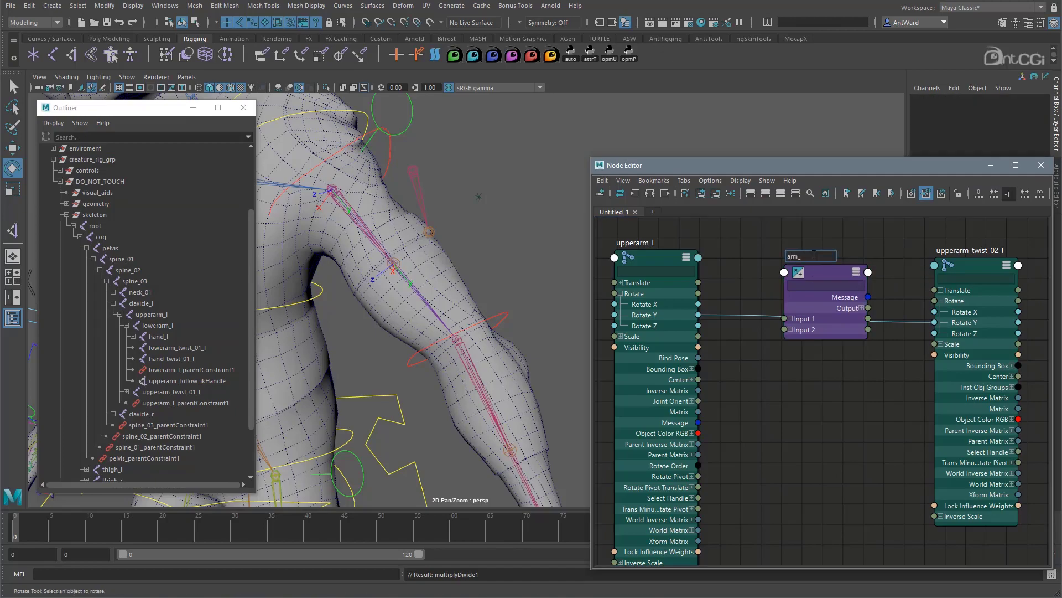
{"action": "type", "text": "twist_multi"}
{"action": "key", "text": "Return"}
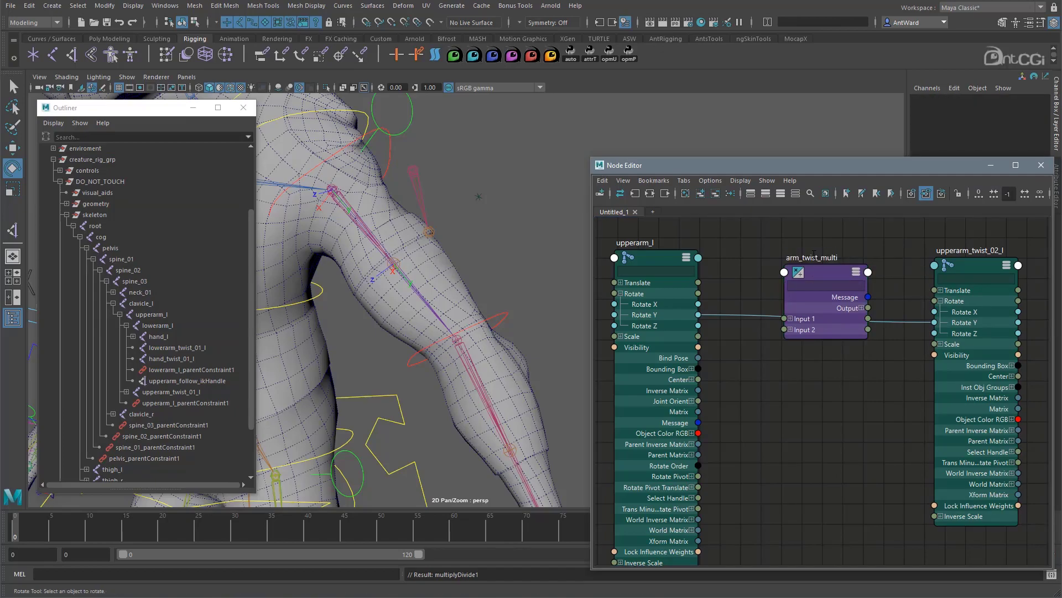
Step: Expand Input 1 and Input 2 on arm_twist_multi and connect upperarm_l Rotate Y to Input 1X
{"action": "left_click", "coordinate": [791, 330]}
{"action": "left_click", "coordinate": [790, 319]}
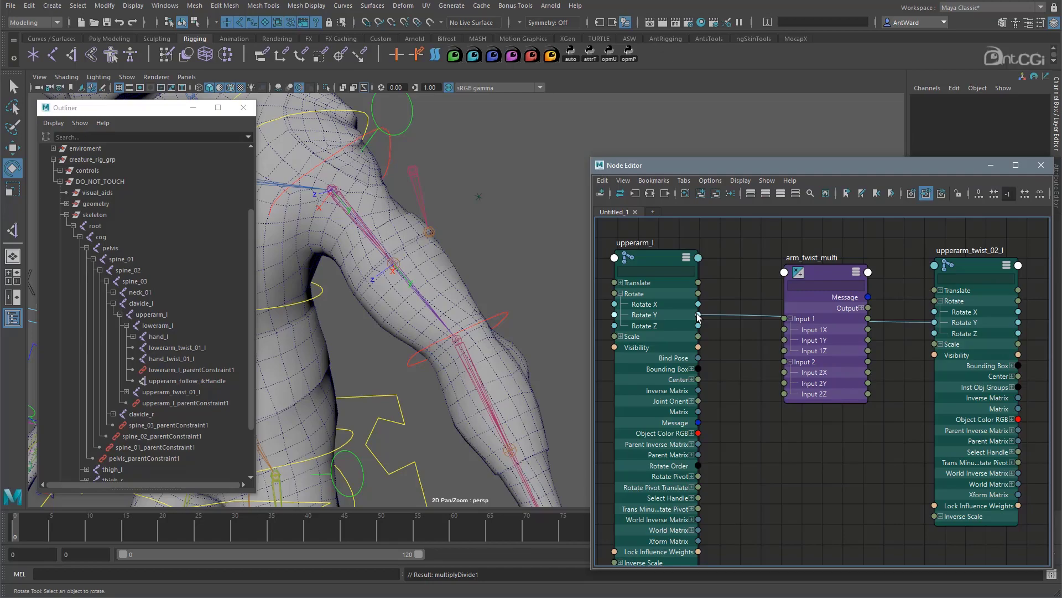
{"action": "left_click_drag", "start_coordinate": [699, 314], "coordinate": [783, 332]}
Step: Rearrange the nodes, expand the Output of arm_twist_multi and connect Output X to upperarm_twist_02_l Rotate Y
{"action": "scroll", "coordinate": [875, 435], "scroll_direction": "down", "scroll_amount": 1}
{"action": "middle_click_drag", "start_coordinate": [838, 437], "coordinate": [763, 422], "text": "alt"}
{"action": "scroll", "coordinate": [802, 384], "scroll_direction": "down", "scroll_amount": 1}
{"action": "middle_click_drag", "start_coordinate": [849, 237], "coordinate": [845, 277], "text": "alt"}
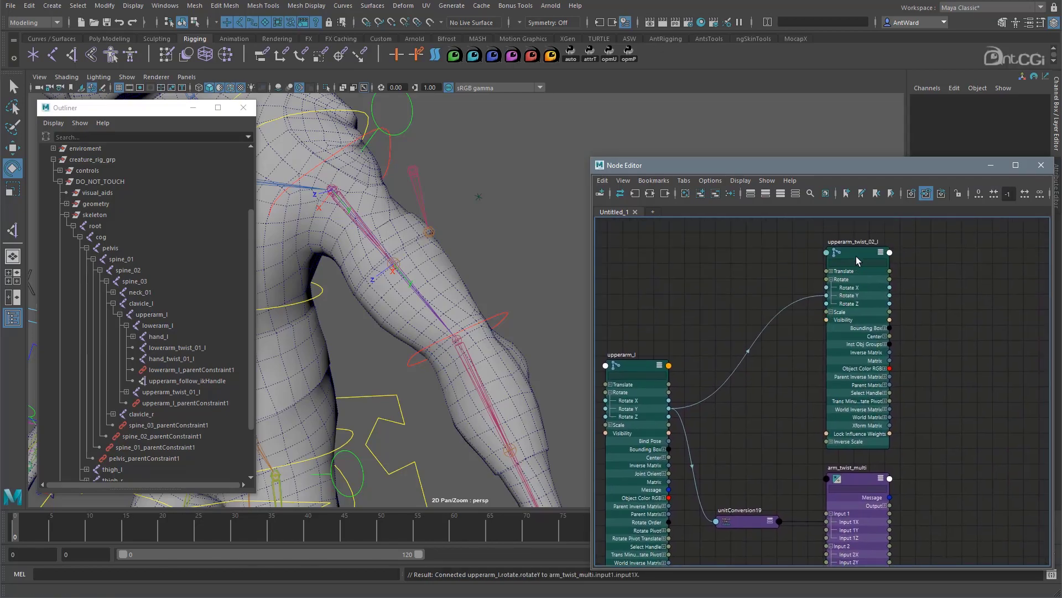
{"action": "left_click_drag", "start_coordinate": [856, 256], "coordinate": [979, 307]}
{"action": "middle_click_drag", "start_coordinate": [911, 377], "coordinate": [929, 246], "text": "alt"}
{"action": "left_click", "coordinate": [900, 376]}
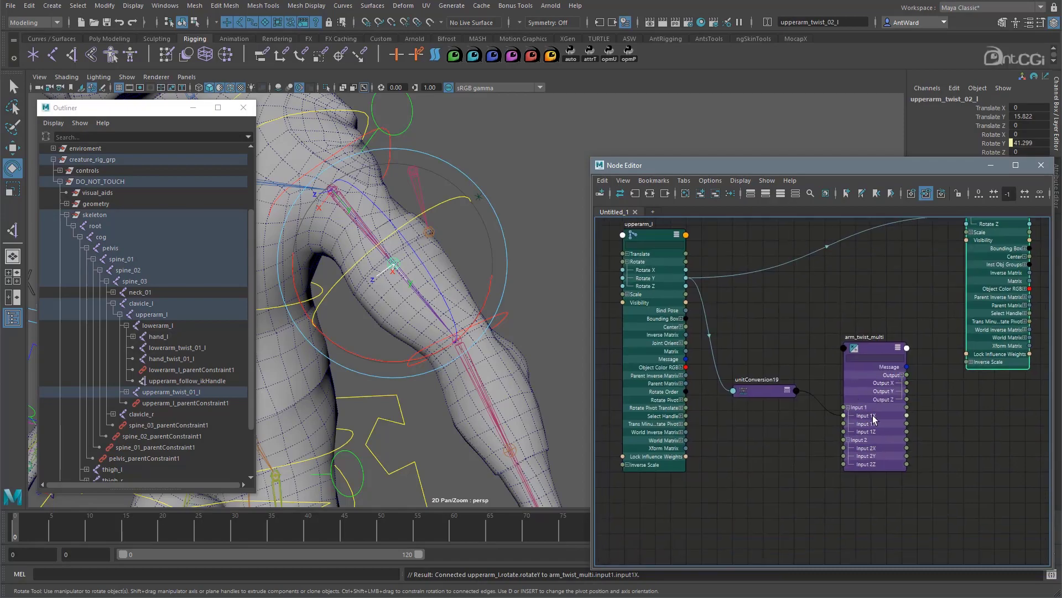
{"action": "middle_click_drag", "start_coordinate": [920, 389], "coordinate": [918, 455], "text": "alt"}
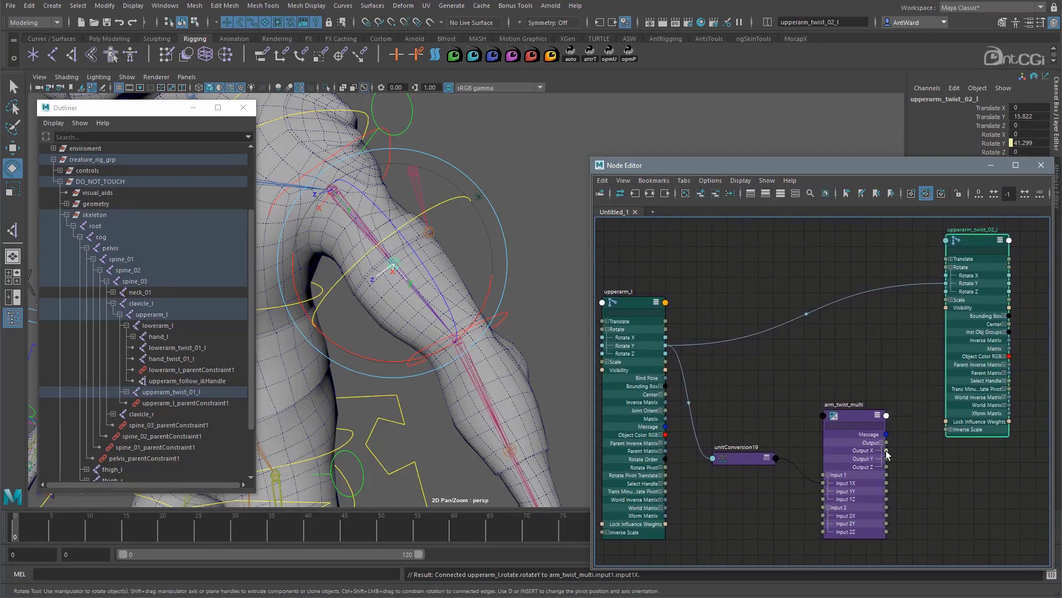
{"action": "left_click_drag", "start_coordinate": [885, 451], "coordinate": [944, 285]}
{"action": "scroll", "coordinate": [960, 410], "scroll_direction": "down", "scroll_amount": 1}
{"action": "mouse_move", "coordinate": [791, 324]}
{"action": "middle_mouse_down", "text": "alt"}
{"action": "mouse_move", "coordinate": [801, 312]}
{"action": "mouse_move", "coordinate": [788, 343]}
{"action": "middle_mouse_up", "text": "alt"}
Step: Set Input 2X of the arm_twist_multi node to 0.5
{"action": "left_click", "coordinate": [825, 305]}
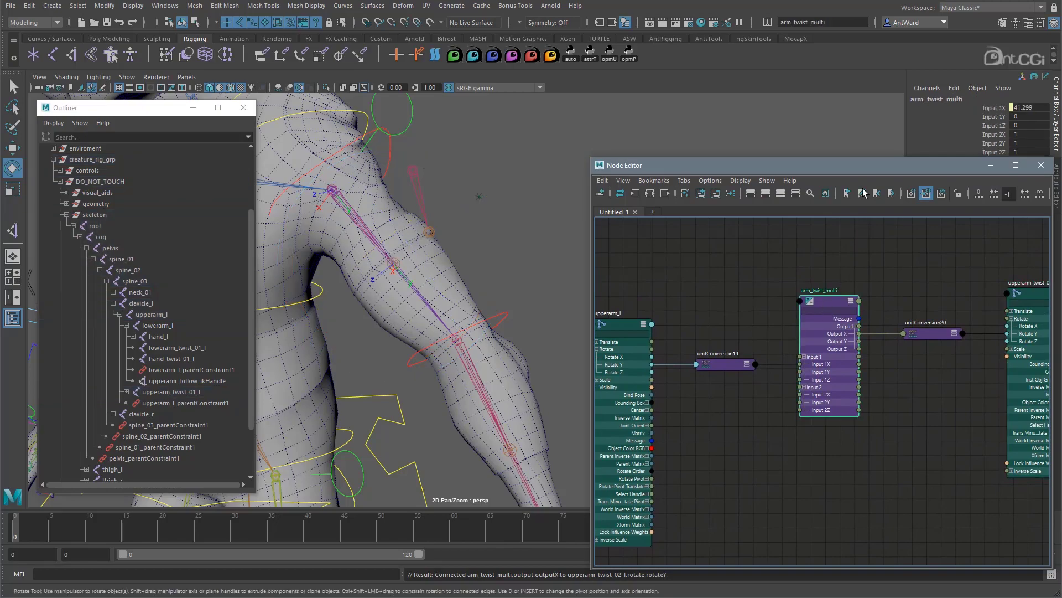
{"action": "left_click_drag", "start_coordinate": [864, 158], "coordinate": [863, 199]}
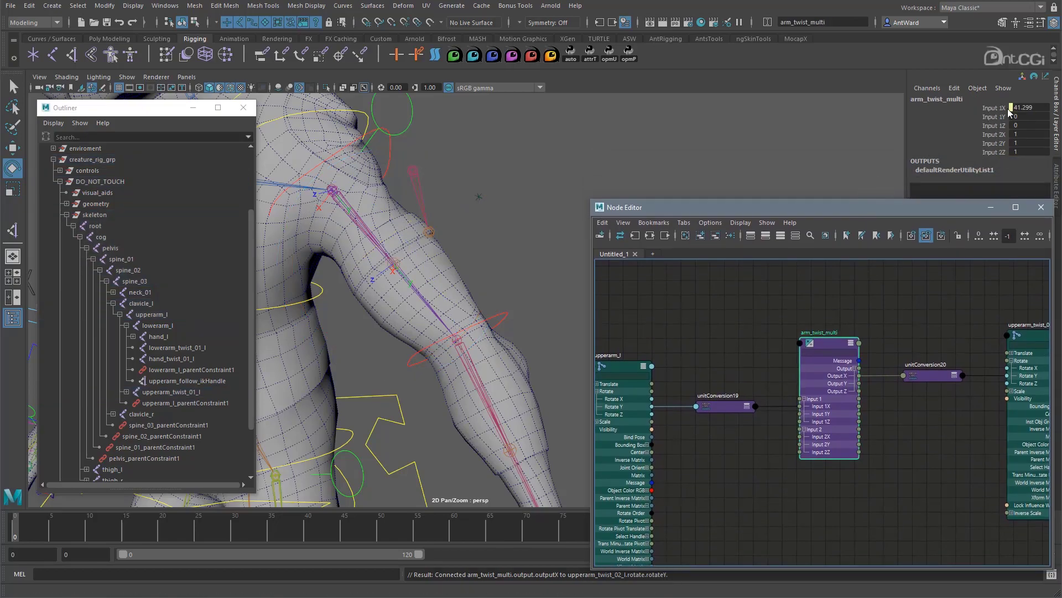
{"action": "left_click", "coordinate": [1022, 133]}
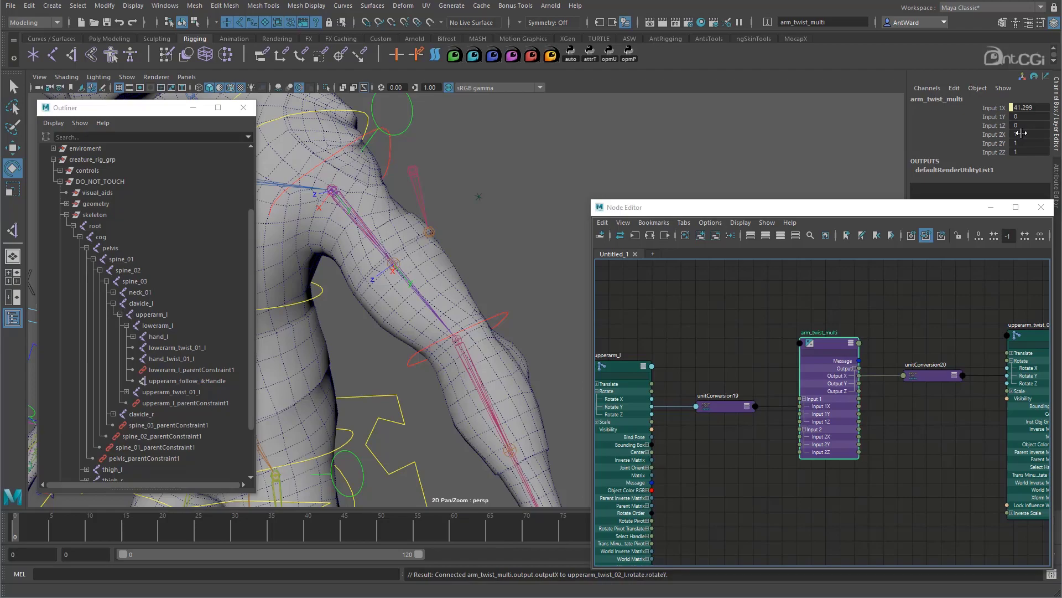
{"action": "left_click", "coordinate": [1021, 133]}
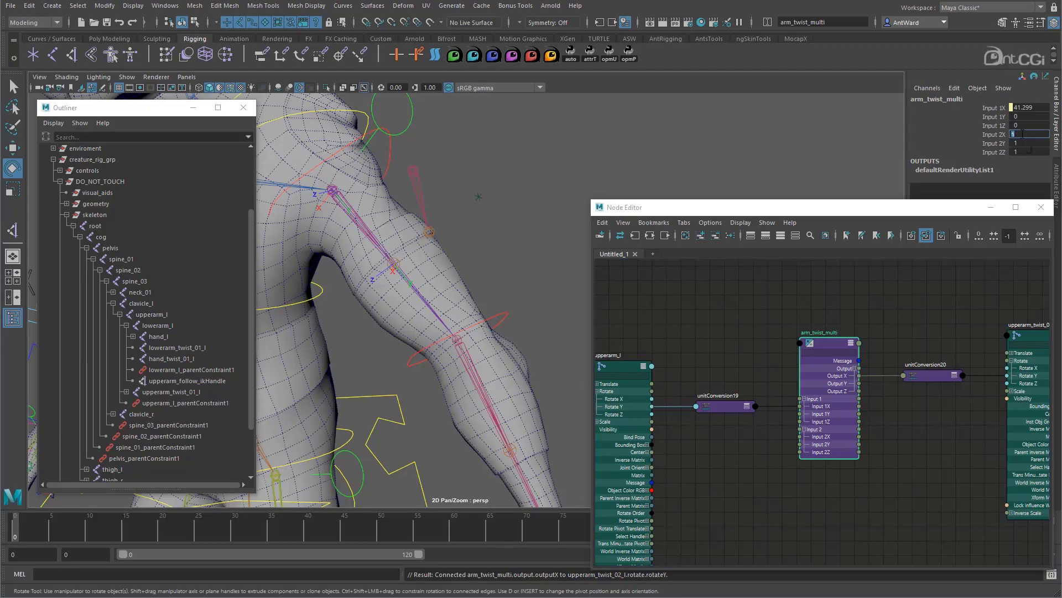
{"action": "type", "text": "0.5"}
{"action": "key", "text": "Return"}
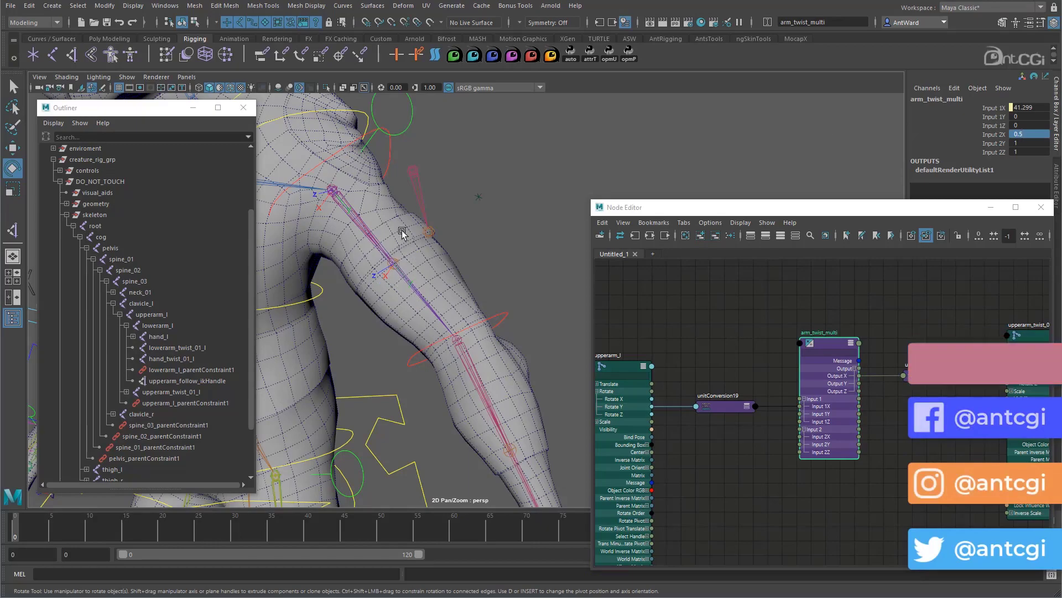
Step: Twist upperarm_l_fk_ctrl to about 20.2 degrees around Y and inspect the upper arm's mid-twist deformation
{"action": "left_click", "coordinate": [299, 176]}
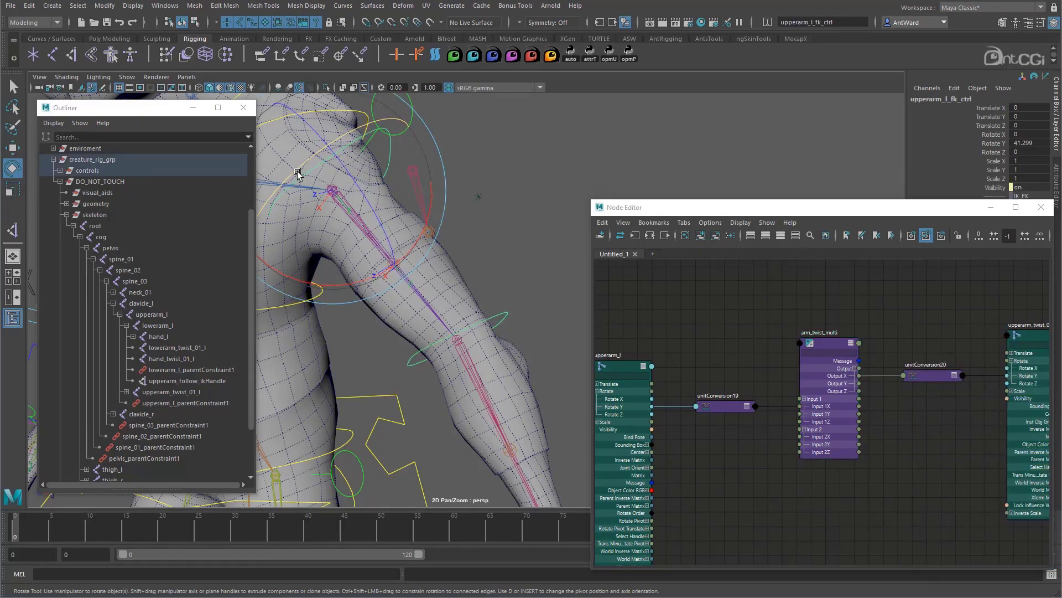
{"action": "left_click_drag", "start_coordinate": [295, 174], "coordinate": [330, 173]}
{"action": "right_click_drag", "start_coordinate": [513, 283], "coordinate": [439, 268], "text": "alt"}
{"action": "middle_click_drag", "start_coordinate": [438, 267], "coordinate": [445, 272], "text": "alt"}
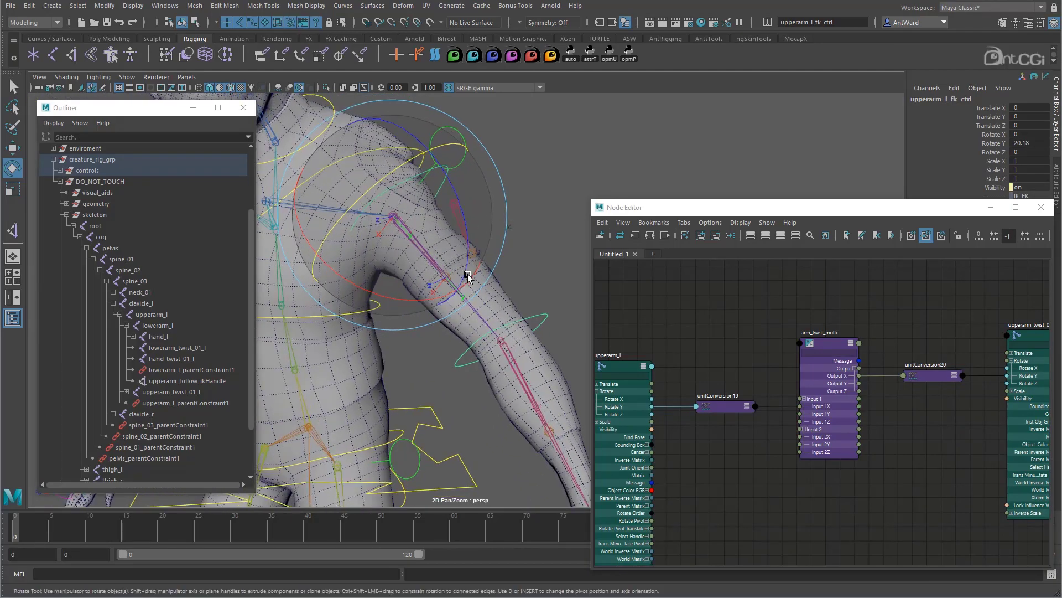
Step: Close the Node Editor and rotate upperarm_l_fk_ctrl freely to about 11.6, 22.7 and 6.6 degrees in X, Y and Z
{"action": "left_click_drag", "start_coordinate": [420, 252], "coordinate": [395, 263]}
{"action": "left_click", "coordinate": [1040, 210]}
{"action": "middle_click_drag", "start_coordinate": [526, 326], "coordinate": [592, 331], "text": "alt"}
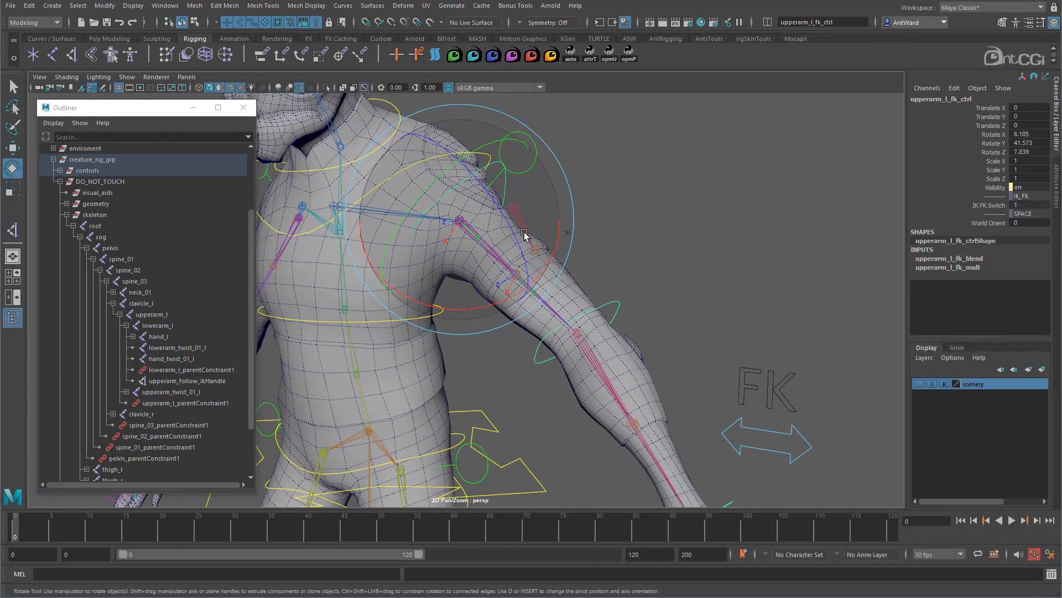
{"action": "left_click_drag", "start_coordinate": [513, 226], "coordinate": [451, 226]}
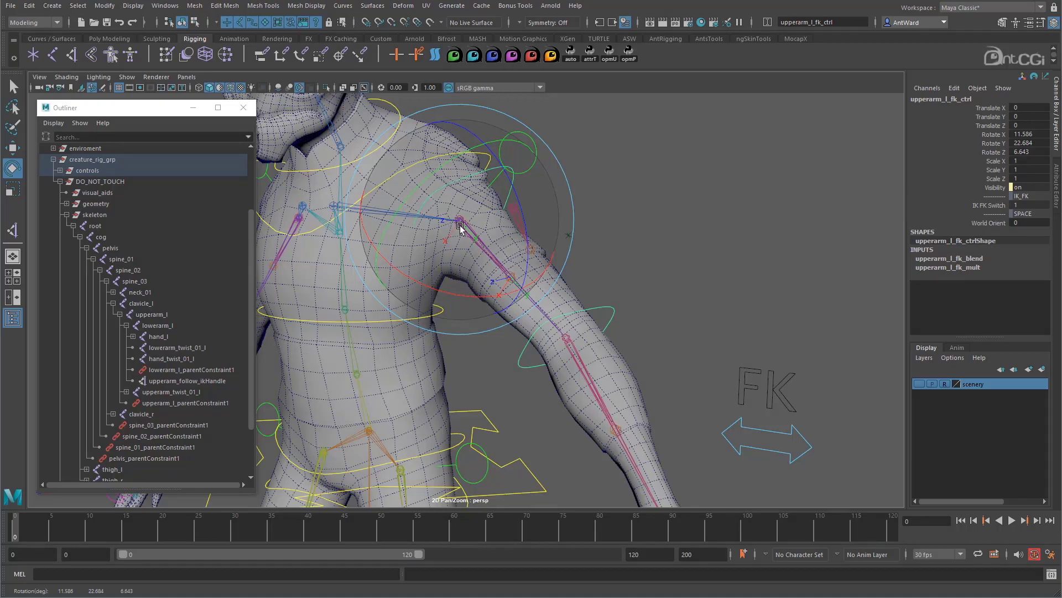
Step: Reset the X, Y and Z rotation of upperarm_l_fk_ctrl to 0
{"action": "left_click_drag", "start_coordinate": [513, 289], "coordinate": [845, 212], "text": "alt"}
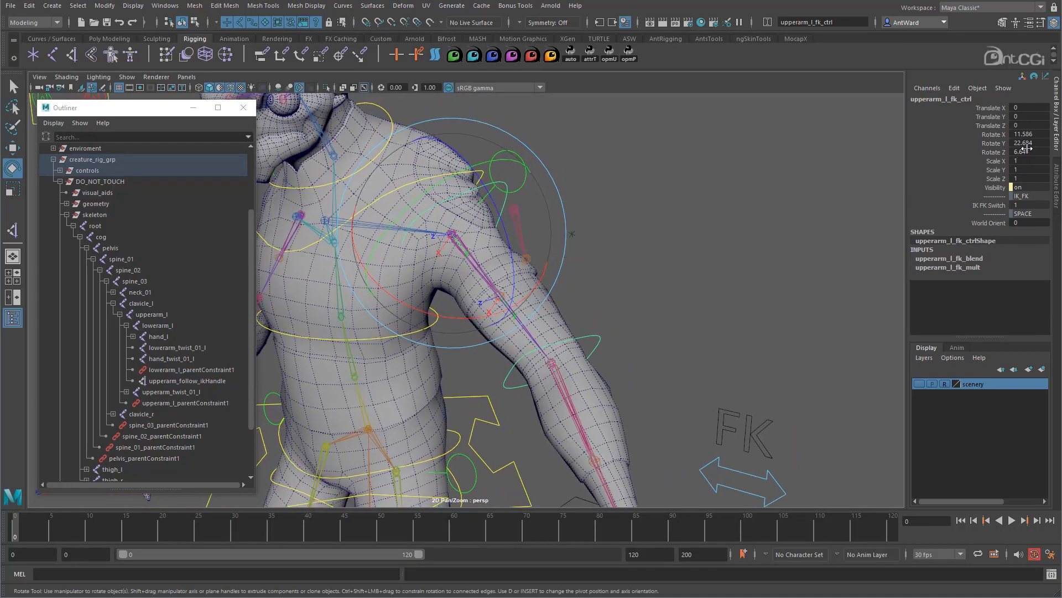
{"action": "left_click_drag", "start_coordinate": [1027, 133], "coordinate": [1030, 152]}
{"action": "type", "text": "0"}
{"action": "key", "text": "Return"}
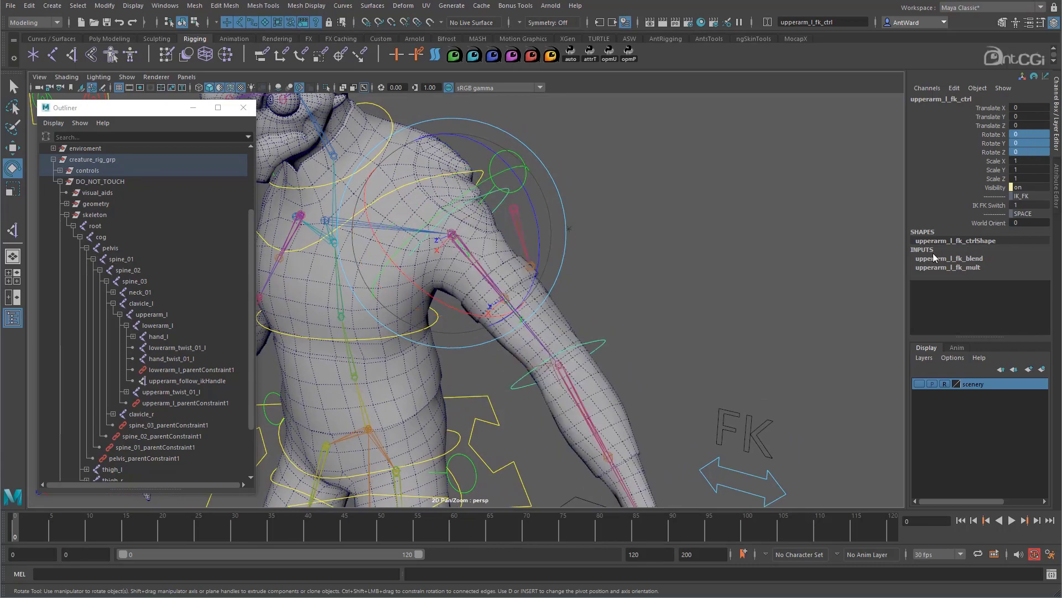
Step: Rotate chest_ctrl freely by about 24.4, -1.0 and 6.8 degrees to check whether upperarm_follow_l moves with the chest, and undo it
{"action": "left_click", "coordinate": [636, 292]}
{"action": "left_click_drag", "start_coordinate": [561, 299], "coordinate": [548, 310], "text": "alt"}
{"action": "left_click", "coordinate": [514, 213]}
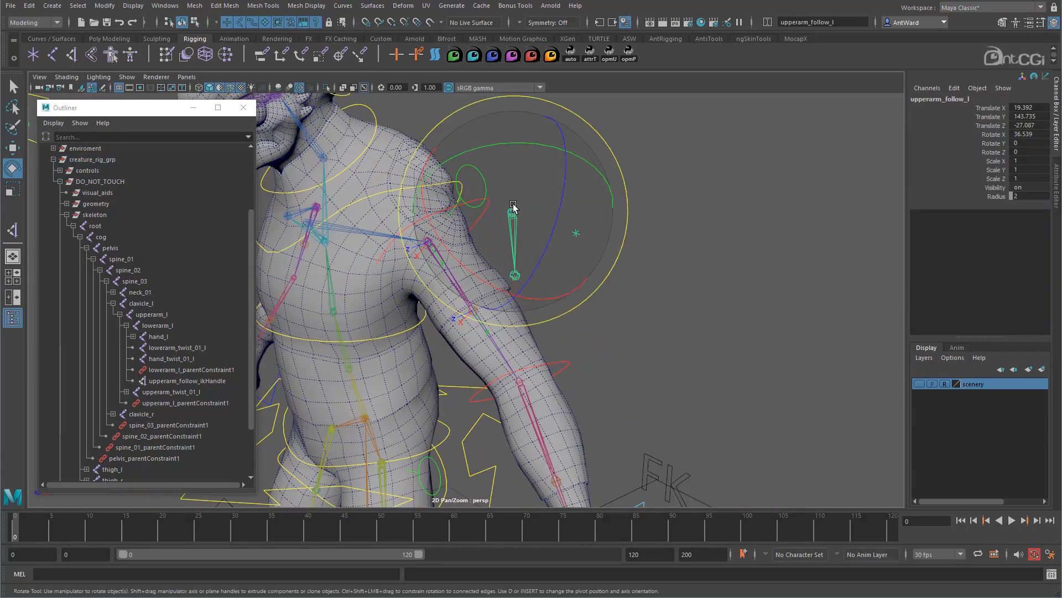
{"action": "right_click_drag", "start_coordinate": [643, 393], "coordinate": [590, 387], "text": "alt"}
{"action": "middle_click_drag", "start_coordinate": [450, 372], "coordinate": [533, 325], "text": "alt"}
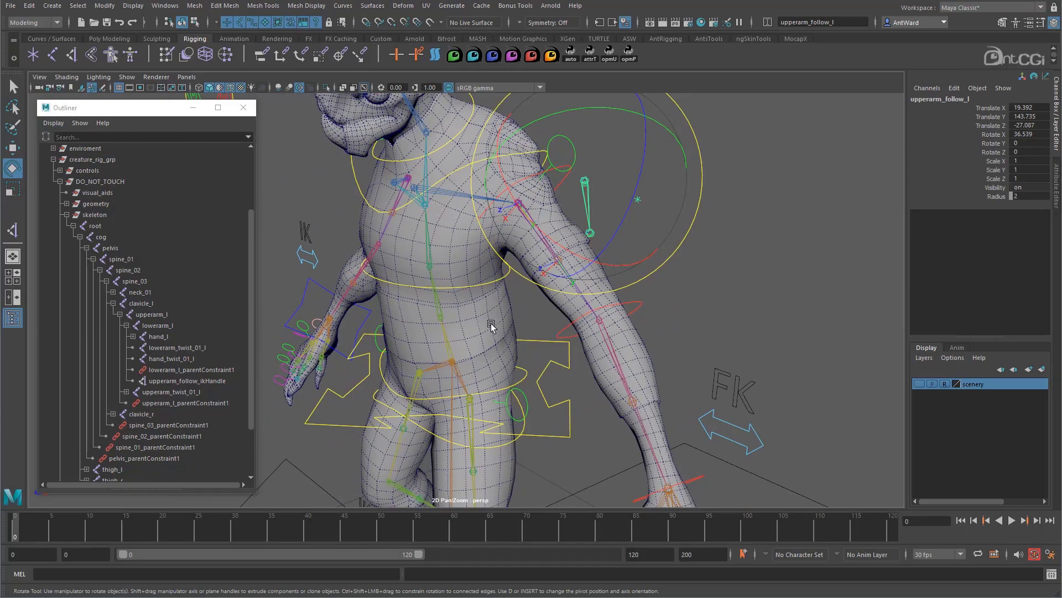
{"action": "left_click_drag", "start_coordinate": [476, 306], "coordinate": [502, 337], "text": "alt"}
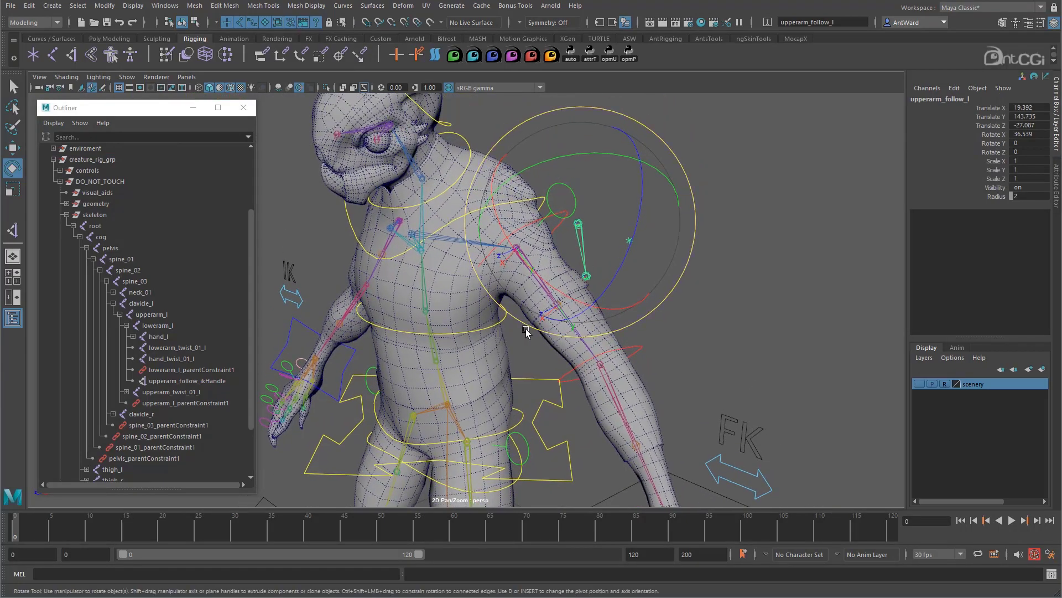
{"action": "left_click", "coordinate": [506, 323]}
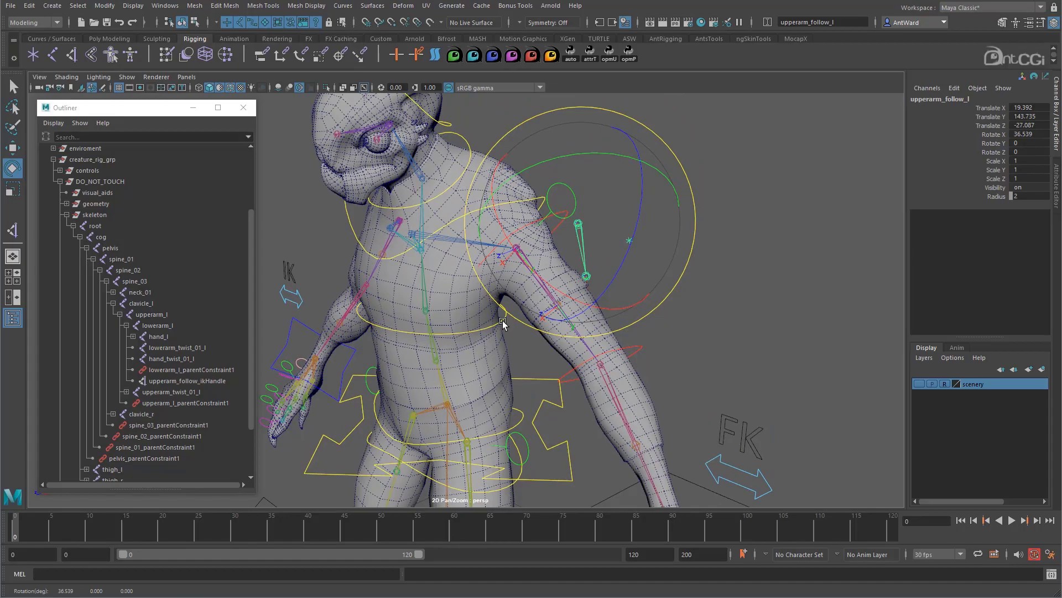
{"action": "left_click", "coordinate": [503, 324]}
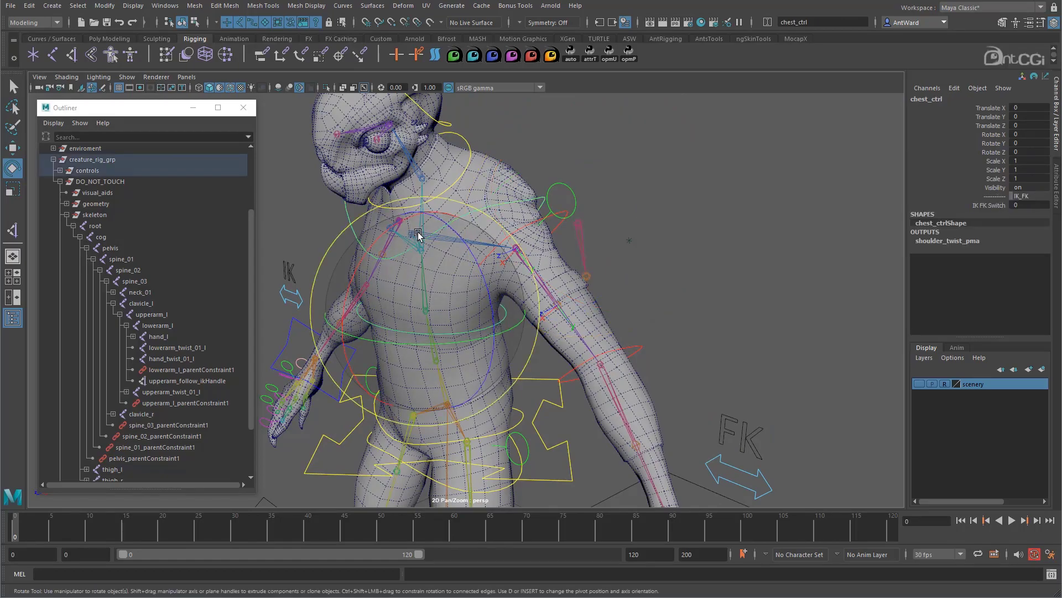
{"action": "left_click_drag", "start_coordinate": [422, 232], "coordinate": [386, 254]}
{"action": "key", "text": "ctrl+z"}
{"action": "key", "text": "ctrl+z"}
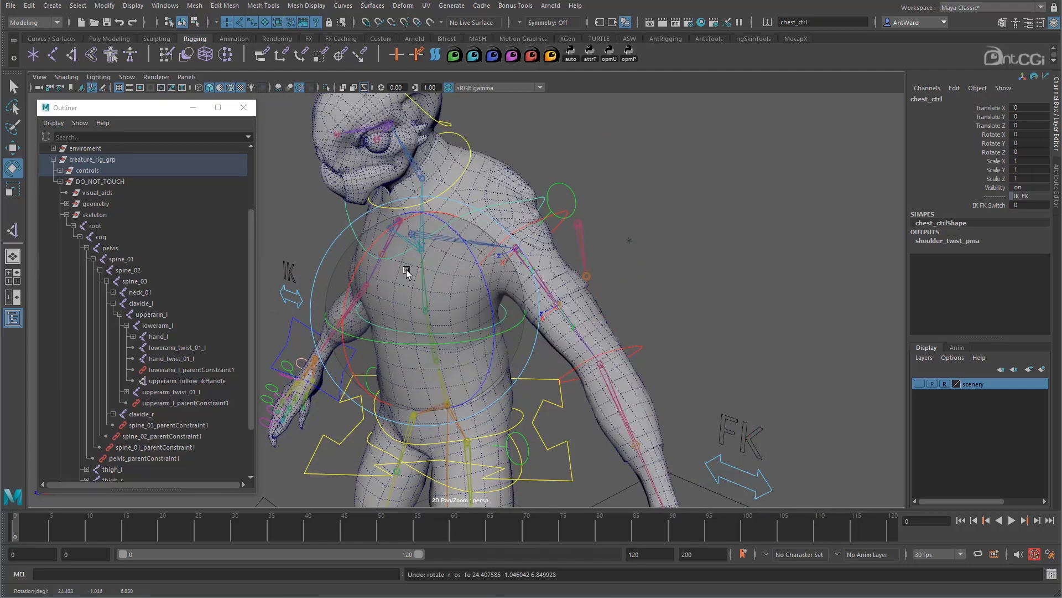
Step: Parent-constrain upperarm_follow_l to the spine_03 joint with Maintain Offset on, all axes and a weight of 1
{"action": "key", "text": "w"}
{"action": "left_click", "coordinate": [584, 201]}
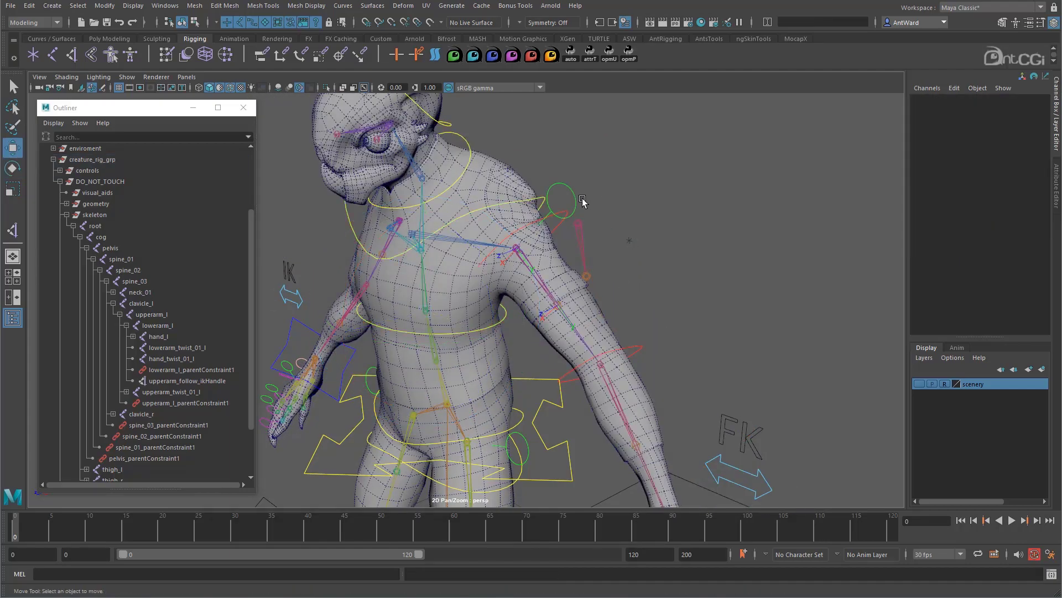
{"action": "left_click", "coordinate": [434, 254]}
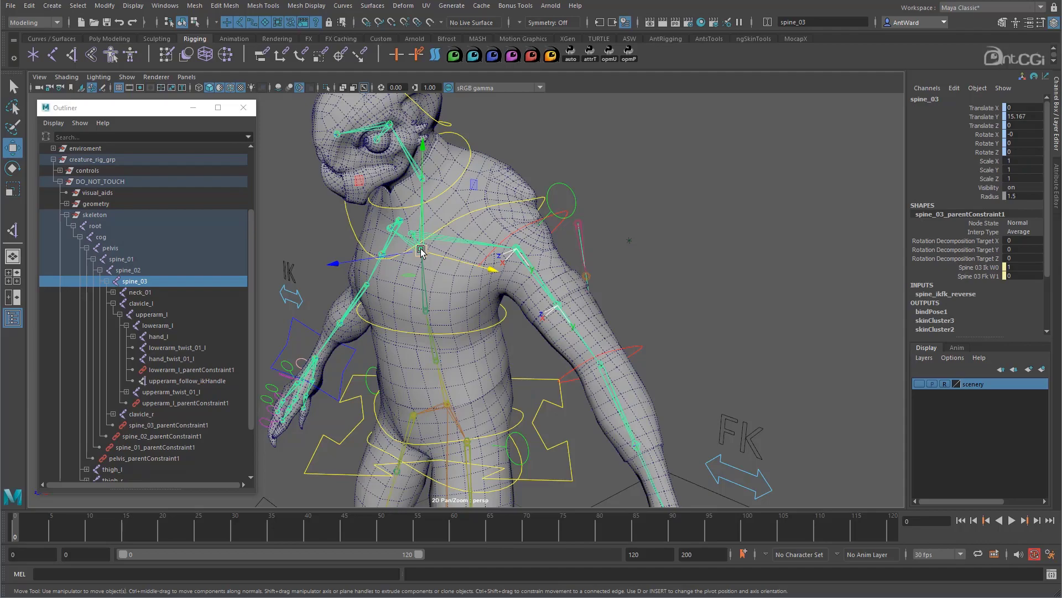
{"action": "left_click", "coordinate": [582, 225]}
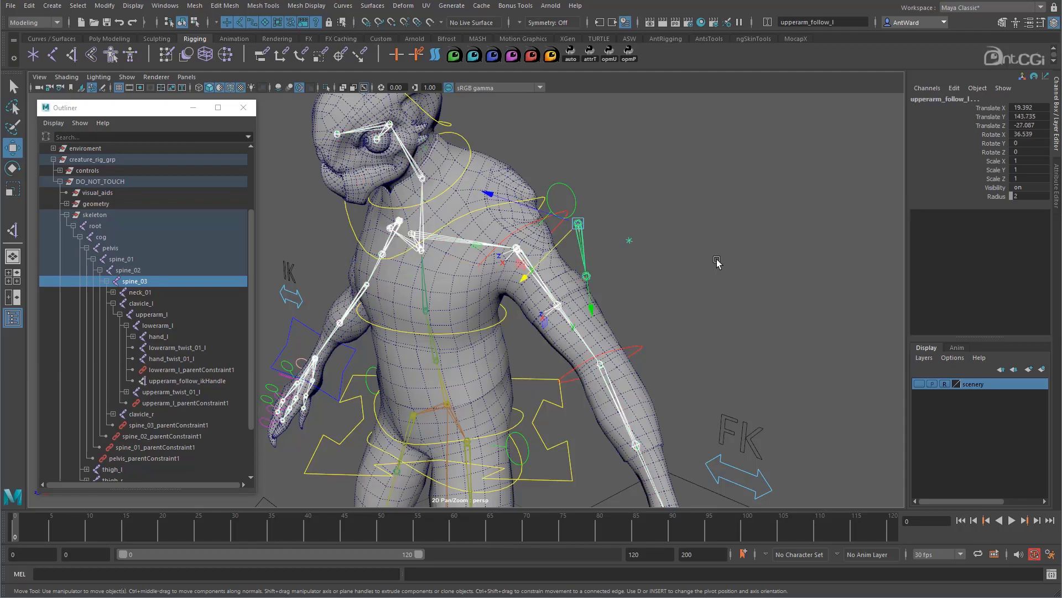
{"action": "key", "text": "space"}
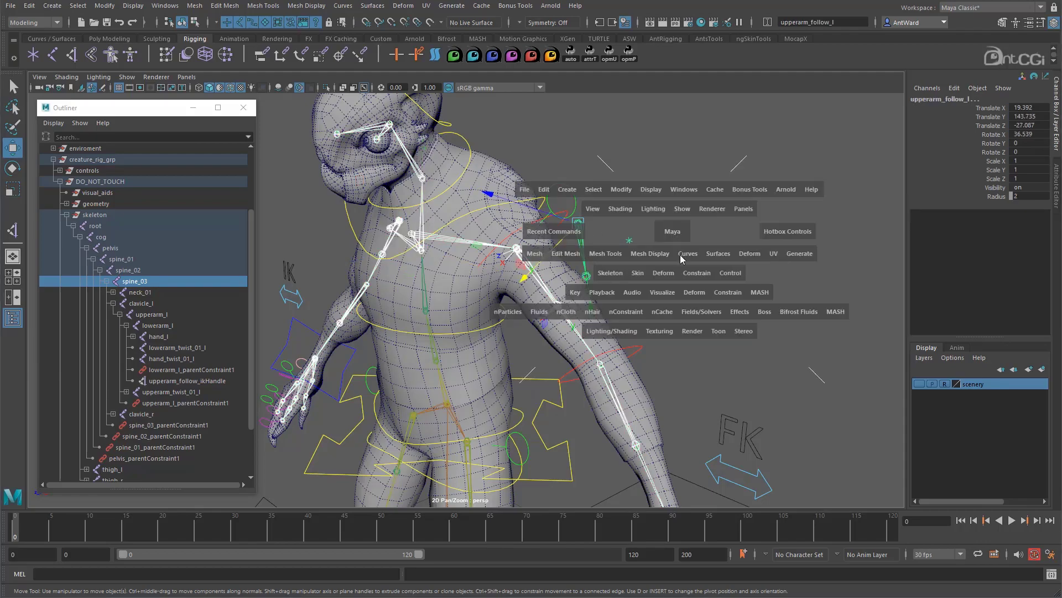
{"action": "left_click", "coordinate": [698, 273]}
{"action": "left_click", "coordinate": [801, 305]}
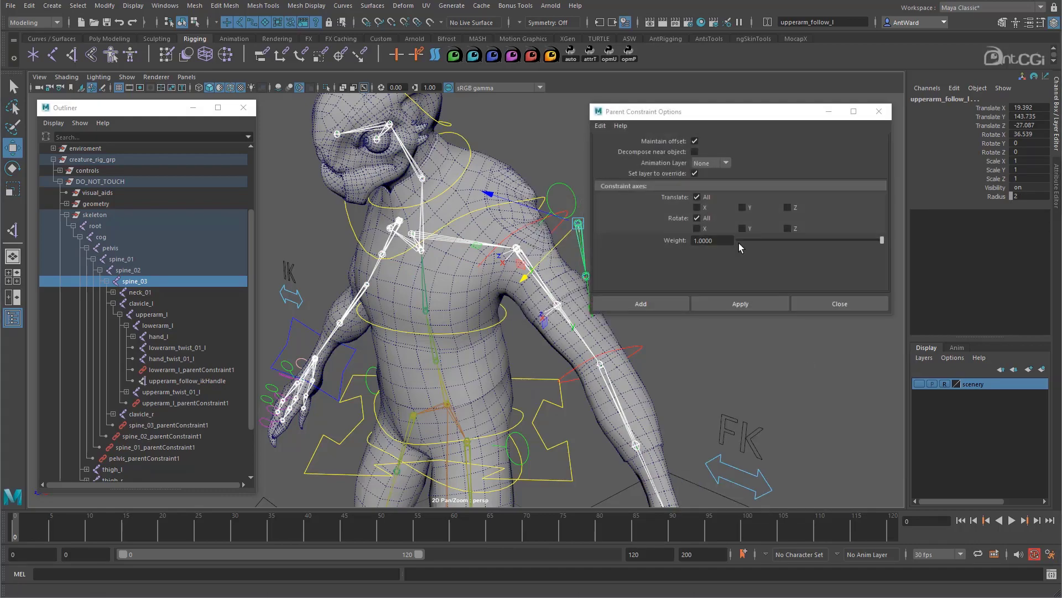
{"action": "left_click", "coordinate": [669, 307]}
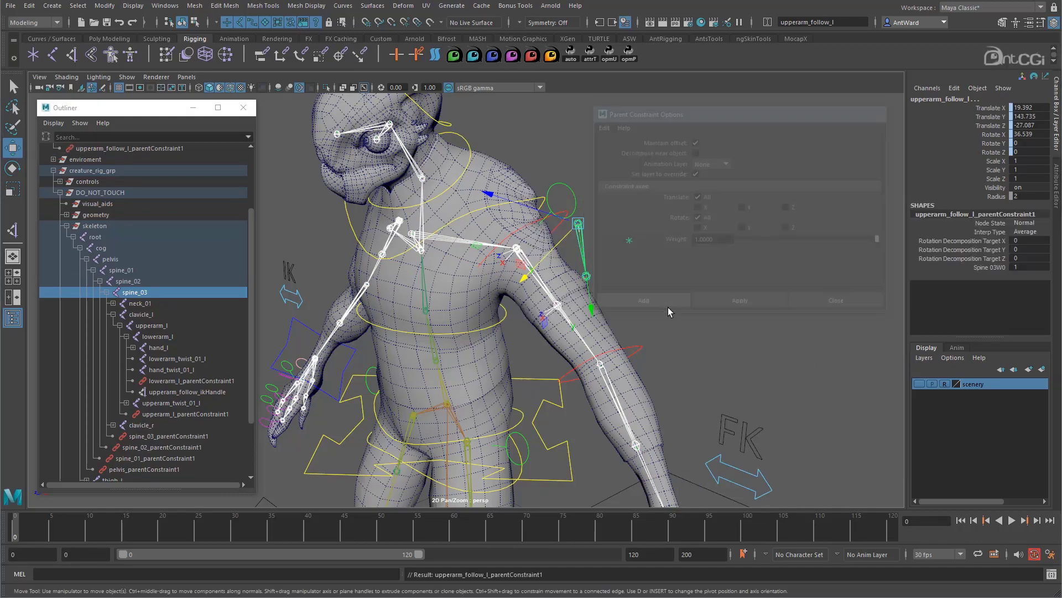
Step: Rotate chest_ctrl freely to test the follow joints' new constraint, and undo the rotation
{"action": "left_click", "coordinate": [479, 332]}
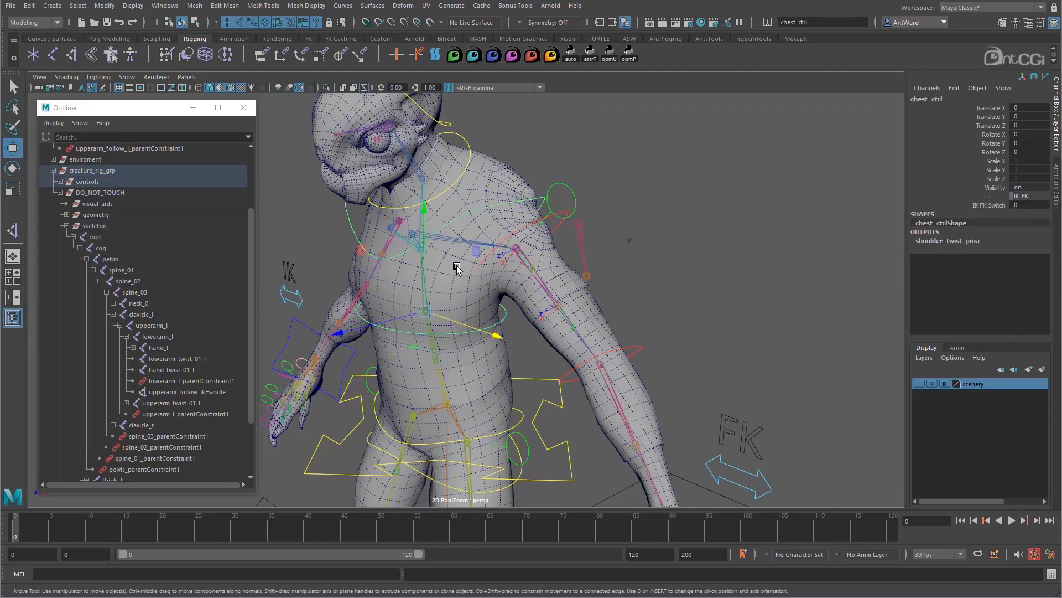
{"action": "key", "text": "e"}
{"action": "left_click_drag", "start_coordinate": [460, 270], "coordinate": [437, 254]}
{"action": "key", "text": "ctrl+z"}
Step: Twist upperarm_l_fk_ctrl to about 51.2 degrees around Y to check the upper arm, undo the twist and clear the selection
{"action": "left_click", "coordinate": [559, 229]}
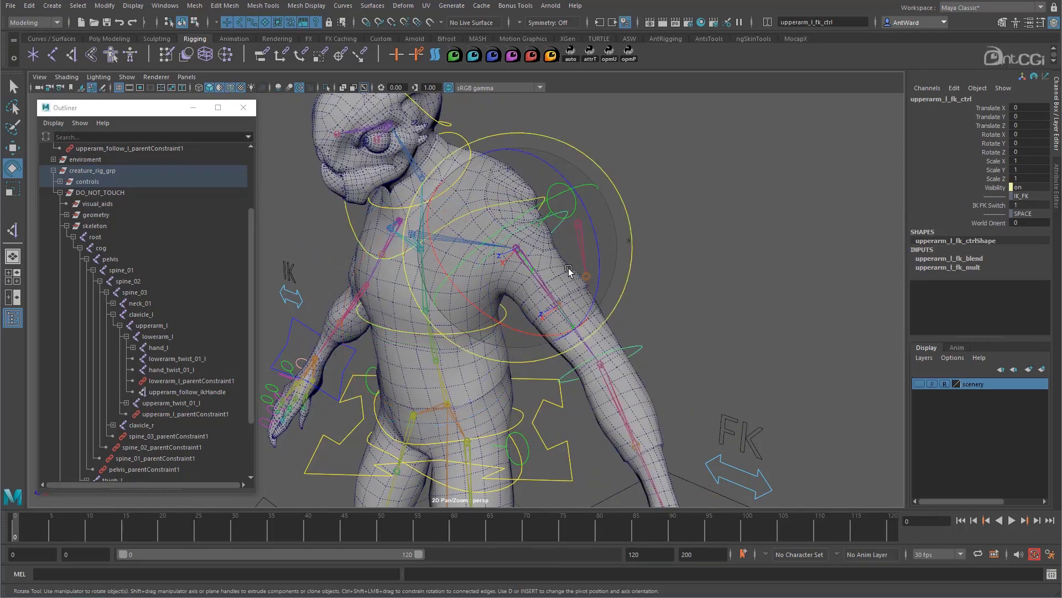
{"action": "left_click_drag", "start_coordinate": [553, 283], "coordinate": [549, 321]}
{"action": "key", "text": "ctrl+z"}
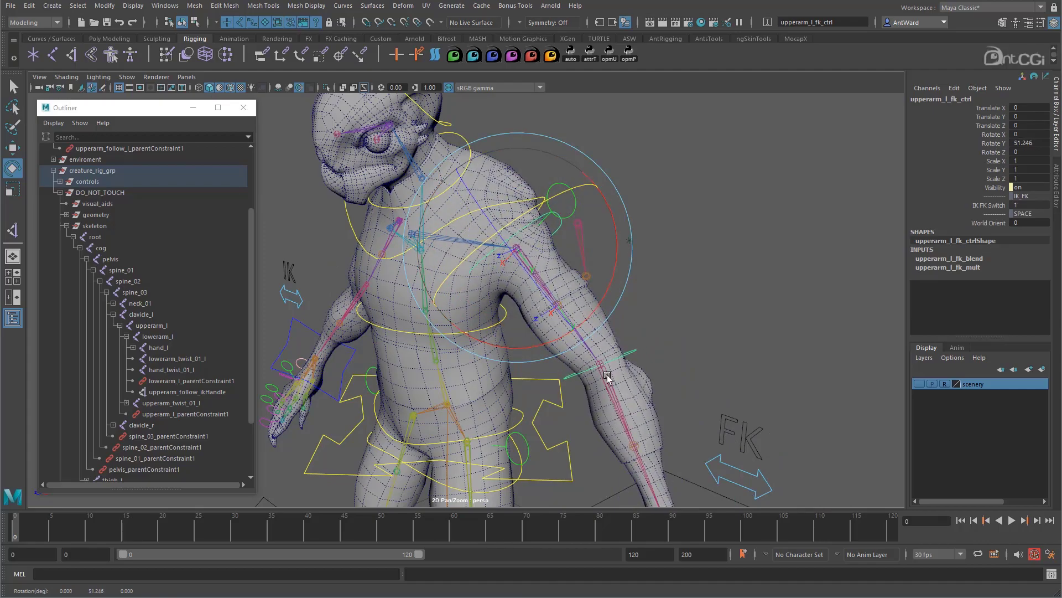
{"action": "key", "text": "ctrl+z"}
{"action": "left_click_drag", "start_coordinate": [609, 374], "coordinate": [635, 360], "text": "alt"}
{"action": "middle_click_drag", "start_coordinate": [540, 337], "coordinate": [567, 363], "text": "alt"}
{"action": "right_click_drag", "start_coordinate": [567, 363], "coordinate": [559, 360], "text": "alt"}
{"action": "left_click_drag", "start_coordinate": [560, 360], "coordinate": [539, 358], "text": "alt"}
{"action": "left_click", "coordinate": [764, 243]}
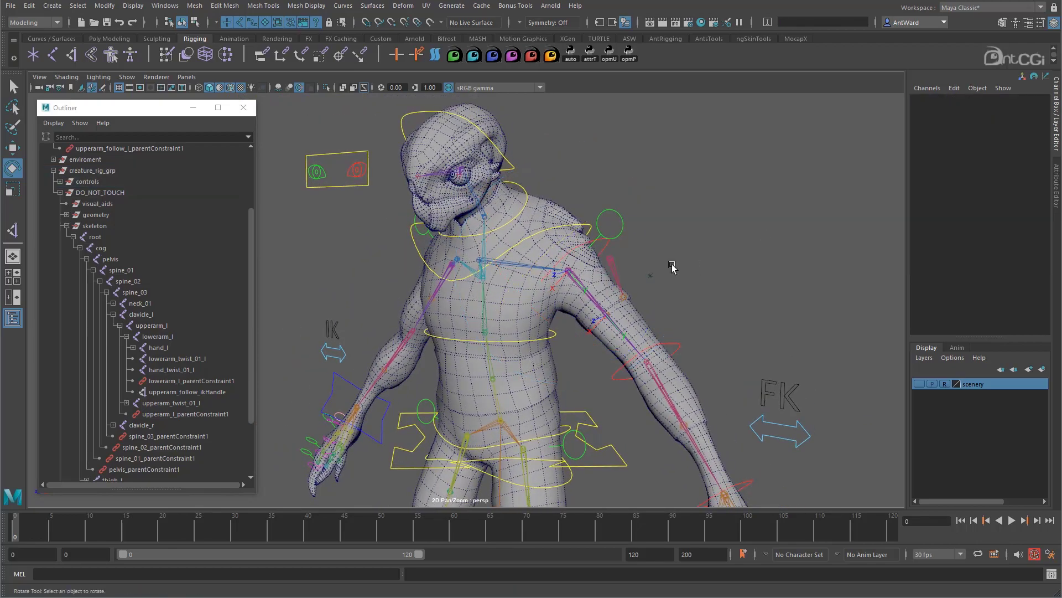
Step: Parent upperarm_follow_l under arm_l_grp in the rig systems group inside DO_NOT_TOUCH
{"action": "left_click", "coordinate": [613, 263]}
{"action": "left_click", "coordinate": [53, 170]}
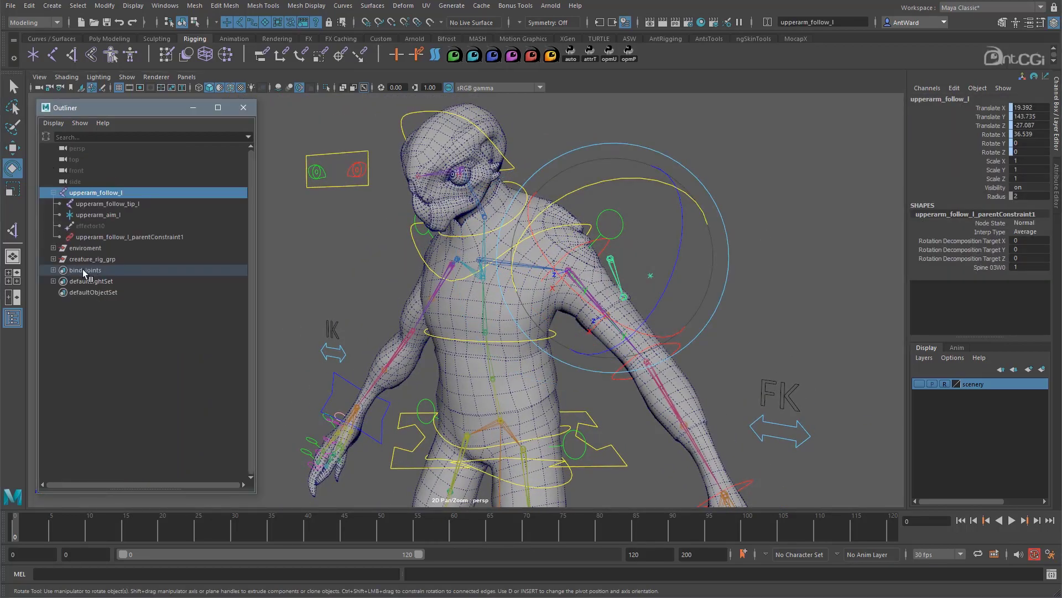
{"action": "left_click", "coordinate": [53, 258]}
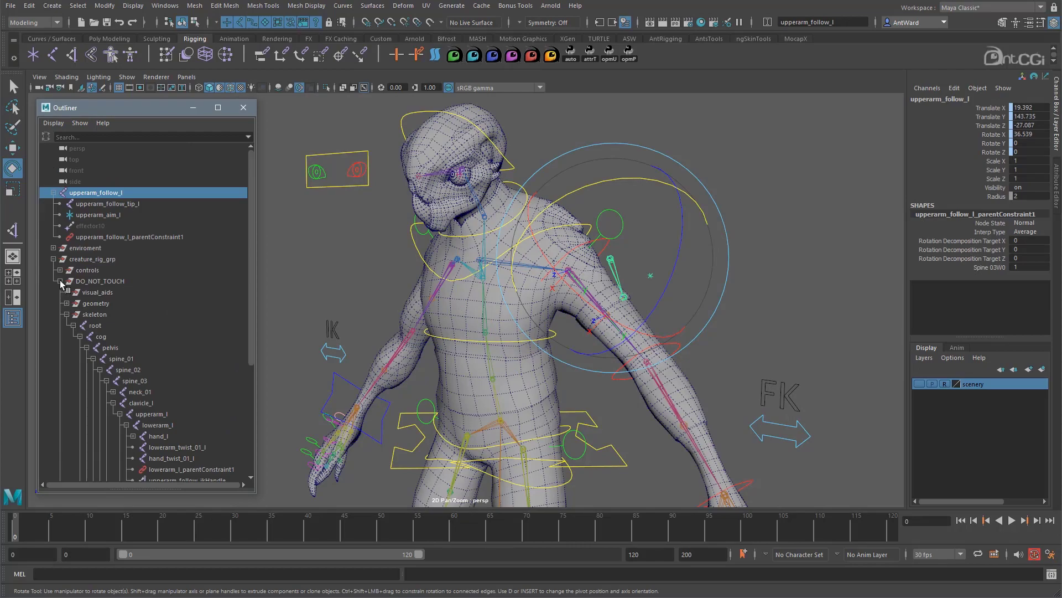
{"action": "left_click", "coordinate": [60, 281]}
{"action": "left_click", "coordinate": [60, 281]}
{"action": "left_click", "coordinate": [66, 325]}
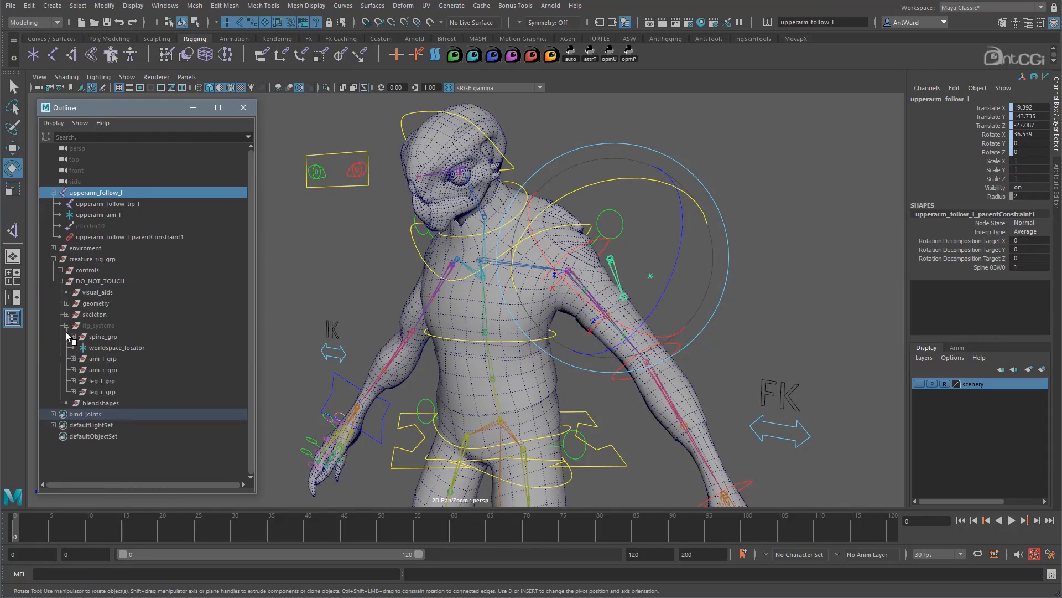
{"action": "left_click", "coordinate": [72, 359]}
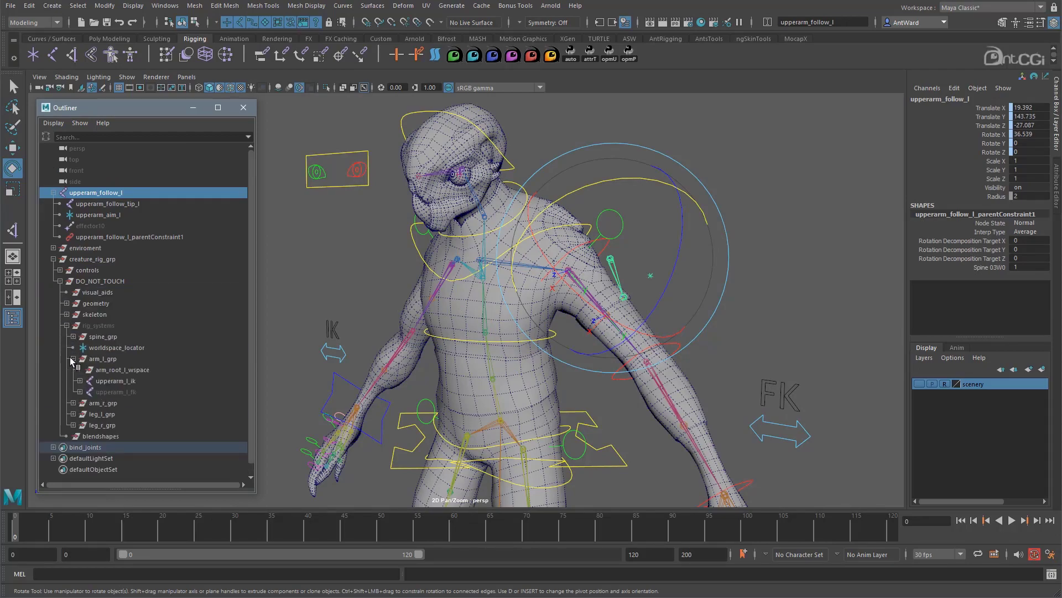
{"action": "middle_click_drag", "start_coordinate": [108, 201], "coordinate": [121, 363]}
Step: Twist hand_l_fk_ctrl to about 72.3 degrees around Y to inspect the wrist deformation
{"action": "left_click_drag", "start_coordinate": [424, 320], "coordinate": [477, 435], "text": "alt"}
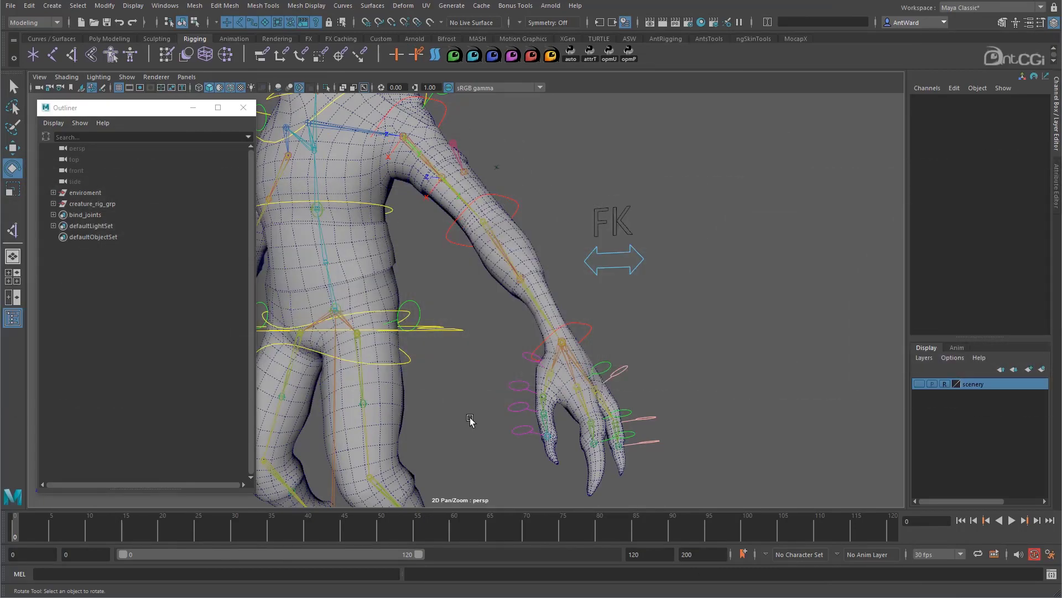
{"action": "left_click", "coordinate": [588, 324]}
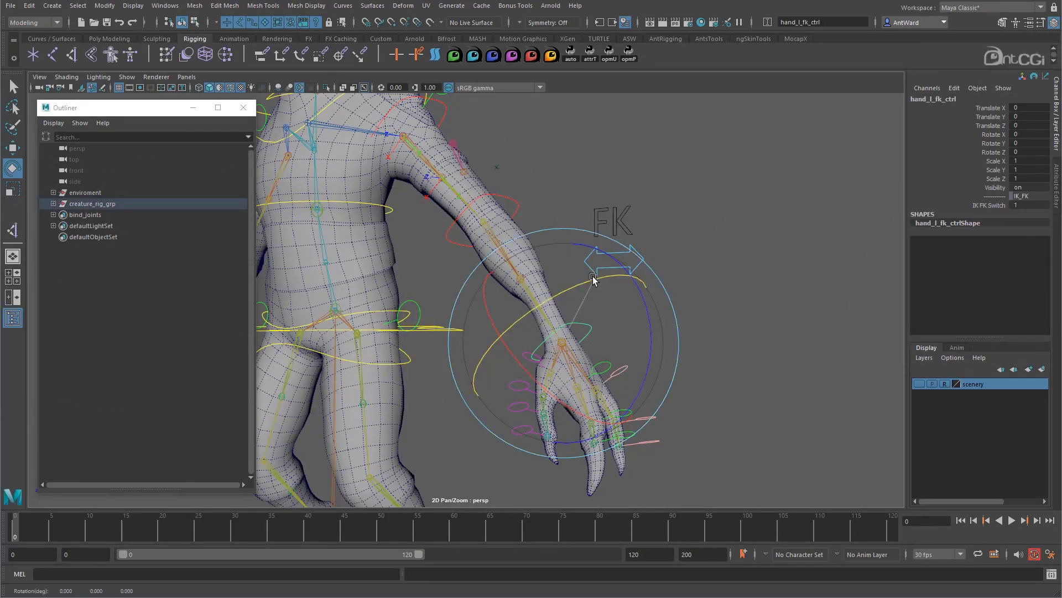
{"action": "left_click_drag", "start_coordinate": [594, 278], "coordinate": [562, 346]}
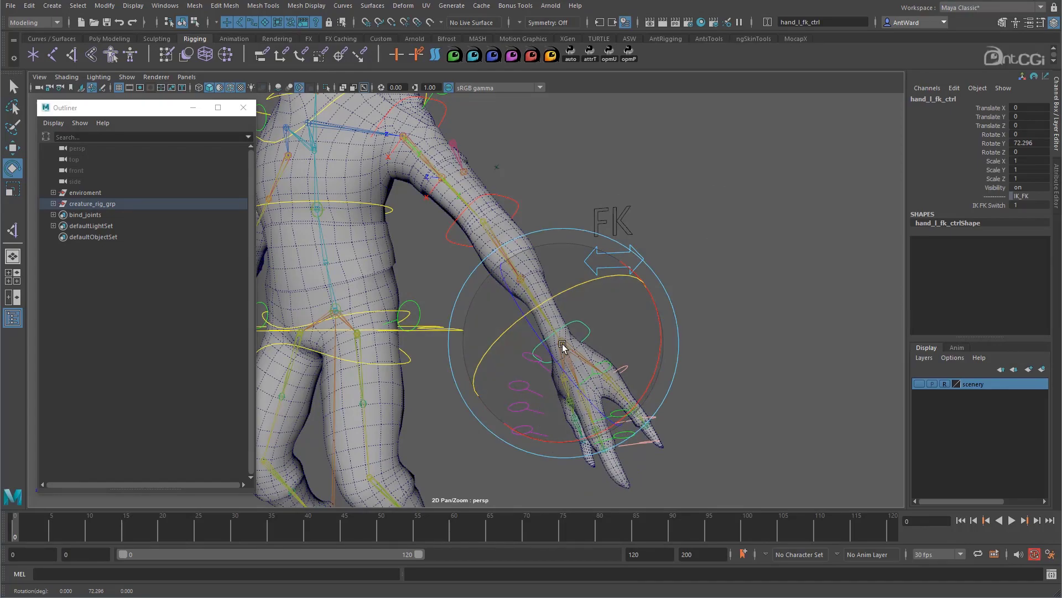
Step: Twist lowerarm_twist_01_l to about 37 degrees around Y, undo the forearm and hand test rotations and clear the selection
{"action": "left_click", "coordinate": [725, 296]}
{"action": "left_click", "coordinate": [531, 303]}
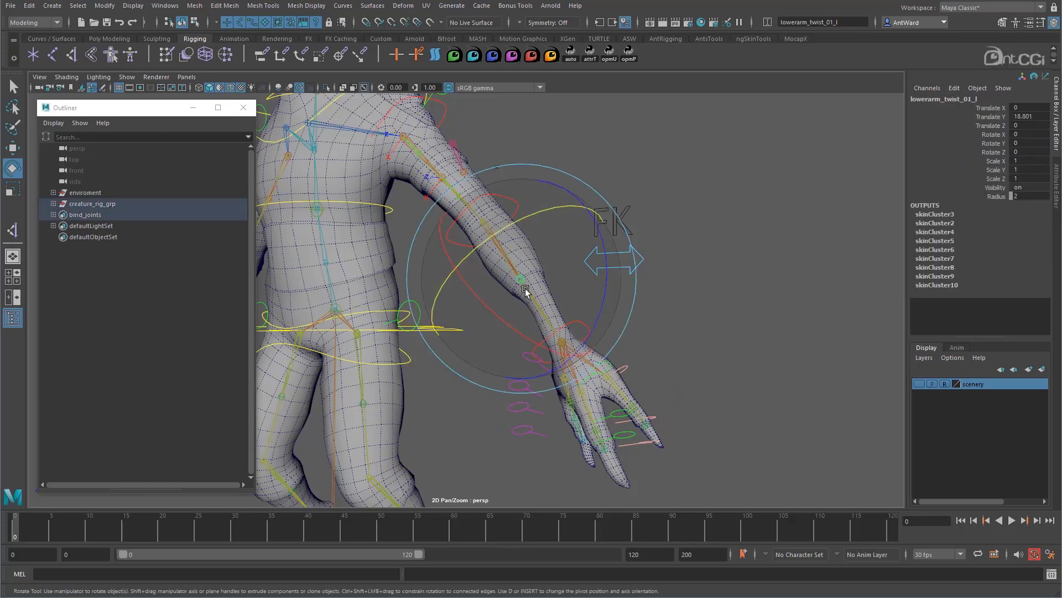
{"action": "left_click_drag", "start_coordinate": [536, 218], "coordinate": [475, 237]}
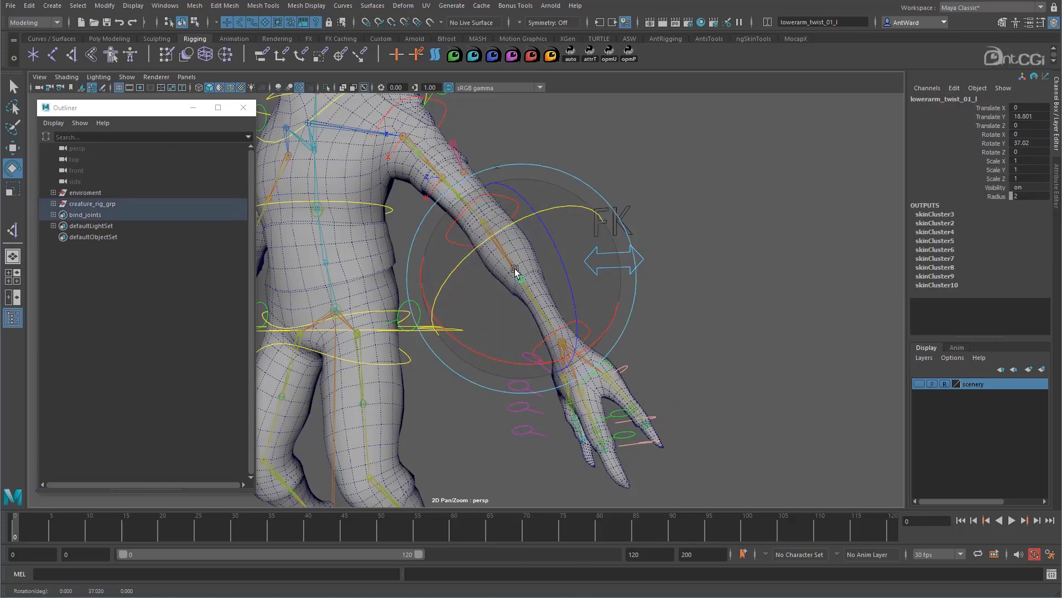
{"action": "key", "text": "ctrl+z"}
{"action": "key", "text": "ctrl+z"}
{"action": "key", "text": "ctrl+z"}
{"action": "key", "text": "ctrl+z"}
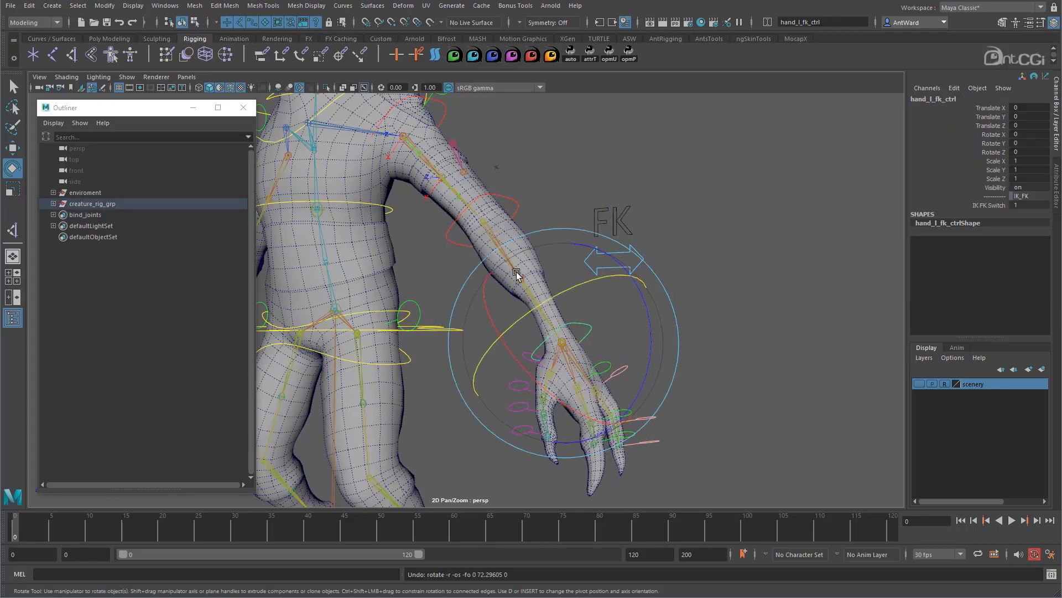
{"action": "left_click_drag", "start_coordinate": [565, 371], "coordinate": [566, 412], "text": "alt"}
{"action": "key", "text": "ctrl+z"}
{"action": "middle_click_drag", "start_coordinate": [576, 398], "coordinate": [556, 367], "text": "alt"}
{"action": "left_click", "coordinate": [743, 327]}
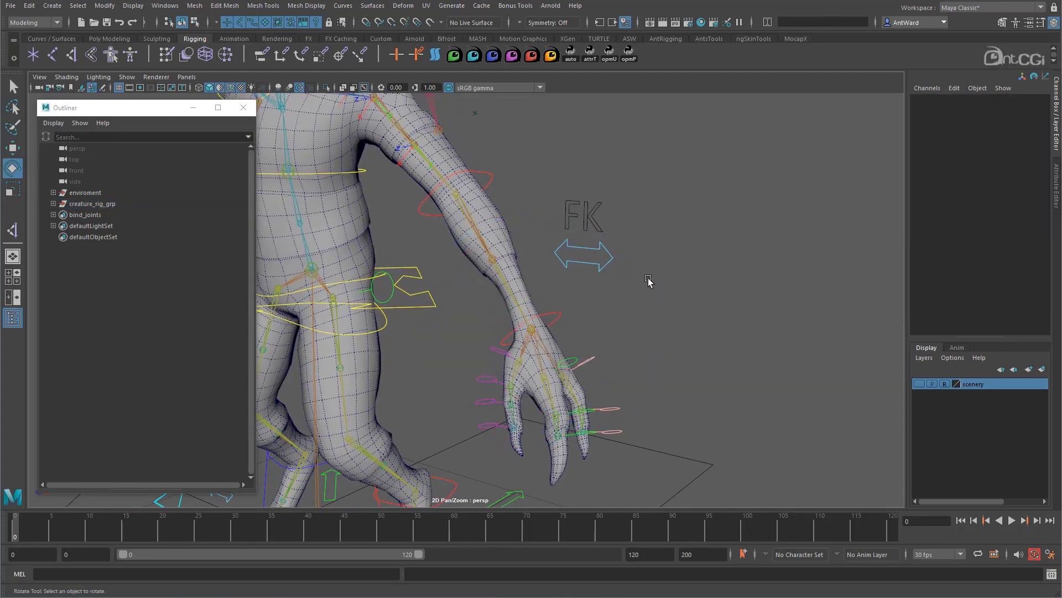
Step: Create a locator and match its transforms to the hand_twist_01_l joint at the left wrist
{"action": "key", "text": "space"}
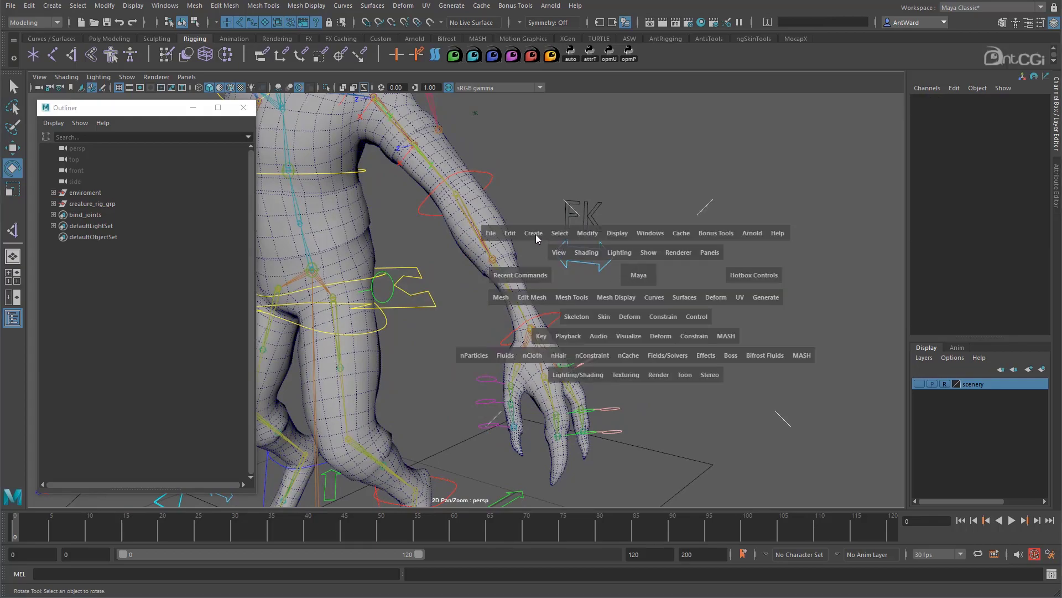
{"action": "left_click", "coordinate": [535, 236]}
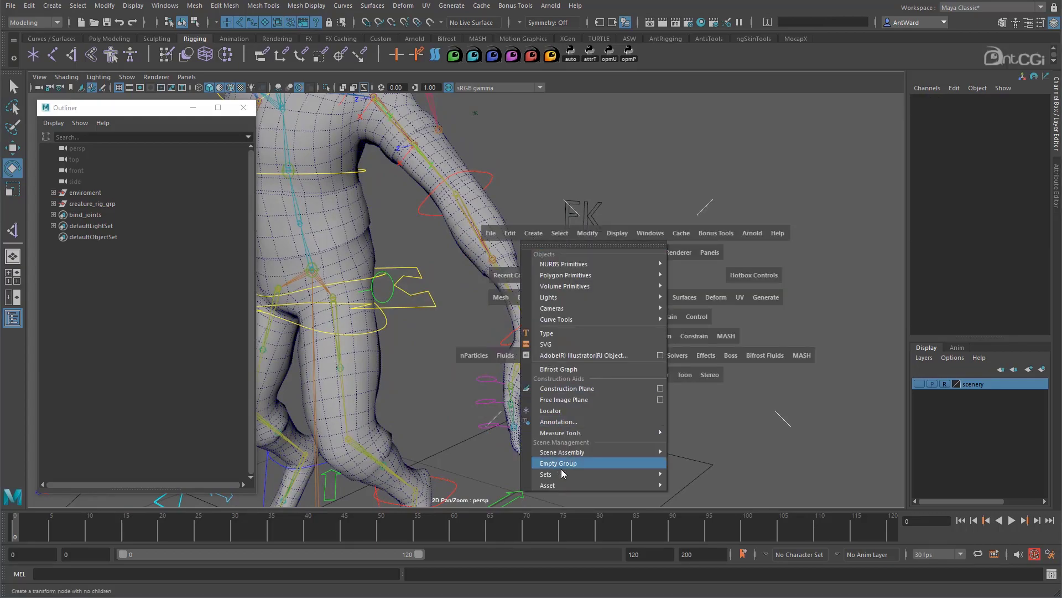
{"action": "left_click", "coordinate": [559, 412]}
{"action": "key", "text": "w"}
{"action": "left_click", "coordinate": [532, 329]}
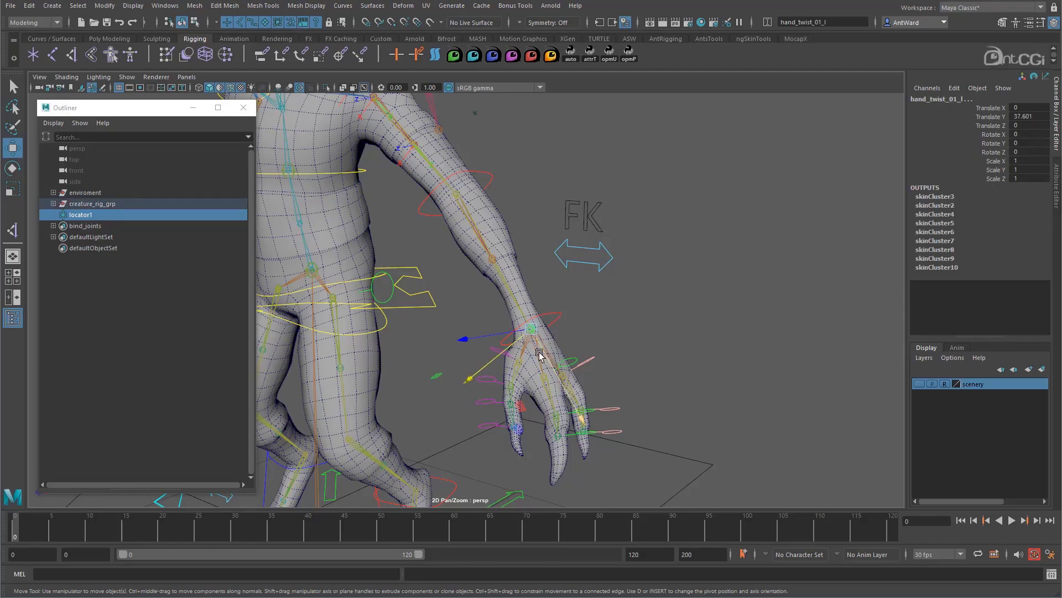
{"action": "left_click", "coordinate": [98, 6]}
{"action": "mouse_move", "coordinate": [171, 69]}
{"action": "left_click", "coordinate": [268, 67]}
Step: Offset the wrist locator about 18 units behind the wrist along its negative Z axis and rename it hand_aim_l
{"action": "left_click", "coordinate": [82, 217]}
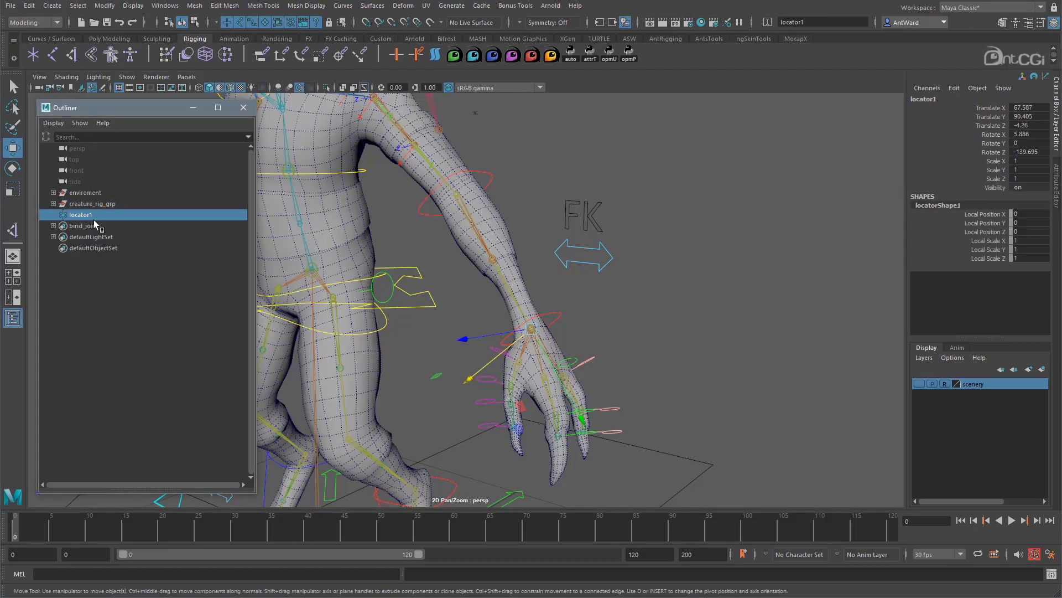
{"action": "left_click_drag", "start_coordinate": [469, 340], "coordinate": [520, 334]}
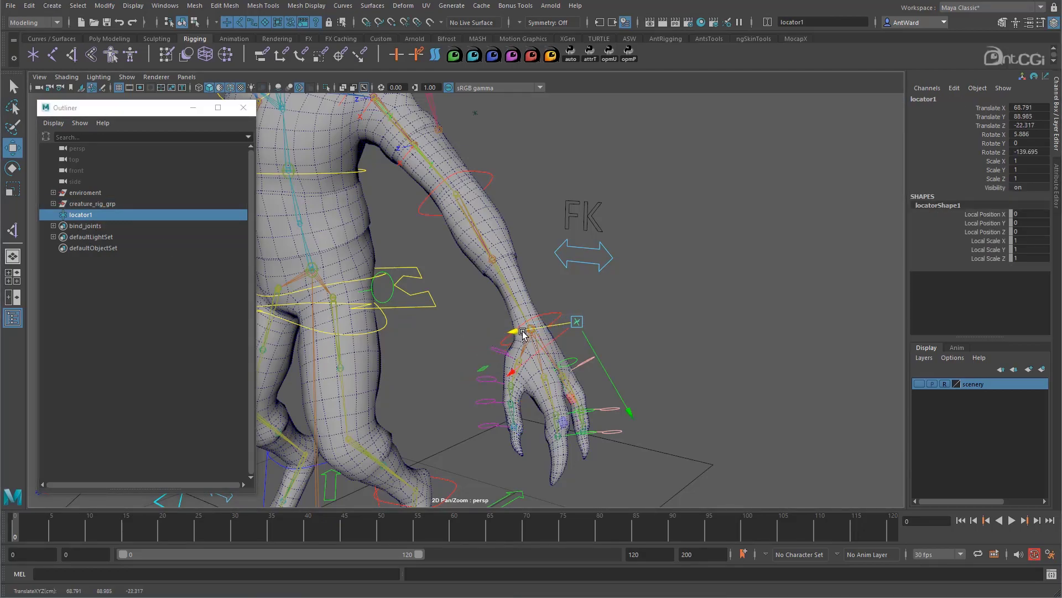
{"action": "double_click", "coordinate": [86, 216]}
{"action": "type", "text": "hand_aim_l"}
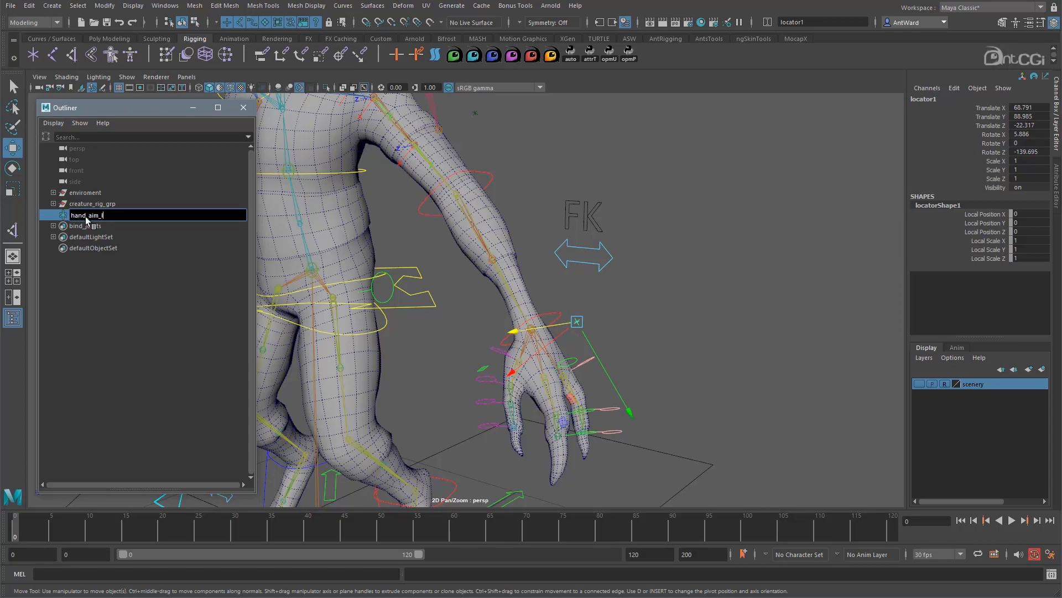
{"action": "key", "text": "Return"}
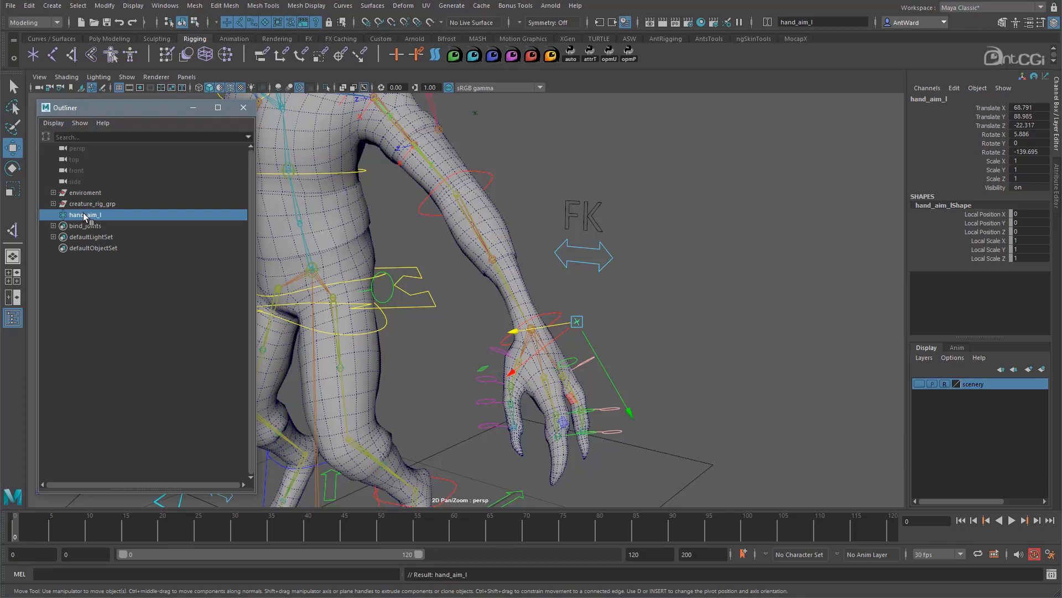
Step: Parent the hand_aim_l locator under the hand_l joint
{"action": "left_click", "coordinate": [474, 113]}
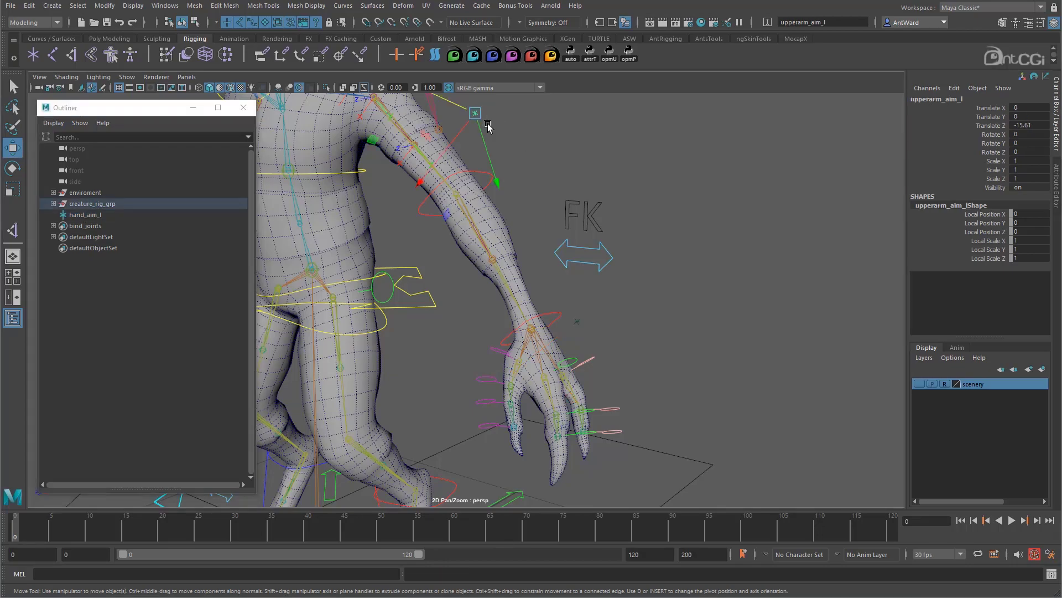
{"action": "left_click", "coordinate": [575, 317]}
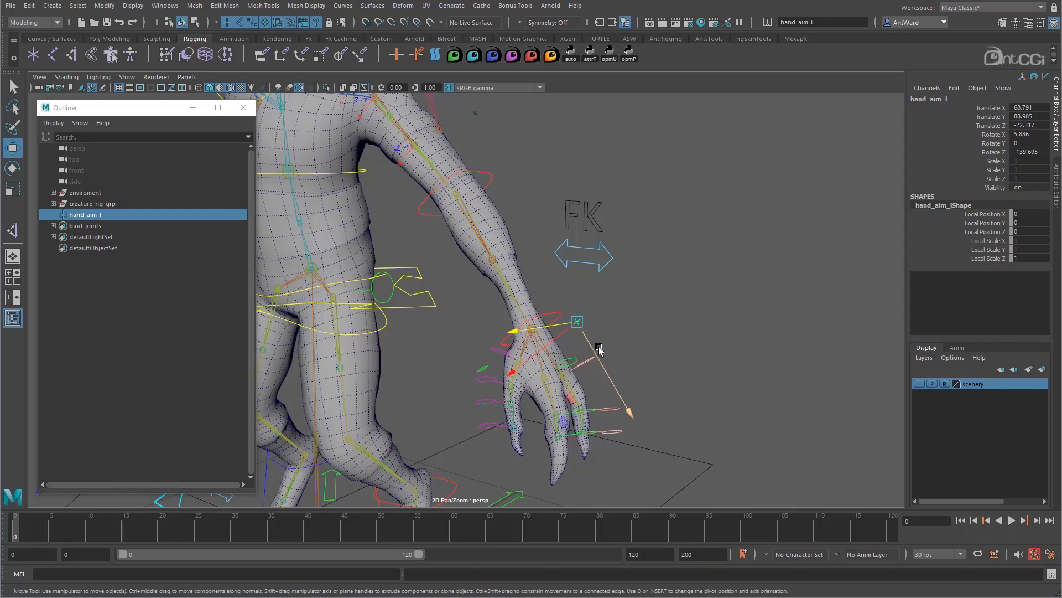
{"action": "scroll", "coordinate": [636, 326], "scroll_direction": "up", "scroll_amount": 5}
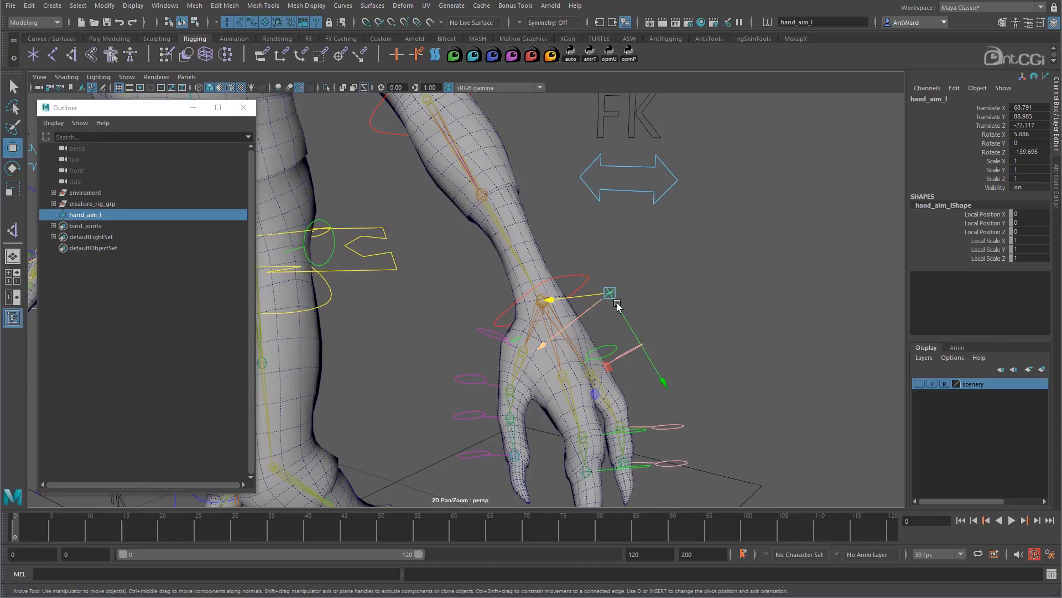
{"action": "key", "text": "p"}
{"action": "left_click", "coordinate": [572, 346], "text": "shift"}
{"action": "key", "text": "p"}
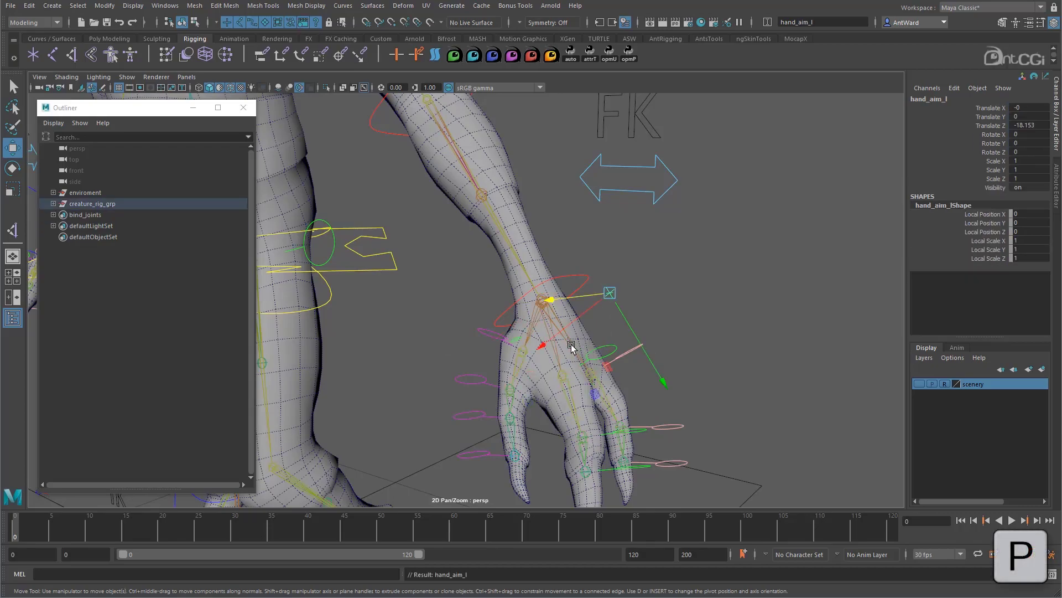
Step: Rotate hand_l_fk_ctrl to test how the hand_aim_l locator follows, undo the test rotations and clear the selection
{"action": "left_click", "coordinate": [575, 281]}
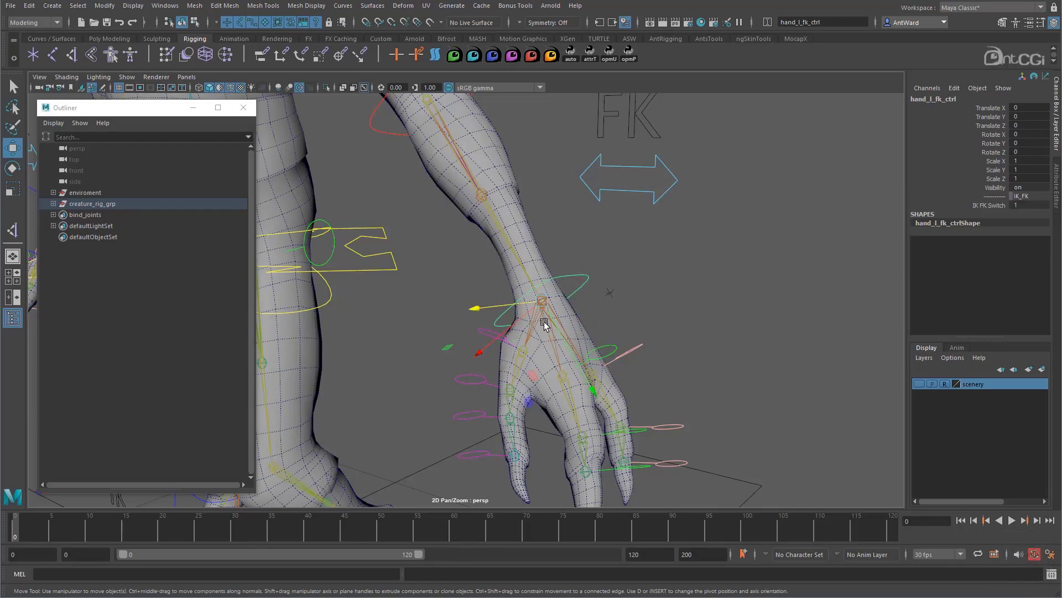
{"action": "key", "text": "e"}
{"action": "left_click_drag", "start_coordinate": [550, 284], "coordinate": [567, 371]}
{"action": "key", "text": "ctrl+z"}
{"action": "key", "text": "ctrl+z"}
{"action": "mouse_move", "coordinate": [629, 308]}
{"action": "left_mouse_down"}
{"action": "mouse_move", "coordinate": [629, 360]}
{"action": "mouse_move", "coordinate": [622, 289]}
{"action": "mouse_move", "coordinate": [614, 381]}
{"action": "mouse_move", "coordinate": [614, 302]}
{"action": "left_mouse_up"}
{"action": "key", "text": "ctrl+z"}
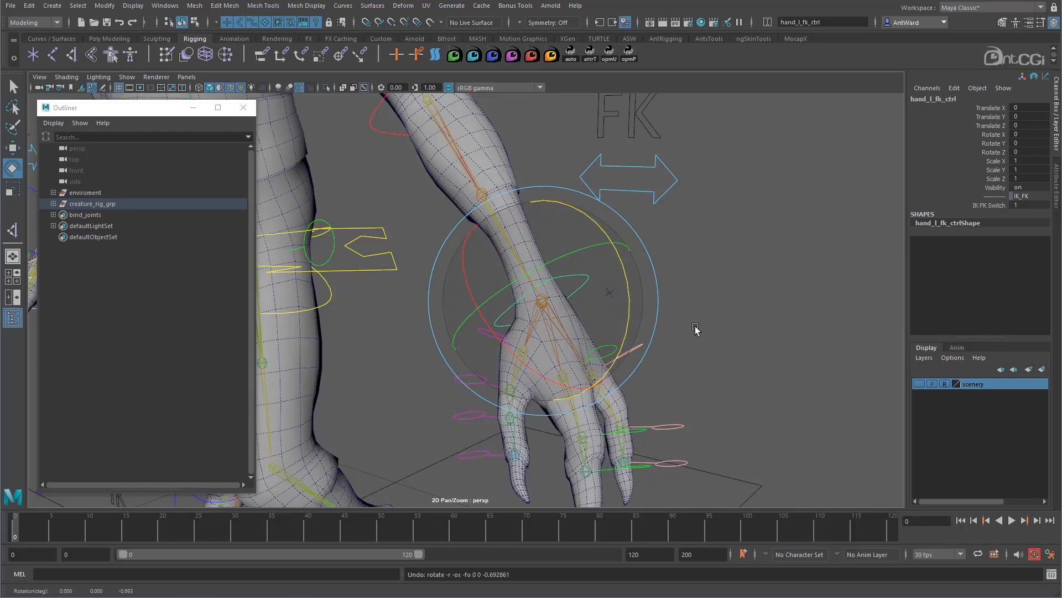
{"action": "right_click_drag", "start_coordinate": [695, 327], "coordinate": [622, 323], "text": "alt"}
{"action": "middle_click_drag", "start_coordinate": [600, 319], "coordinate": [599, 322], "text": "alt"}
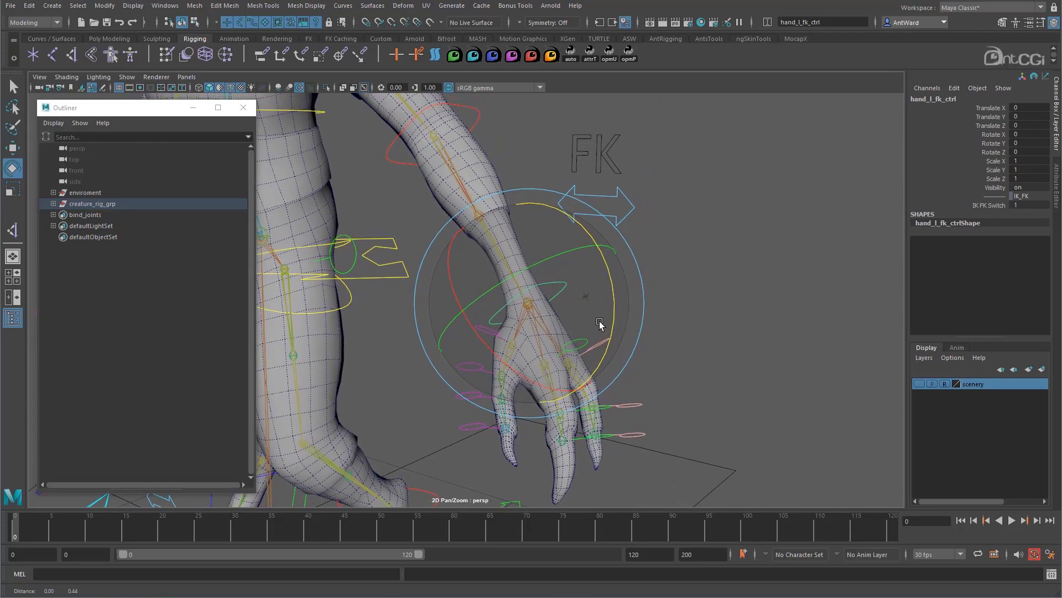
{"action": "left_click", "coordinate": [649, 350]}
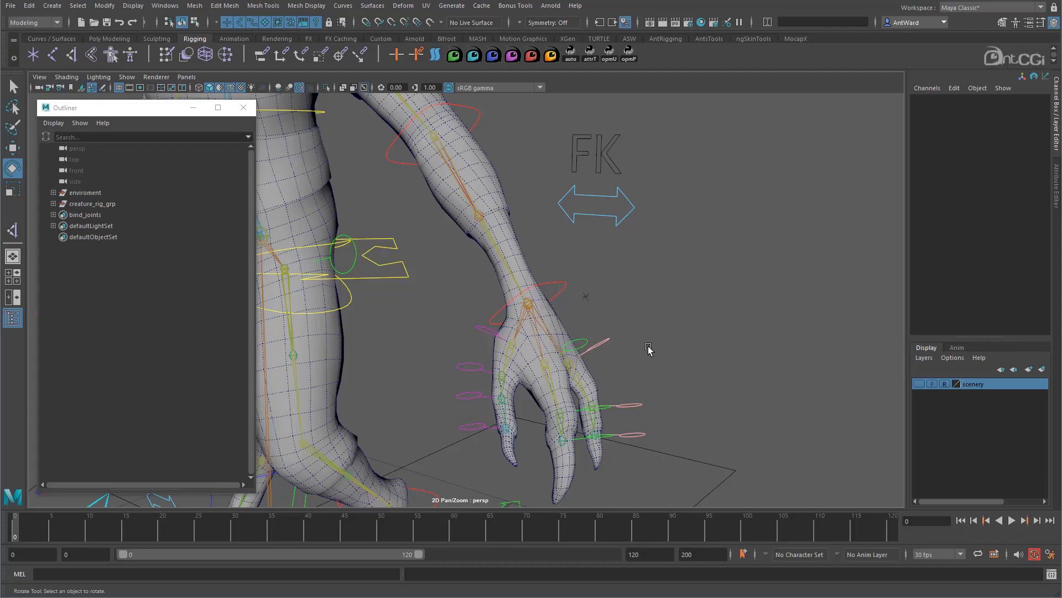
Step: Select the lowerarm_l joint and reveal it in the Outliner hierarchy
{"action": "left_click_drag", "start_coordinate": [505, 318], "coordinate": [496, 318], "text": "alt"}
{"action": "right_click_drag", "start_coordinate": [542, 314], "coordinate": [647, 308], "text": "alt"}
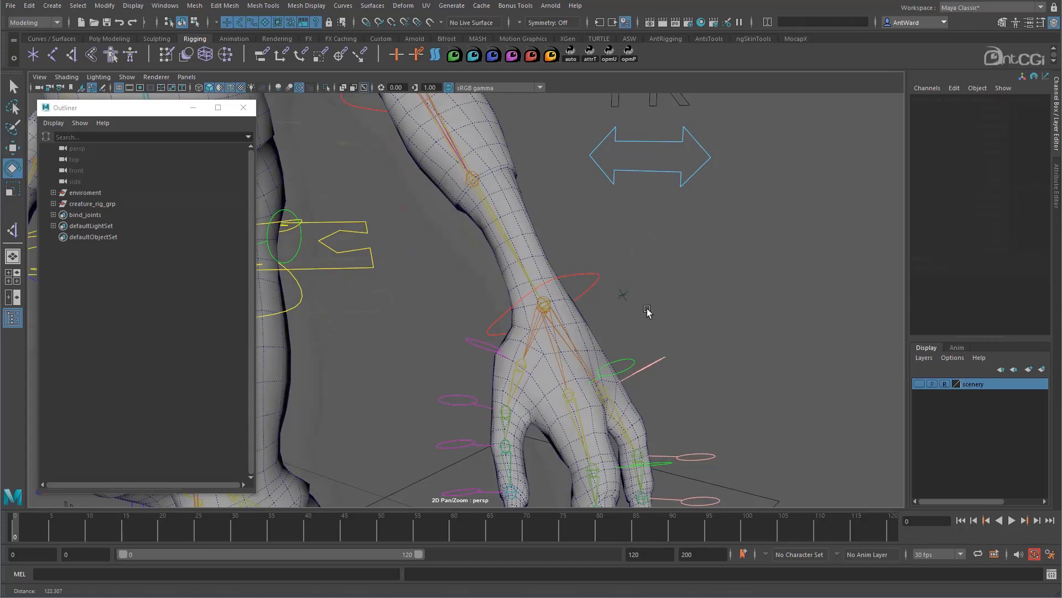
{"action": "right_click_drag", "start_coordinate": [647, 310], "coordinate": [493, 278], "text": "alt"}
{"action": "left_click", "coordinate": [437, 170]}
{"action": "key", "text": "w"}
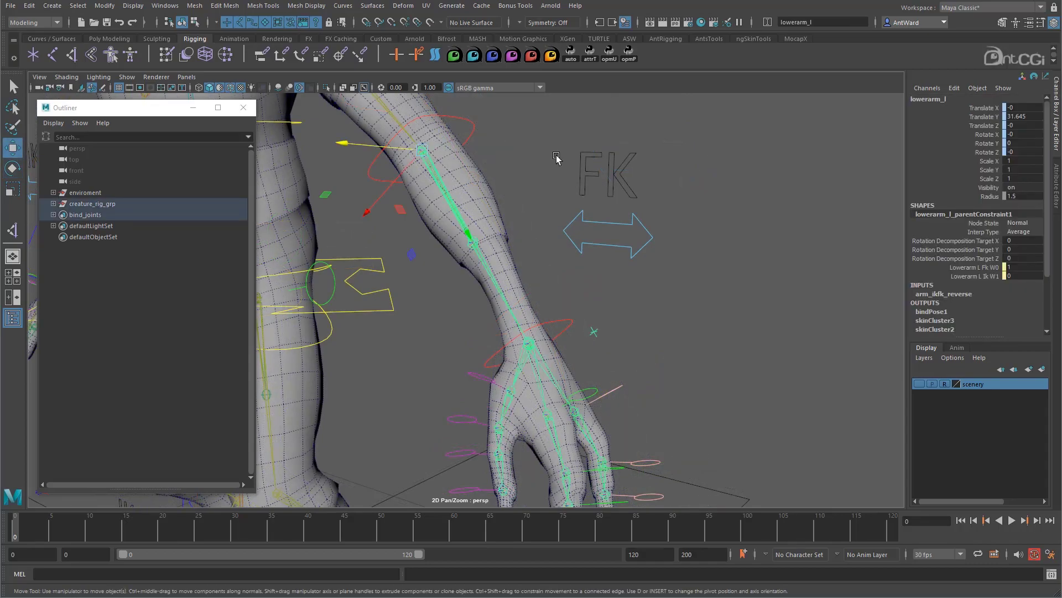
{"action": "right_click", "coordinate": [100, 317]}
{"action": "left_click", "coordinate": [138, 334]}
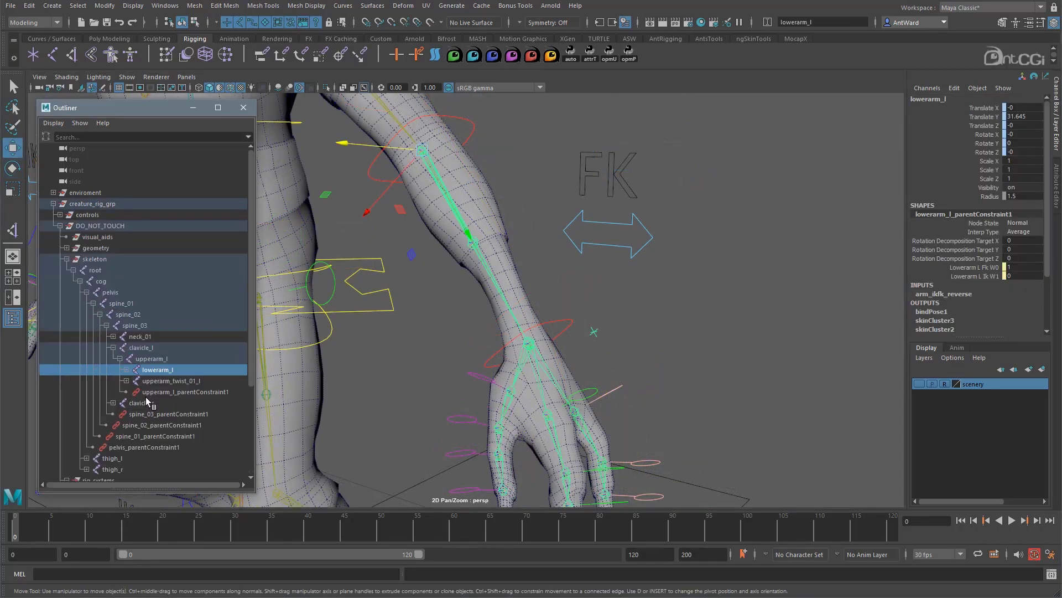
Step: Aim-constrain hand_twist_01_l to lowerarm_l with aim vector 0, -1, 0, up vector 0, 0, -1 and hand_aim_l as the world up object
{"action": "scroll", "coordinate": [548, 354], "scroll_direction": "up", "scroll_amount": 2}
{"action": "left_click", "coordinate": [545, 347], "text": "shift"}
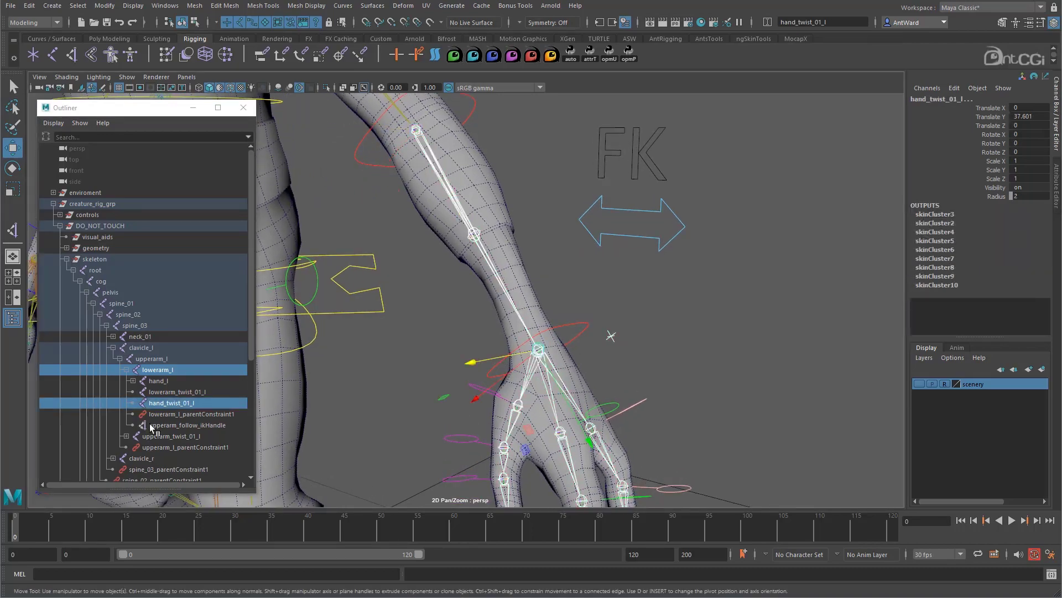
{"action": "middle_click_drag", "start_coordinate": [551, 291], "coordinate": [503, 277], "text": "alt"}
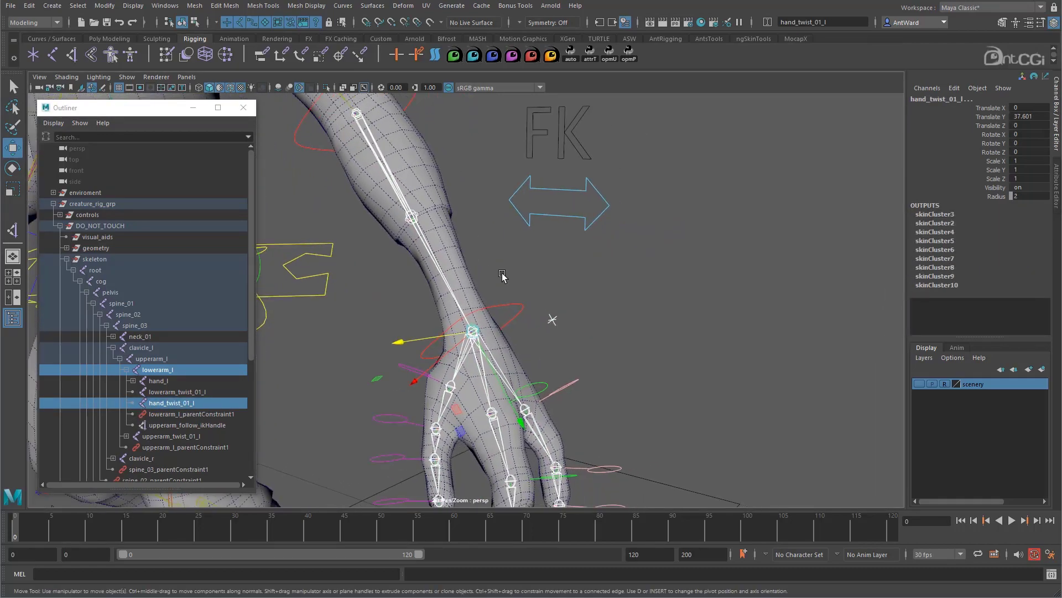
{"action": "key", "text": "space"}
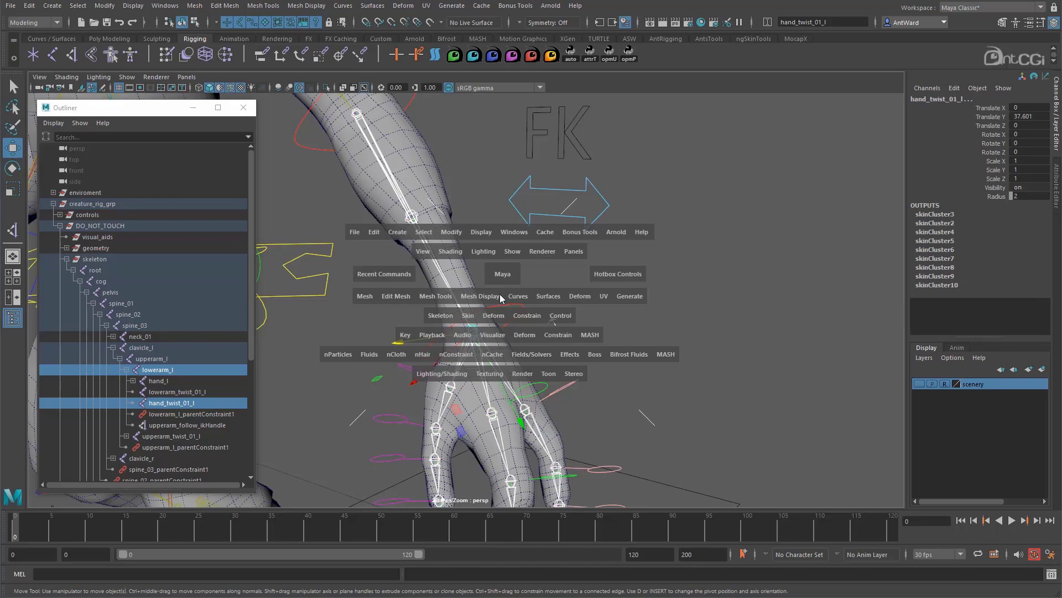
{"action": "left_click", "coordinate": [533, 317]}
{"action": "left_click", "coordinate": [631, 390]}
{"action": "left_click_drag", "start_coordinate": [721, 238], "coordinate": [662, 237]}
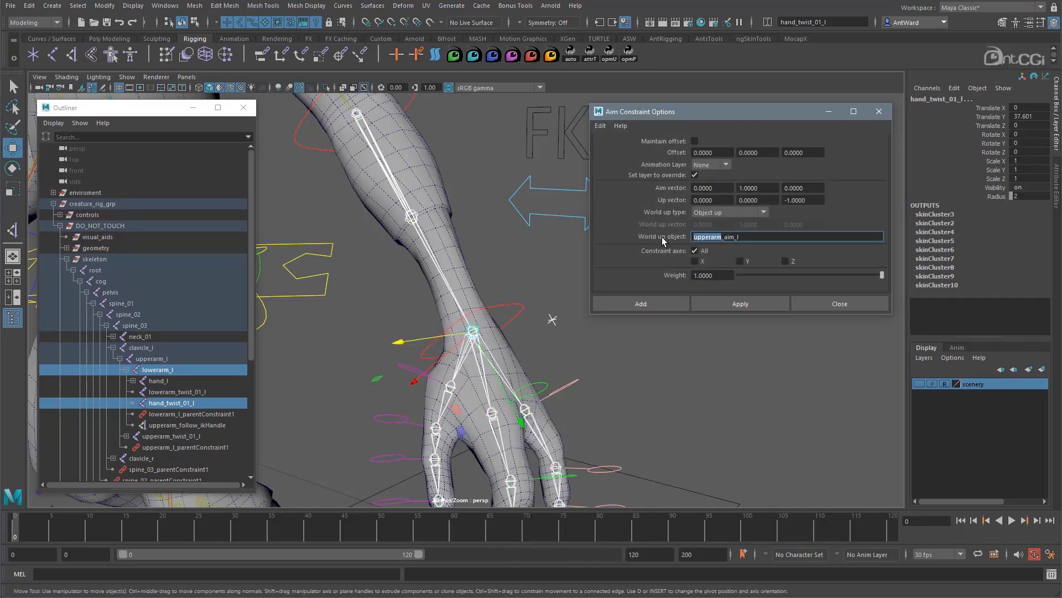
{"action": "type", "text": "hand"}
{"action": "left_click", "coordinate": [739, 187]}
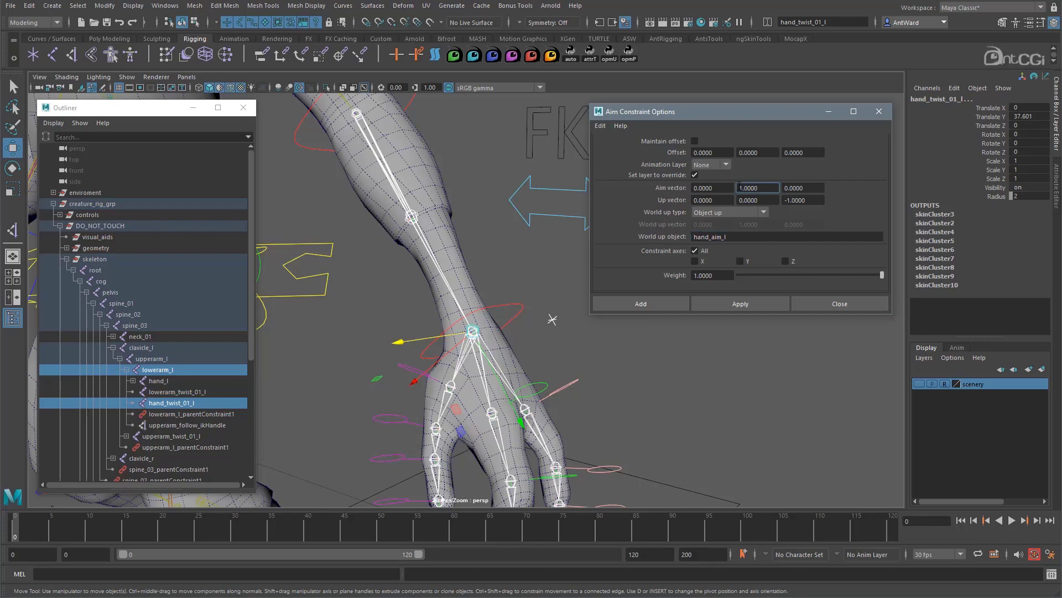
{"action": "key", "text": "Return"}
{"action": "left_click", "coordinate": [742, 304]}
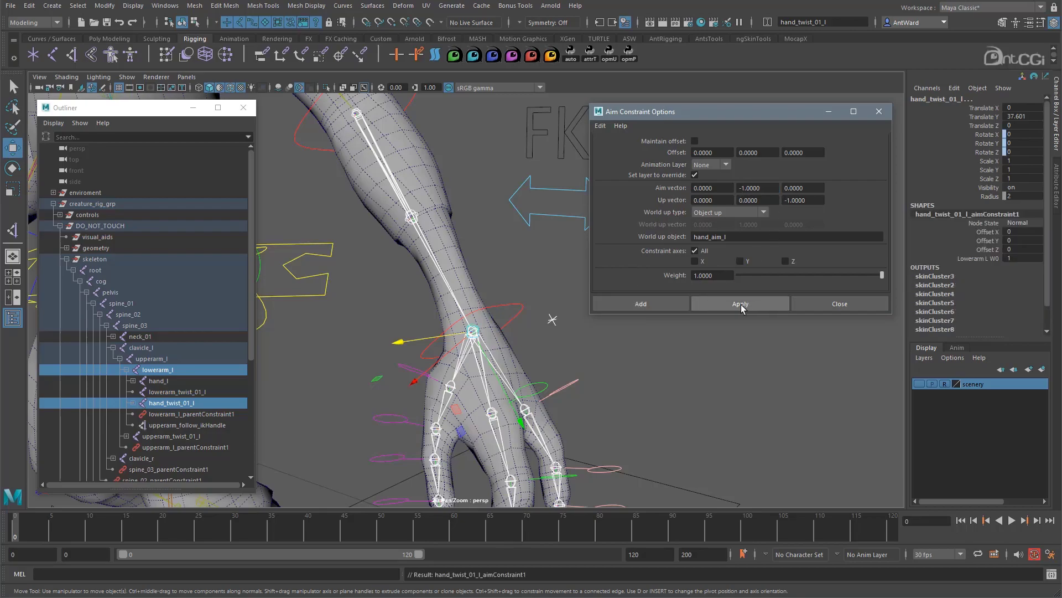
Step: Move the hand_aim_l locator to test the aim constraint on the wrist twist joint, and undo the move
{"action": "left_click", "coordinate": [552, 319]}
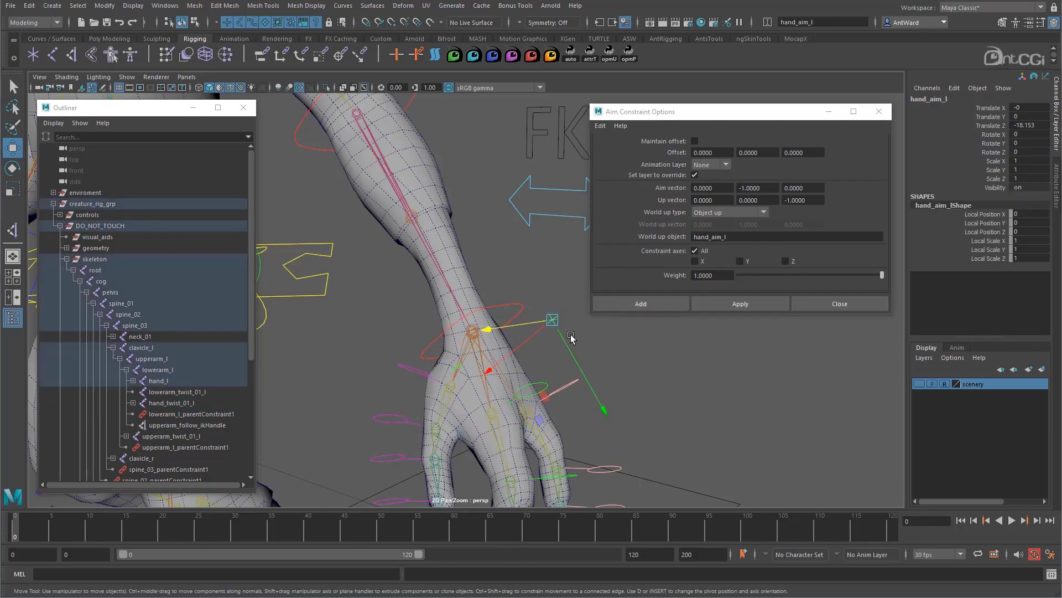
{"action": "left_click_drag", "start_coordinate": [530, 345], "coordinate": [504, 367]}
{"action": "key", "text": "ctrl+z"}
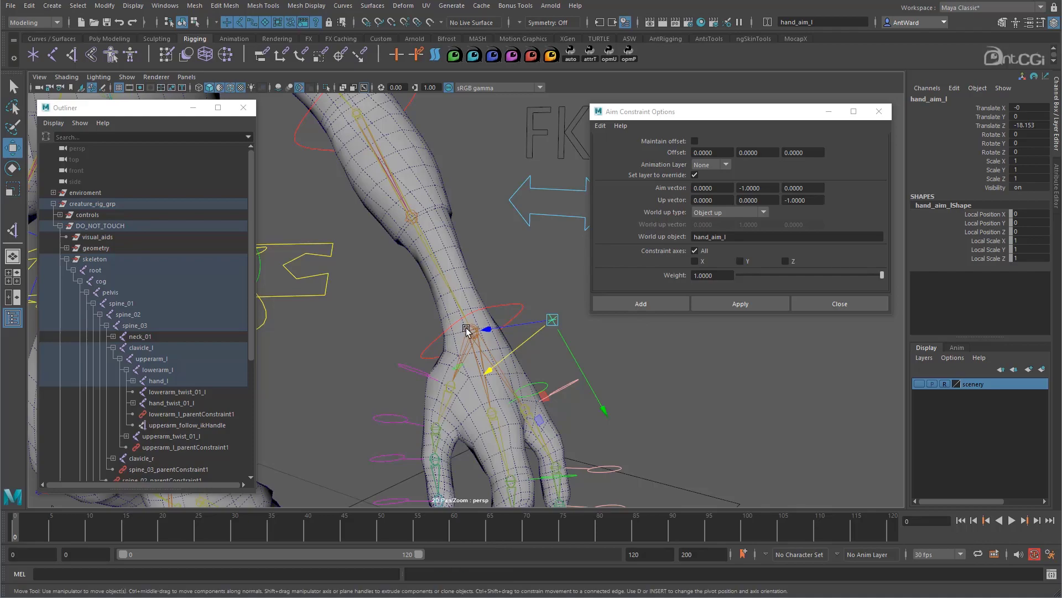
Step: Display the local rotation axes of the hand_twist_01_l and lowerarm_twist_01_l joints
{"action": "left_click", "coordinate": [467, 330]}
{"action": "left_click", "coordinate": [419, 215], "text": "shift"}
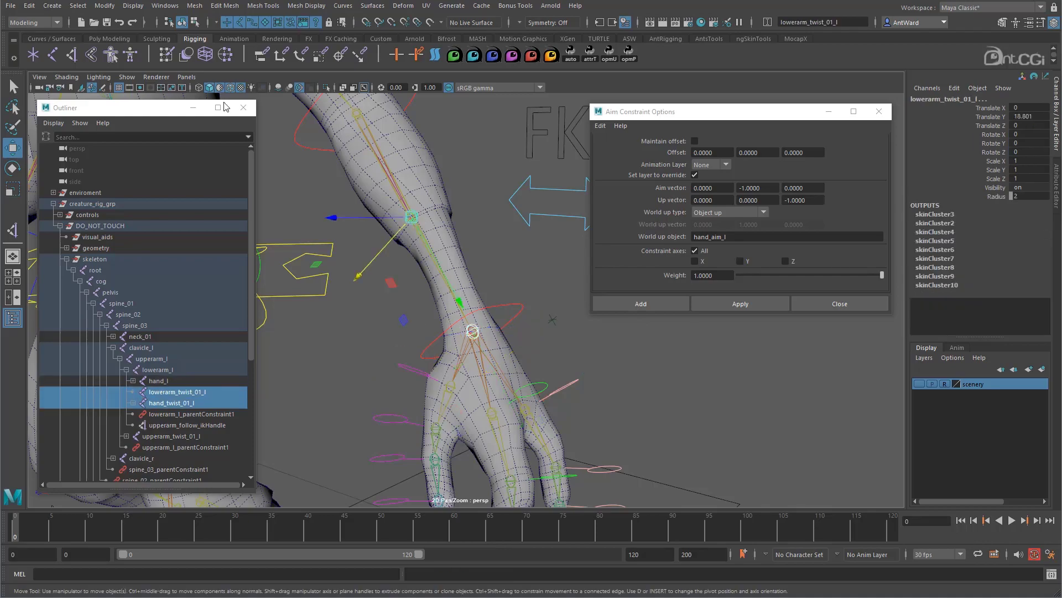
{"action": "left_click", "coordinate": [134, 7]}
{"action": "mouse_move", "coordinate": [181, 134]}
{"action": "left_click", "coordinate": [365, 134]}
Step: Test the wrist twist by moving hand_aim_l and rotating hand_l_fk_ctrl, and undo each test
{"action": "left_click", "coordinate": [550, 319]}
{"action": "mouse_move", "coordinate": [531, 341]}
{"action": "left_mouse_down"}
{"action": "mouse_move", "coordinate": [588, 290]}
{"action": "mouse_move", "coordinate": [526, 346]}
{"action": "left_mouse_up"}
{"action": "key", "text": "ctrl+z"}
{"action": "left_click", "coordinate": [509, 310]}
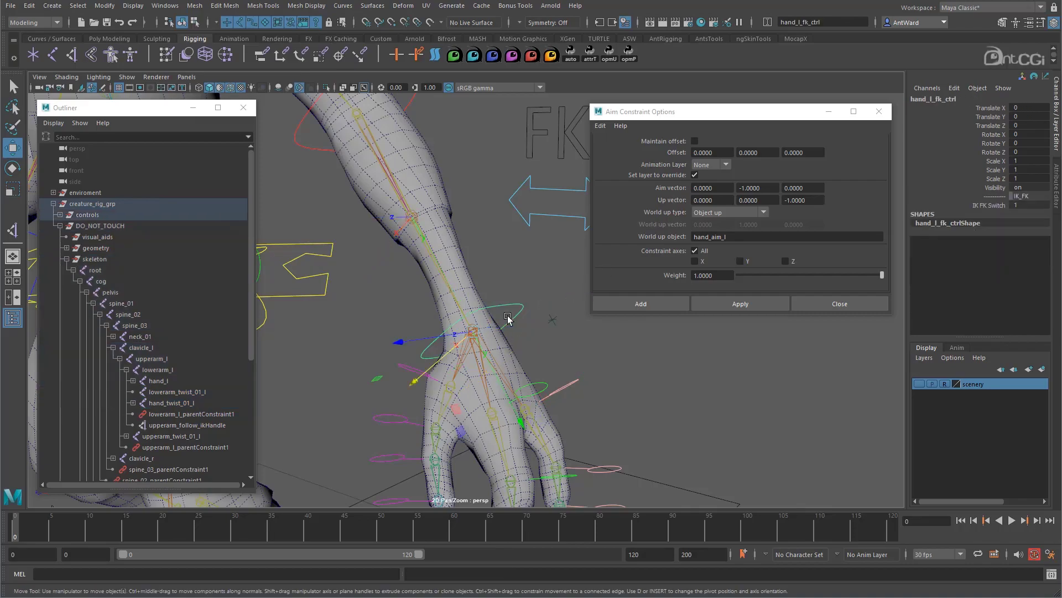
{"action": "key", "text": "e"}
{"action": "left_click_drag", "start_coordinate": [467, 419], "coordinate": [485, 404]}
{"action": "key", "text": "ctrl+z"}
{"action": "left_click_drag", "start_coordinate": [557, 362], "coordinate": [474, 304]}
{"action": "key", "text": "ctrl+z"}
{"action": "key", "text": "ctrl+z"}
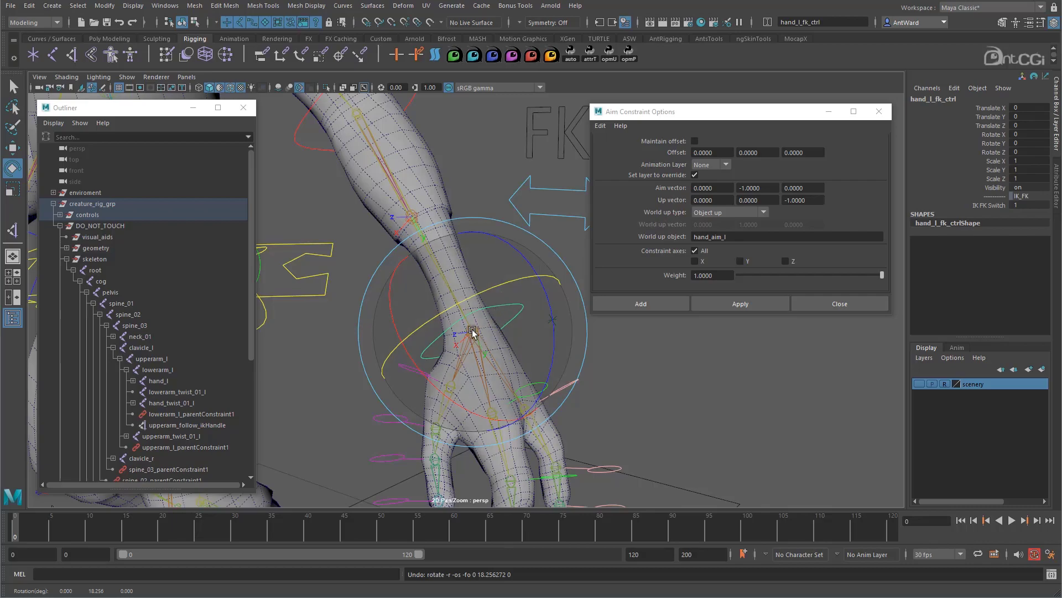
Step: Close the aim constraint options and clear the selection
{"action": "right_click_drag", "start_coordinate": [716, 399], "coordinate": [697, 390], "text": "alt"}
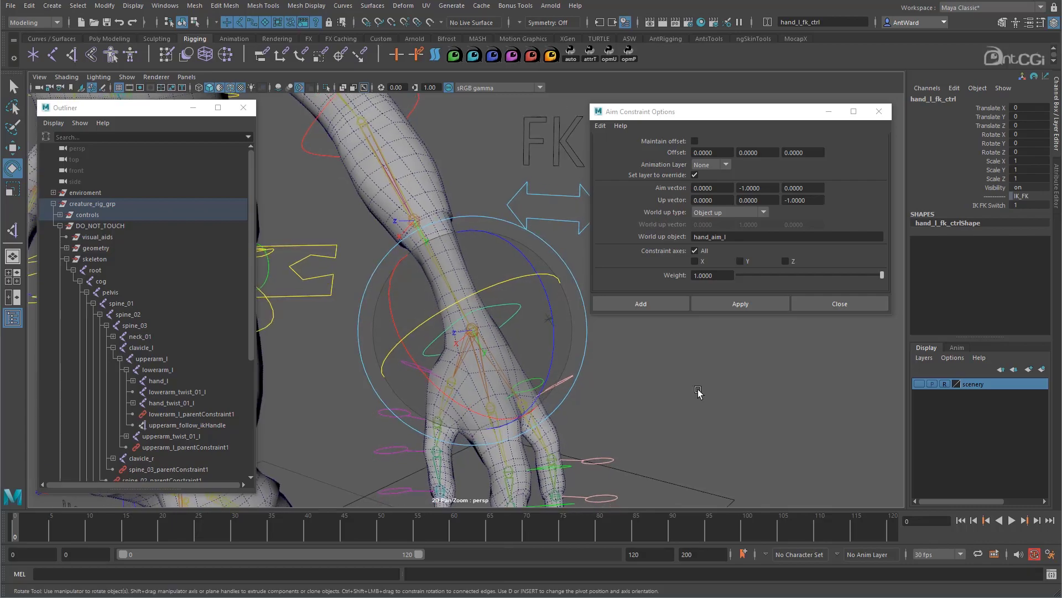
{"action": "left_click", "coordinate": [839, 303]}
{"action": "key", "text": "ctrl+z"}
{"action": "right_click_drag", "start_coordinate": [724, 342], "coordinate": [664, 296], "text": "alt"}
{"action": "left_click", "coordinate": [657, 271]}
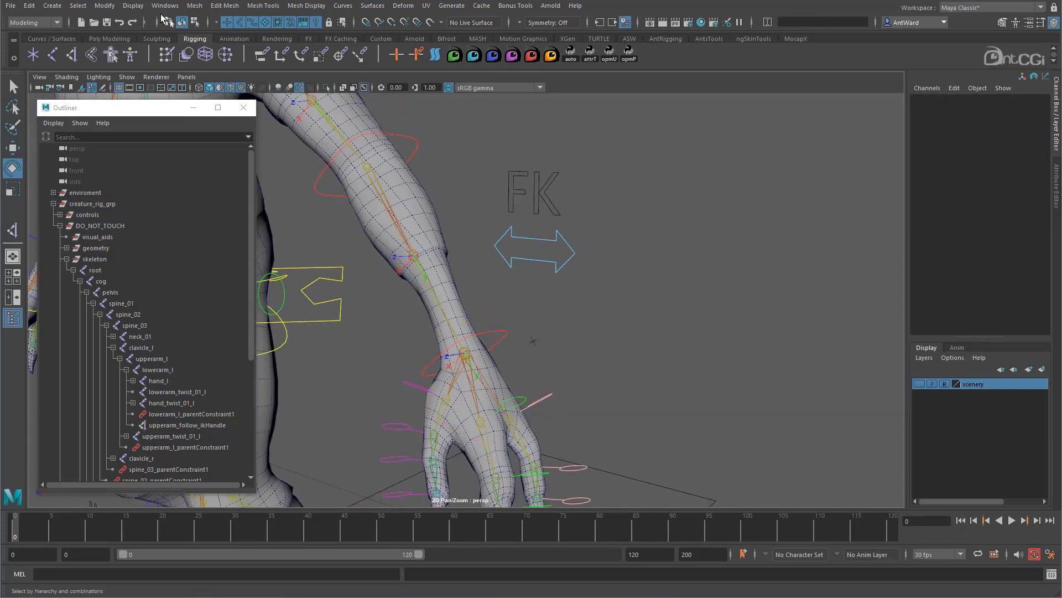
Step: Open the Node Editor and expand the Input 1 and Input 2 attributes of the arm_twist_multi node
{"action": "left_click", "coordinate": [165, 6]}
{"action": "left_click", "coordinate": [200, 150]}
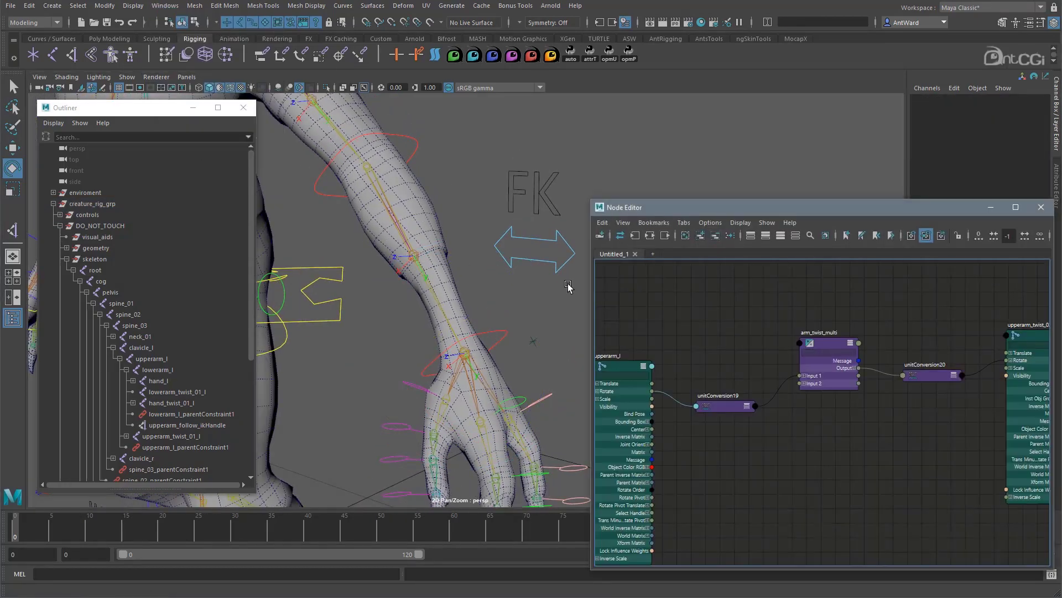
{"action": "left_click", "coordinate": [831, 345]}
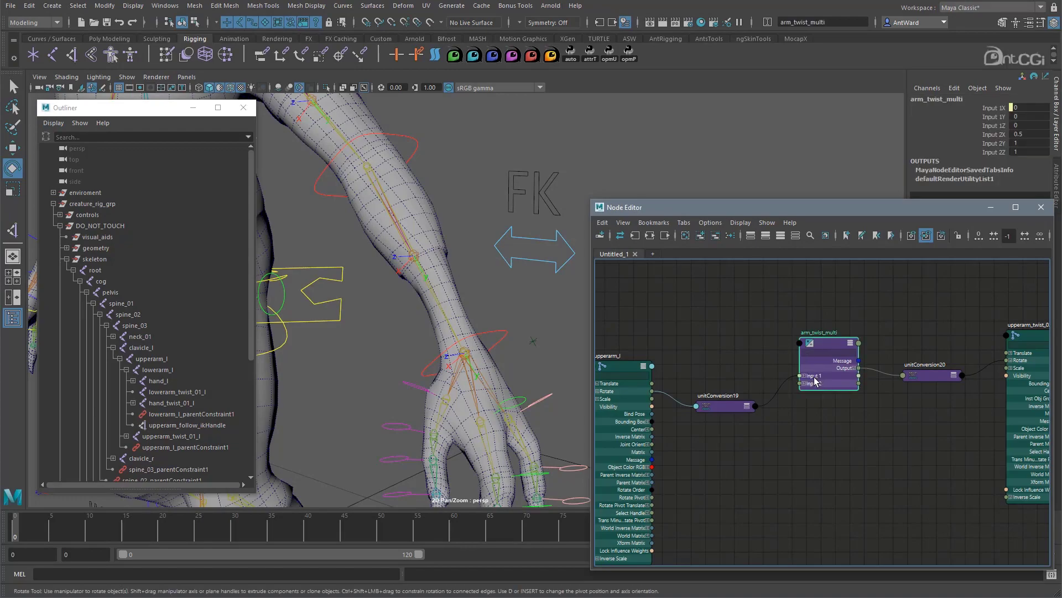
{"action": "left_click", "coordinate": [805, 383]}
{"action": "left_click", "coordinate": [805, 376]}
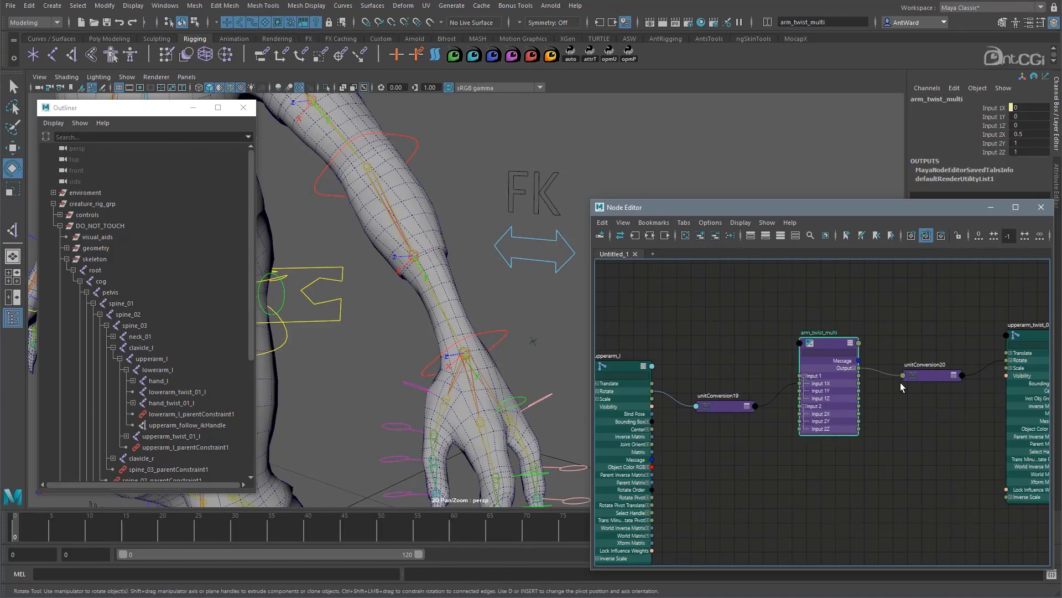
Step: Remove the upperarm_l, upperarm_twist_02_l and unit conversion nodes from the graph, keeping only arm_twist_multi
{"action": "scroll", "coordinate": [940, 476], "scroll_direction": "down", "scroll_amount": 2}
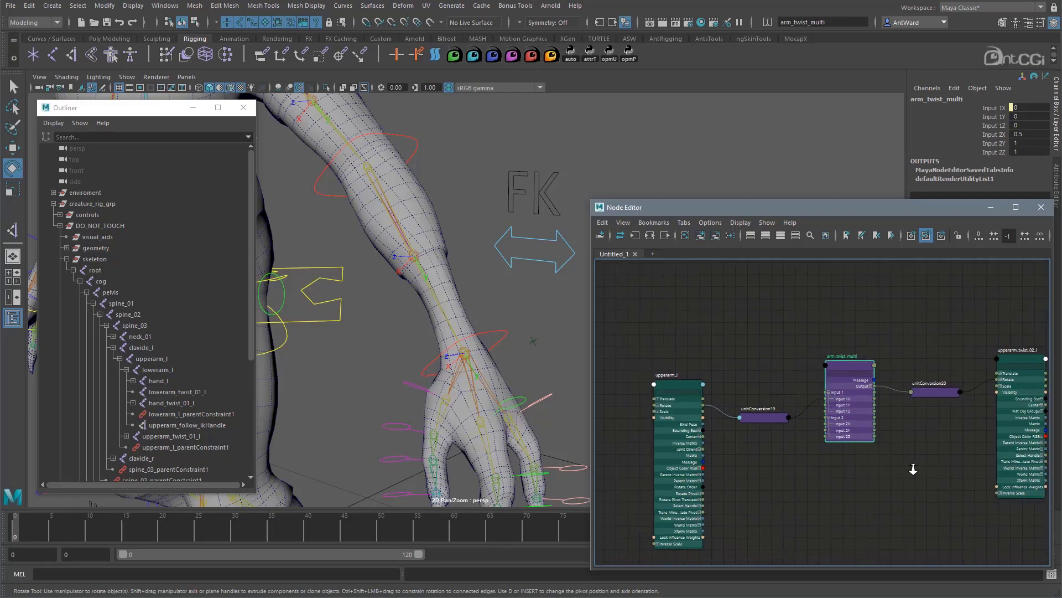
{"action": "middle_click_drag", "start_coordinate": [849, 422], "coordinate": [849, 382], "text": "alt"}
{"action": "left_click_drag", "start_coordinate": [667, 292], "coordinate": [782, 405]}
{"action": "left_click_drag", "start_coordinate": [932, 293], "coordinate": [1001, 366], "text": "shift"}
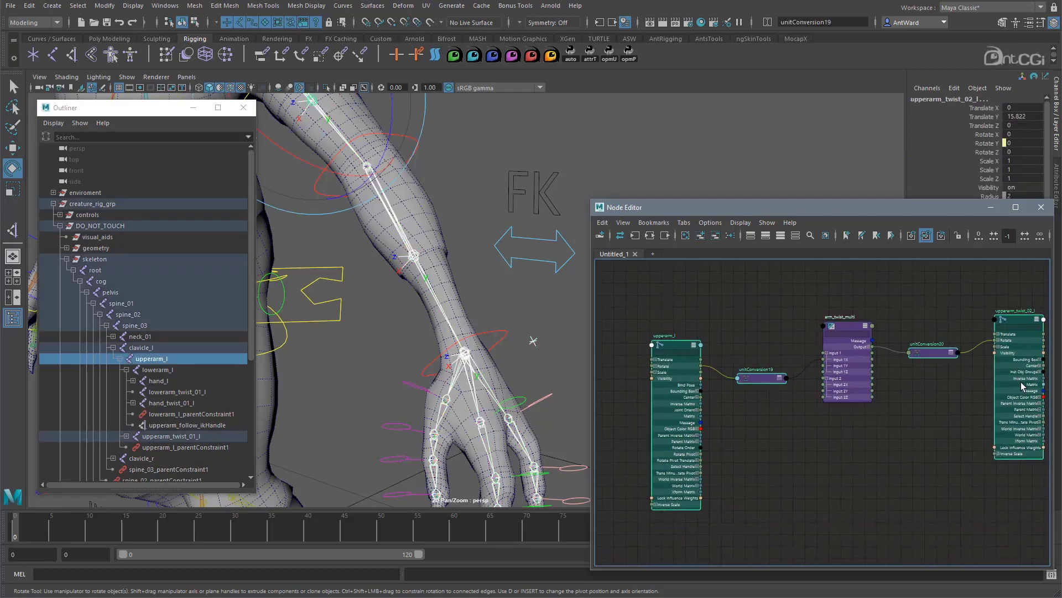
{"action": "left_click", "coordinate": [716, 236]}
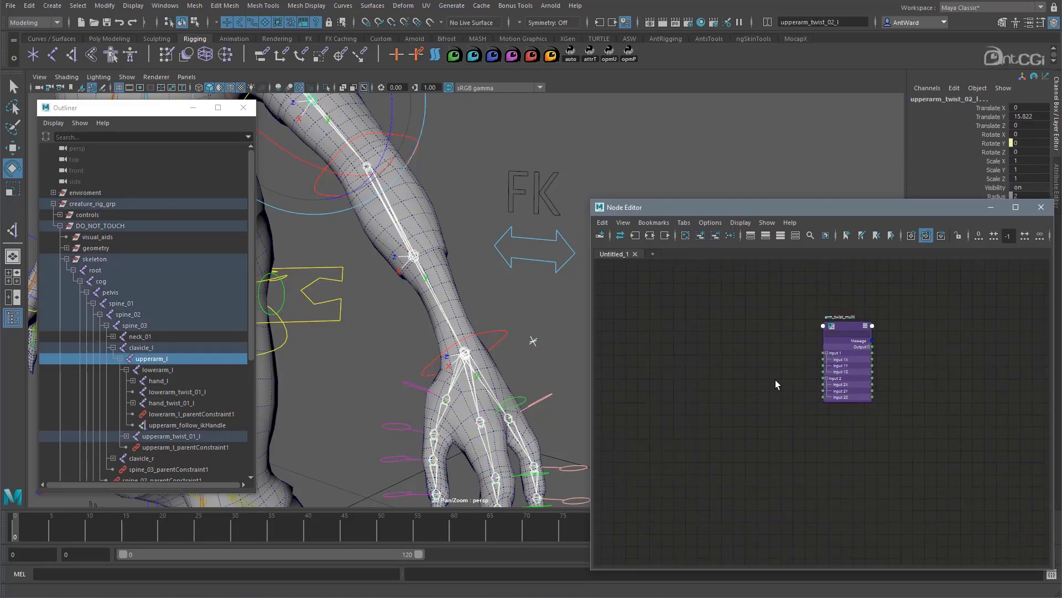
Step: Add hand_twist_01_l and lowerarm_twist_01_l to the node graph and arrange them on either side of arm_twist_multi
{"action": "left_click", "coordinate": [467, 350]}
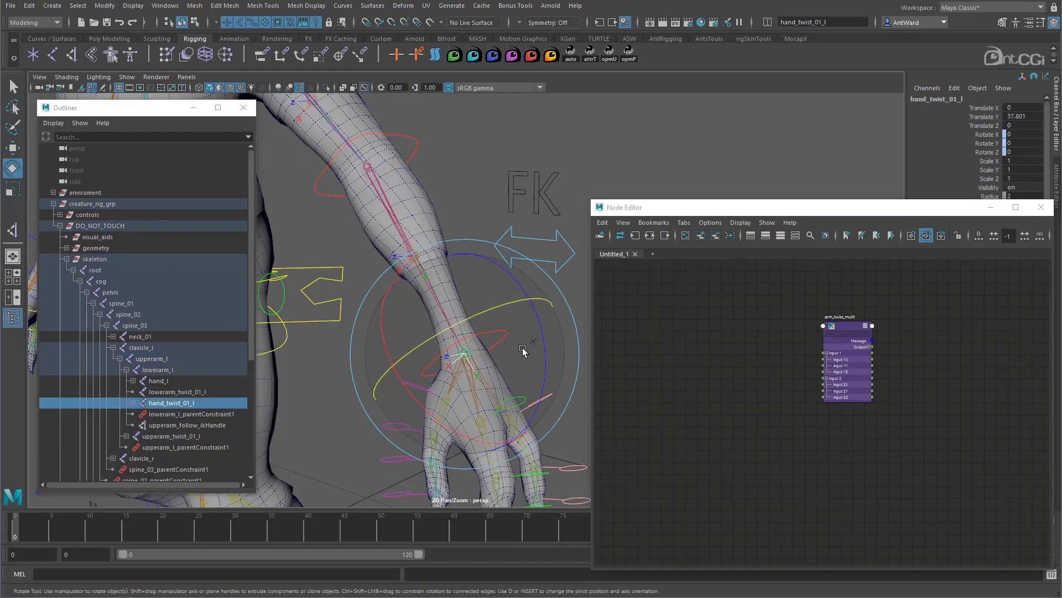
{"action": "left_click", "coordinate": [699, 237]}
{"action": "left_click", "coordinate": [418, 252]}
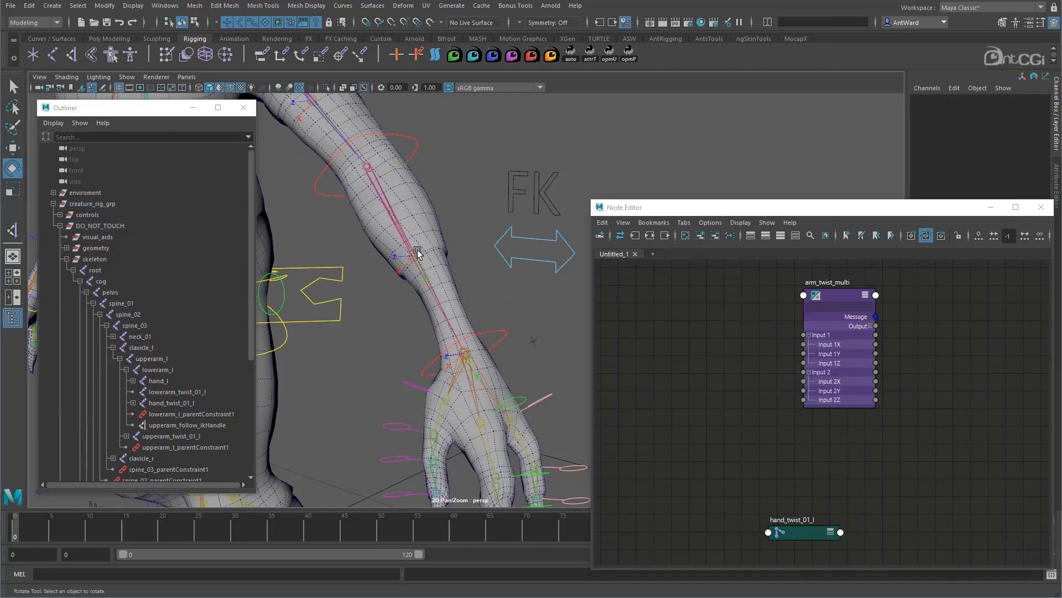
{"action": "left_click", "coordinate": [417, 253]}
{"action": "left_click", "coordinate": [700, 236]}
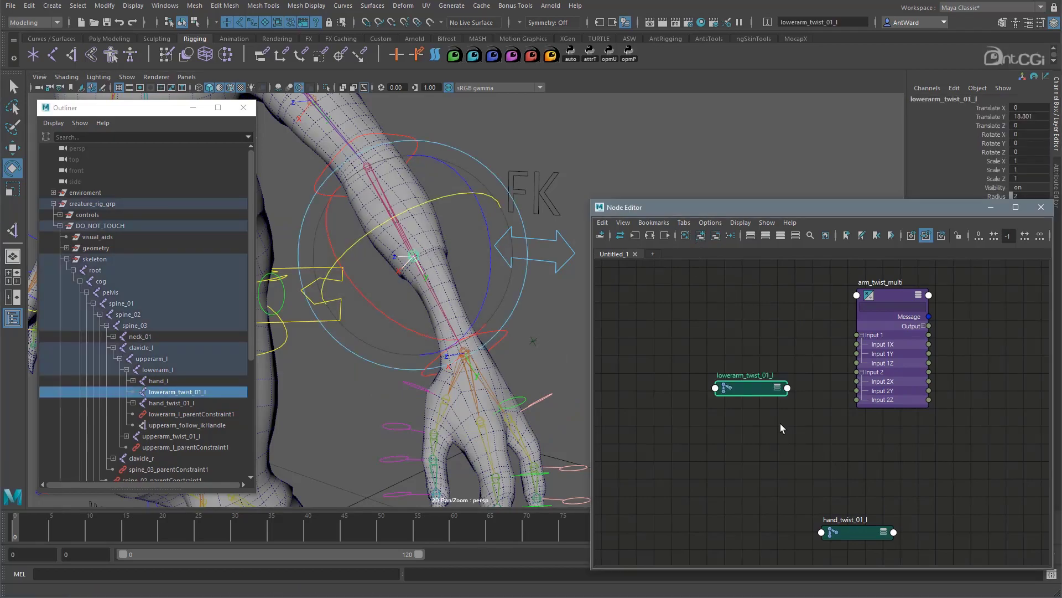
{"action": "left_click_drag", "start_coordinate": [753, 389], "coordinate": [1016, 361]}
{"action": "left_click_drag", "start_coordinate": [858, 533], "coordinate": [771, 361]}
{"action": "middle_click_drag", "start_coordinate": [882, 364], "coordinate": [787, 390]}
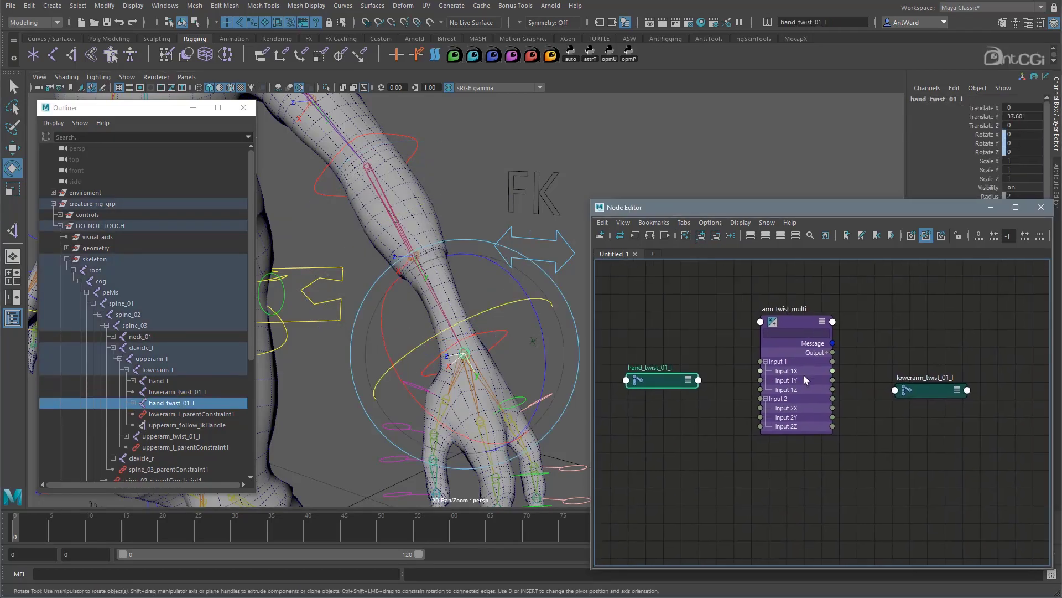
Step: Show the full attributes of both joint nodes and connect hand_twist_01_l Rotate Y to arm_twist_multi Input 1Y
{"action": "key", "text": "3"}
{"action": "left_click", "coordinate": [919, 391]}
{"action": "key", "text": "3"}
{"action": "left_click_drag", "start_coordinate": [798, 321], "coordinate": [801, 373]}
{"action": "middle_click_drag", "start_coordinate": [801, 373], "coordinate": [801, 312], "text": "alt"}
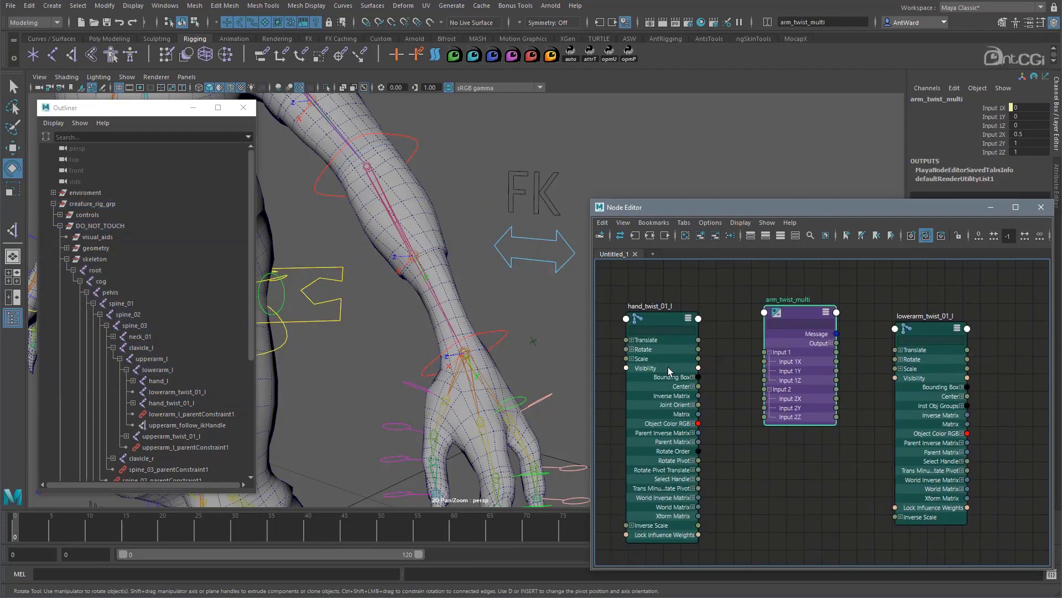
{"action": "left_click", "coordinate": [632, 349]}
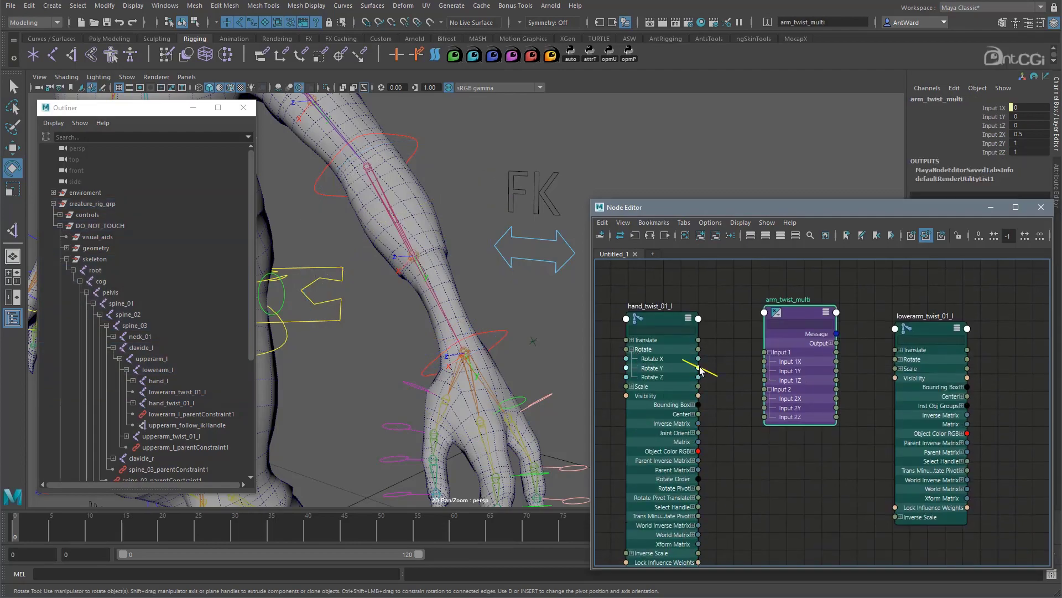
{"action": "left_click_drag", "start_coordinate": [702, 371], "coordinate": [769, 367]}
Step: Connect arm_twist_multi Output Y to lowerarm_twist_01_l Rotate Y, spacing out the nodes in the graph
{"action": "left_click_drag", "start_coordinate": [877, 313], "coordinate": [947, 311]}
{"action": "left_click_drag", "start_coordinate": [788, 314], "coordinate": [839, 314]}
{"action": "left_click", "coordinate": [866, 340]}
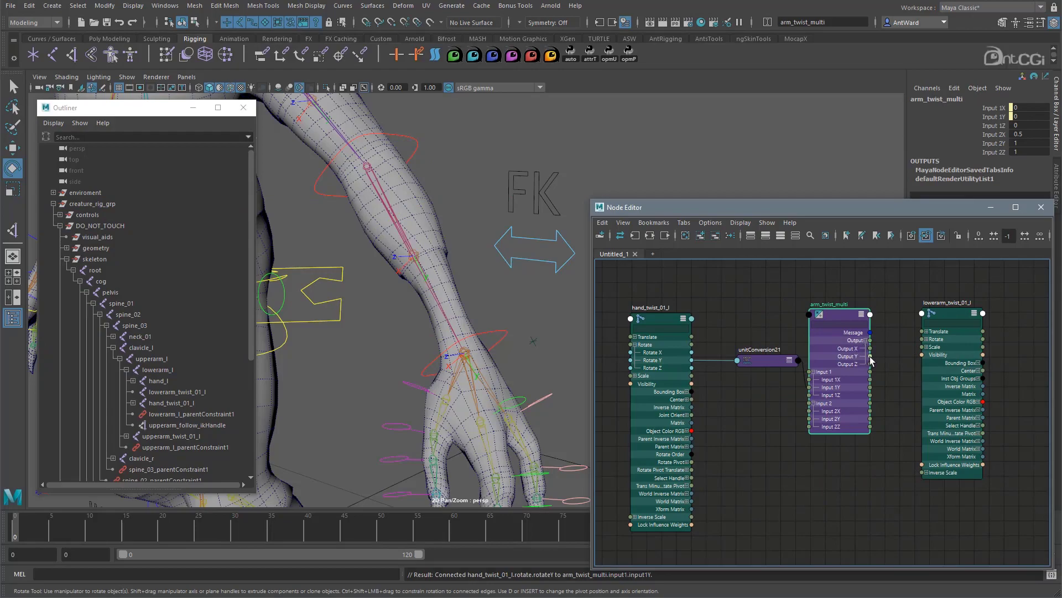
{"action": "left_click", "coordinate": [926, 339]}
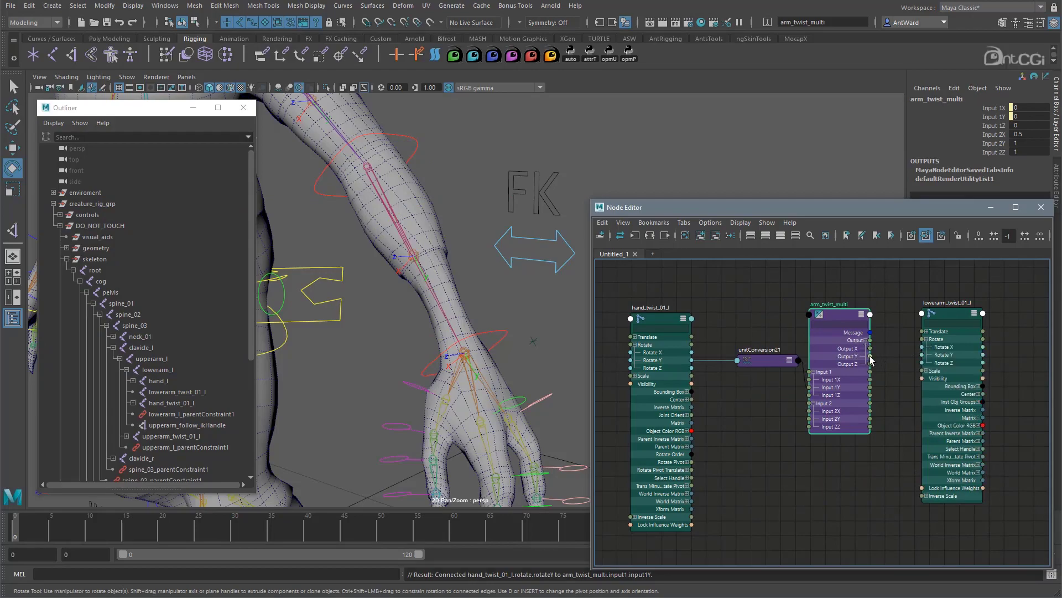
{"action": "left_click_drag", "start_coordinate": [903, 360], "coordinate": [921, 355]}
{"action": "left_click_drag", "start_coordinate": [592, 374], "coordinate": [519, 374]}
{"action": "scroll", "coordinate": [785, 441], "scroll_direction": "down", "scroll_amount": 1}
{"action": "middle_click_drag", "start_coordinate": [769, 437], "coordinate": [801, 449], "text": "alt"}
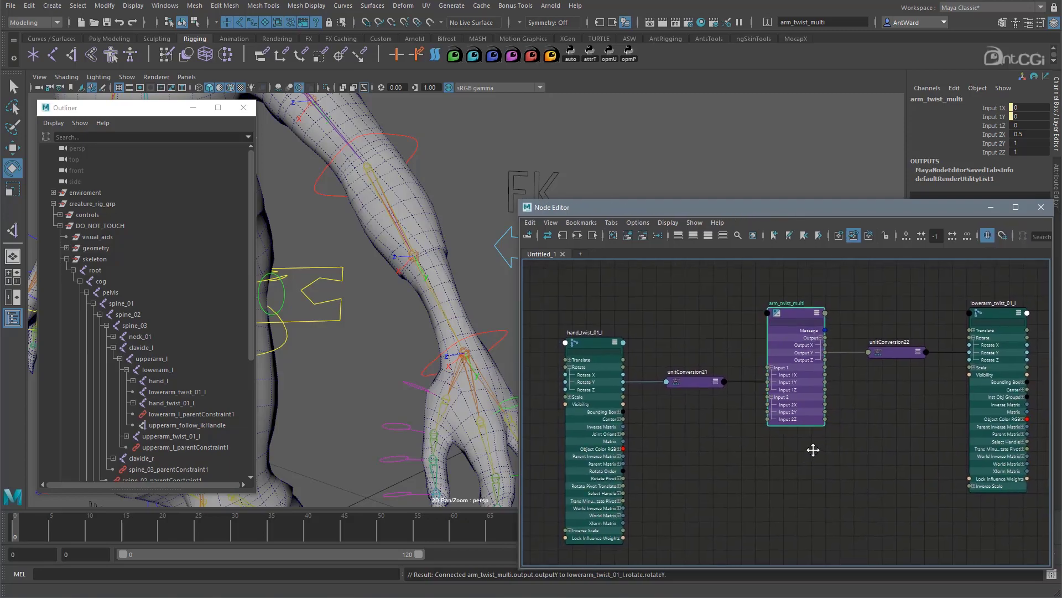
Step: Test the forearm twist by rotating hand_l_fk_ctrl about 37.6 in Y, undo it, and rotate it again to about 39.8
{"action": "left_click", "coordinate": [510, 330]}
{"action": "left_click_drag", "start_coordinate": [486, 310], "coordinate": [408, 328]}
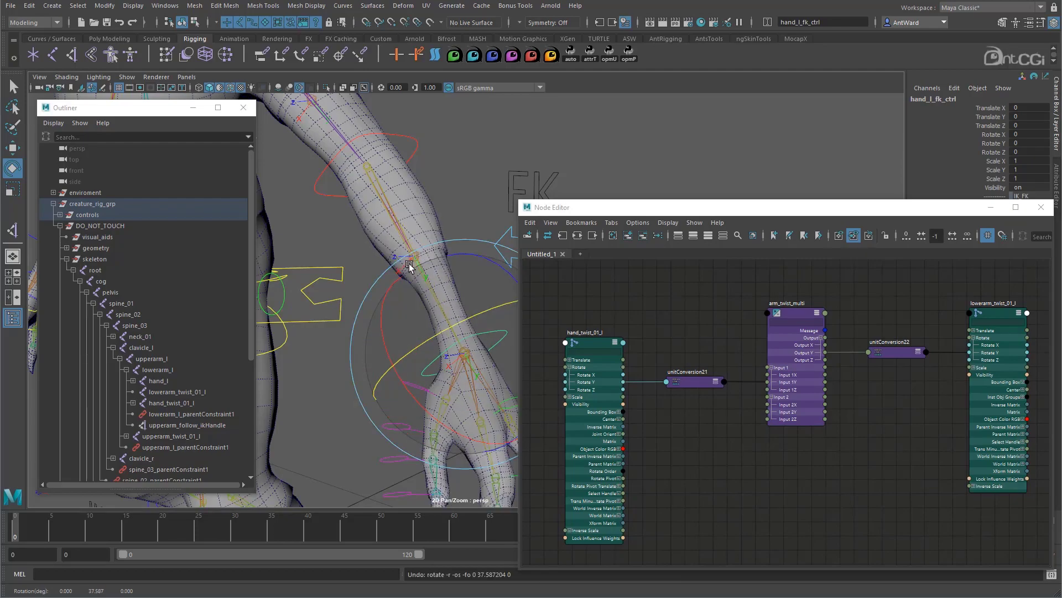
{"action": "mouse_move", "coordinate": [501, 306]}
{"action": "left_mouse_down"}
{"action": "mouse_move", "coordinate": [436, 330]}
{"action": "mouse_move", "coordinate": [475, 313]}
{"action": "left_mouse_up"}
Step: Set Input 2Y of the arm_twist_multi node to 0.5
{"action": "left_click", "coordinate": [795, 312]}
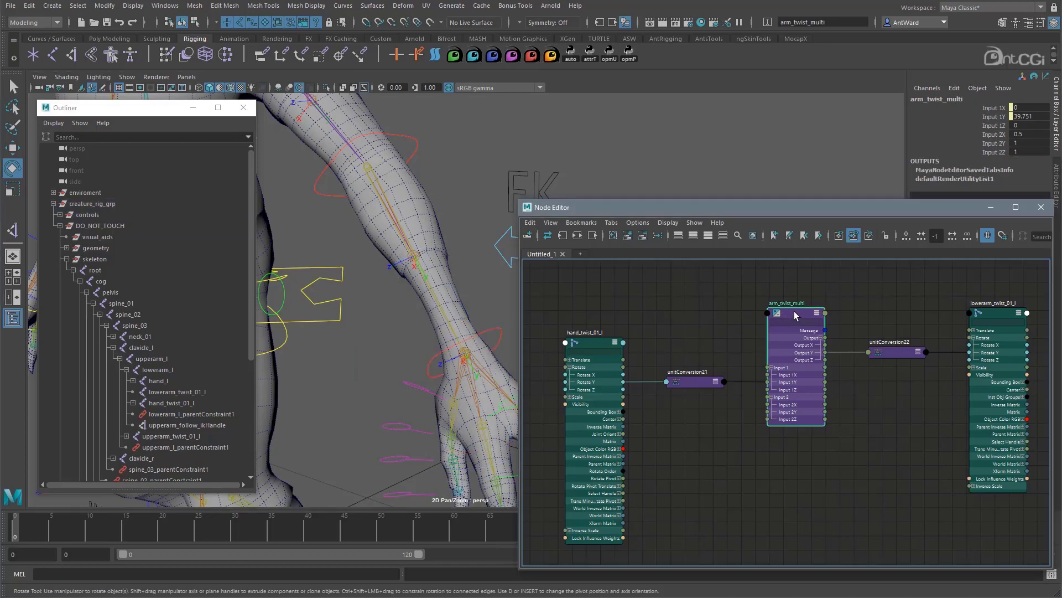
{"action": "double_click", "coordinate": [1025, 142]}
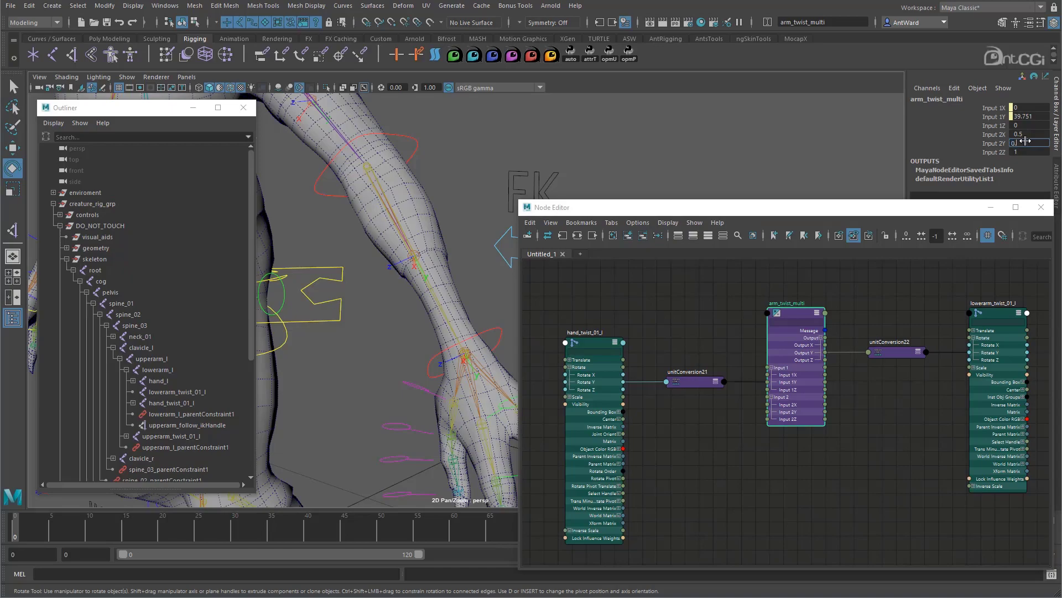
{"action": "key", "text": "Return"}
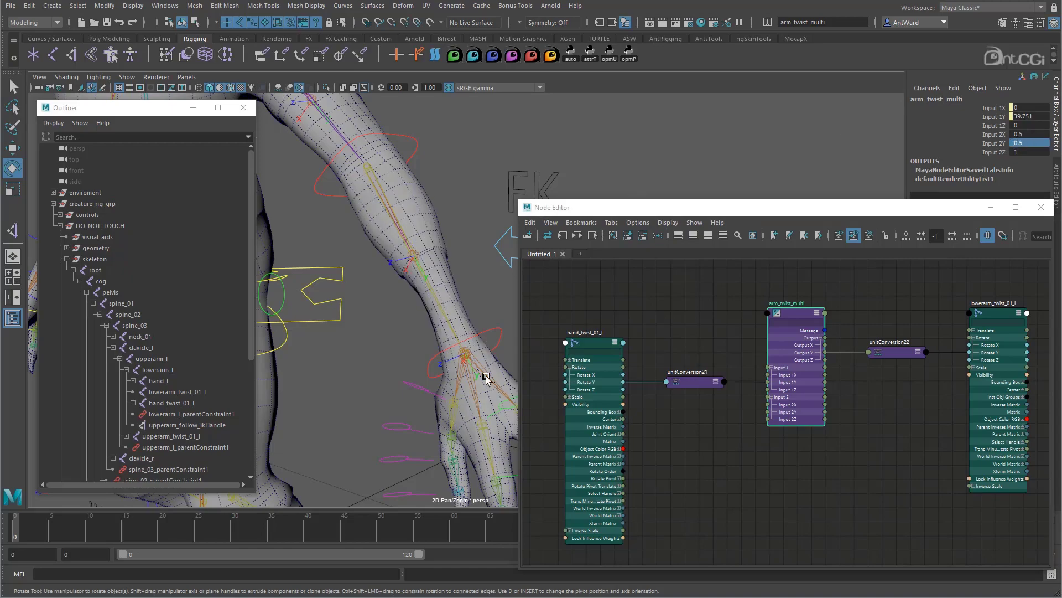
Step: Rotate hand_l_fk_ctrl to about 46.4 in Y to check the halved forearm twist
{"action": "left_click", "coordinate": [432, 354]}
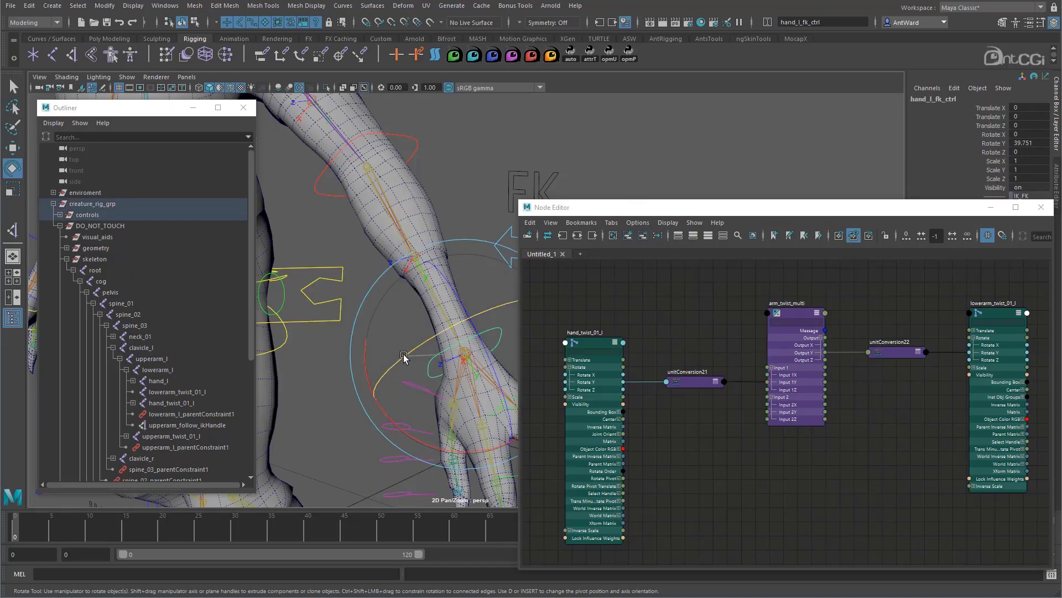
{"action": "mouse_move", "coordinate": [404, 356]}
{"action": "left_mouse_down"}
{"action": "mouse_move", "coordinate": [536, 297]}
{"action": "mouse_move", "coordinate": [389, 355]}
{"action": "mouse_move", "coordinate": [498, 280]}
{"action": "mouse_move", "coordinate": [391, 354]}
{"action": "left_mouse_up"}
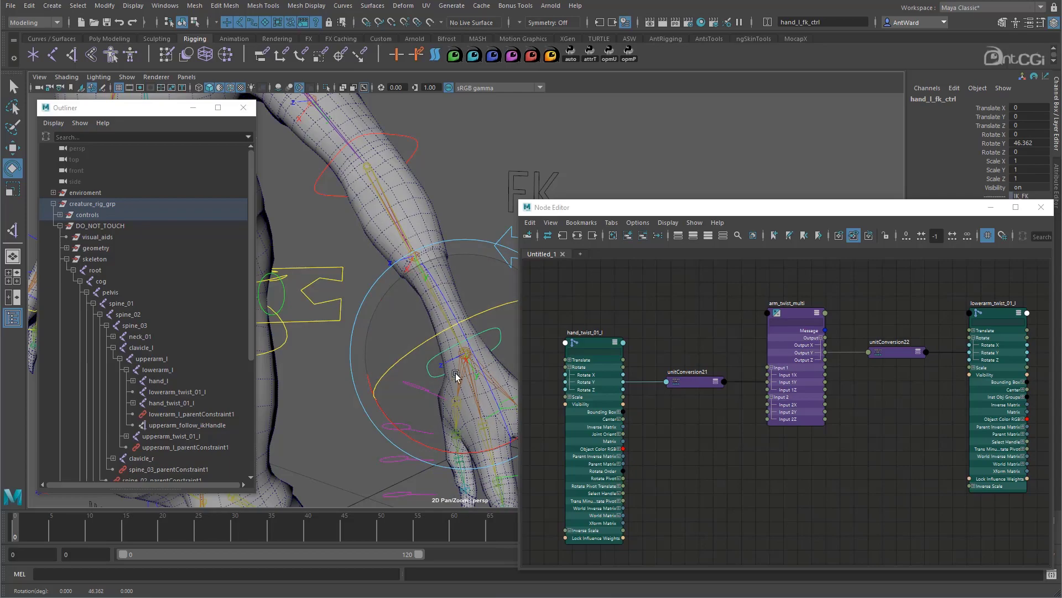
{"action": "middle_click_drag", "start_coordinate": [473, 379], "coordinate": [399, 367], "text": "alt"}
{"action": "left_click_drag", "start_coordinate": [399, 366], "coordinate": [385, 278], "text": "alt"}
{"action": "mouse_move", "coordinate": [353, 341]}
{"action": "left_mouse_down"}
{"action": "mouse_move", "coordinate": [410, 298]}
{"action": "mouse_move", "coordinate": [301, 355]}
{"action": "mouse_move", "coordinate": [380, 316]}
{"action": "mouse_move", "coordinate": [340, 346]}
{"action": "left_mouse_up"}
Step: Close the Node Editor and rotate hand_l_fk_ctrl to about 25.4 in X, 46.9 in Y and 1.8 in Z
{"action": "left_click", "coordinate": [1041, 206]}
{"action": "middle_click_drag", "start_coordinate": [597, 331], "coordinate": [684, 350], "text": "alt"}
{"action": "right_click_drag", "start_coordinate": [645, 343], "coordinate": [571, 350], "text": "alt"}
{"action": "left_click_drag", "start_coordinate": [507, 256], "coordinate": [527, 388]}
{"action": "right_click_drag", "start_coordinate": [633, 377], "coordinate": [529, 346], "text": "alt"}
{"action": "middle_click_drag", "start_coordinate": [529, 347], "coordinate": [585, 379], "text": "alt"}
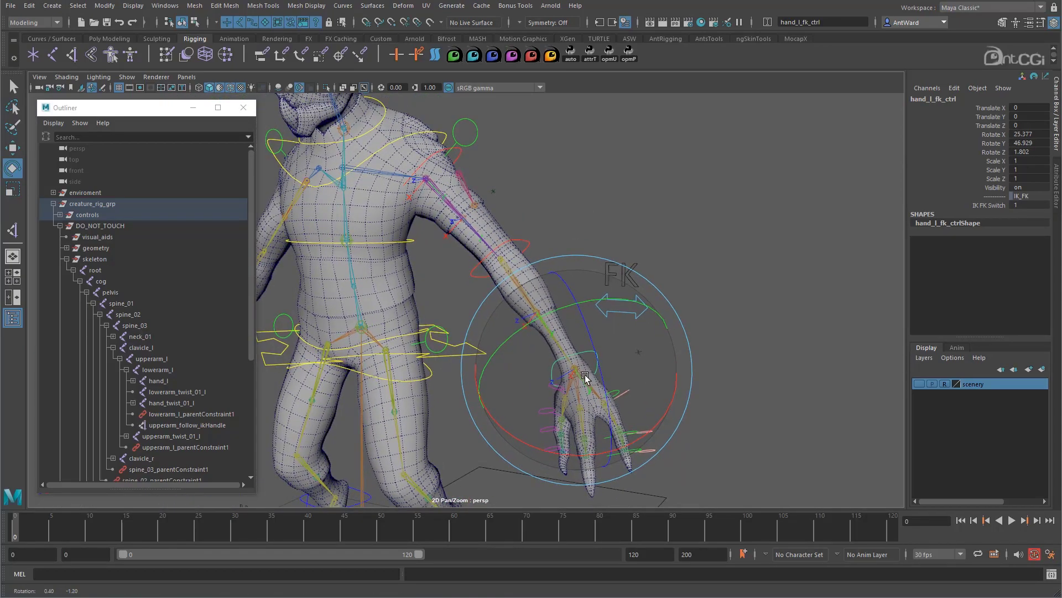
{"action": "left_click_drag", "start_coordinate": [585, 379], "coordinate": [578, 354], "text": "alt"}
Step: Test the upper arm twist by rotating upperarm_l_fk_ctrl, and undo the rotations
{"action": "left_click", "coordinate": [461, 155]}
{"action": "left_click_drag", "start_coordinate": [470, 141], "coordinate": [479, 209]}
{"action": "key", "text": "ctrl+z"}
{"action": "key", "text": "ctrl+z"}
{"action": "key", "text": "ctrl+z"}
{"action": "key", "text": "ctrl+z"}
{"action": "key", "text": "ctrl+z"}
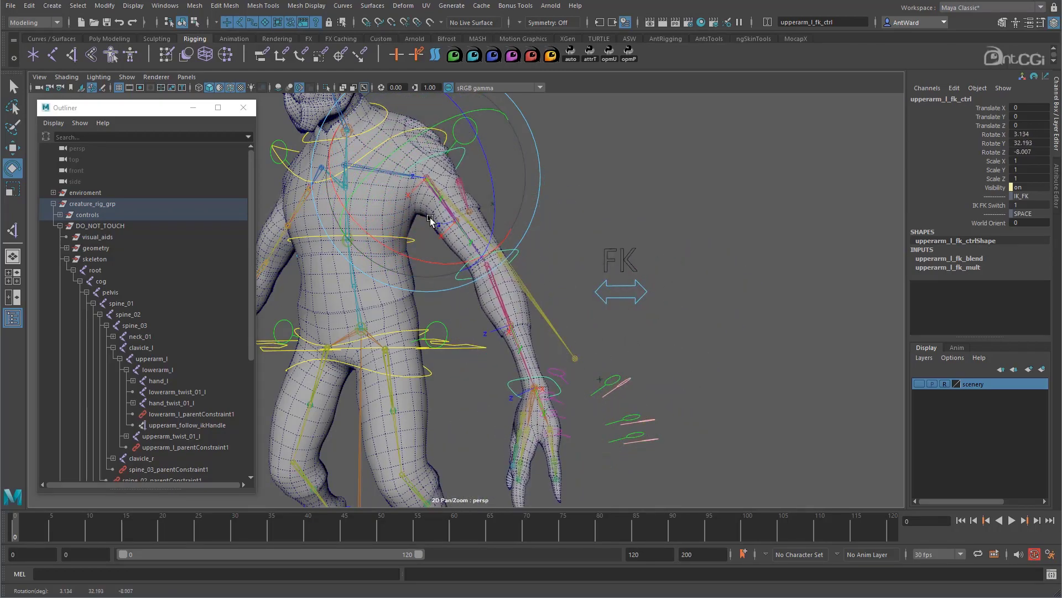
Step: Reset the rotations of hand_l_fk_ctrl and the Rotate Y of upperarm_l_fk_ctrl to 0
{"action": "left_click_drag", "start_coordinate": [601, 332], "coordinate": [596, 378], "text": "alt"}
{"action": "left_click", "coordinate": [595, 376]}
{"action": "left_click_drag", "start_coordinate": [1031, 155], "coordinate": [1033, 135]}
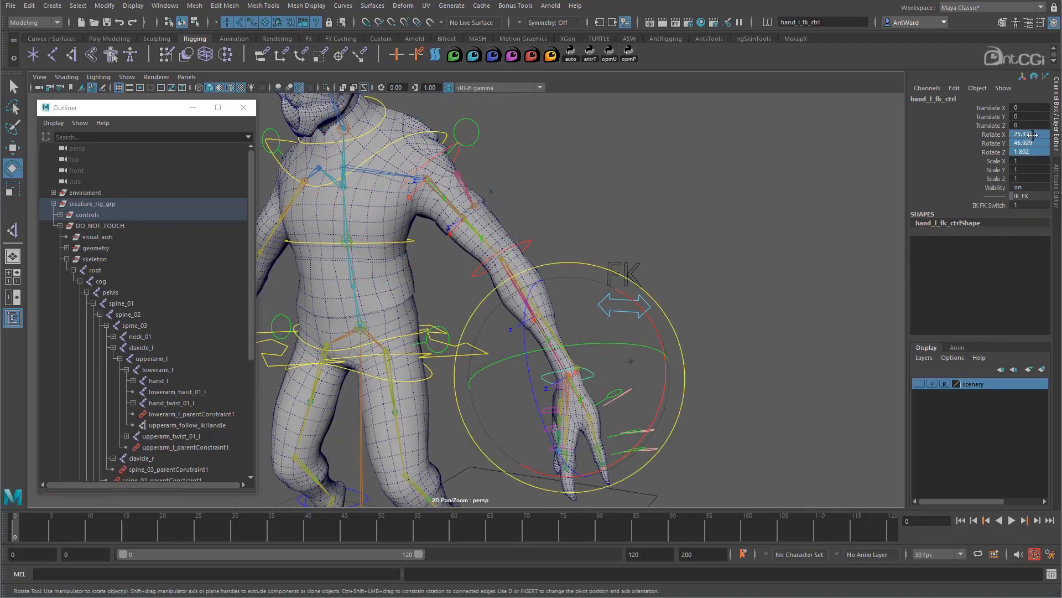
{"action": "type", "text": "0"}
{"action": "key", "text": "Return"}
{"action": "left_click", "coordinate": [638, 352]}
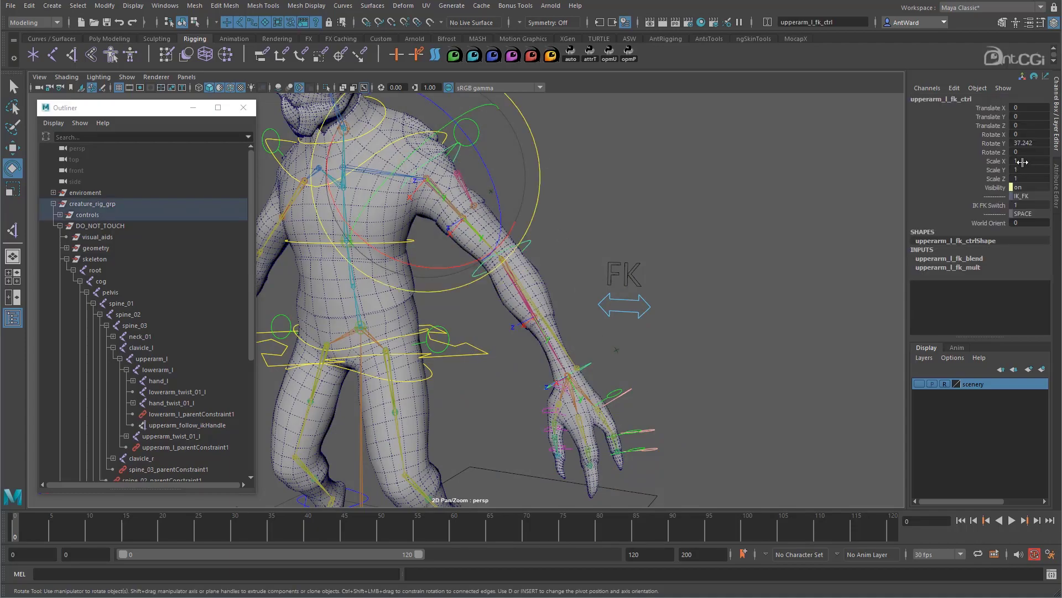
{"action": "type", "text": "0"}
{"action": "key", "text": "Return"}
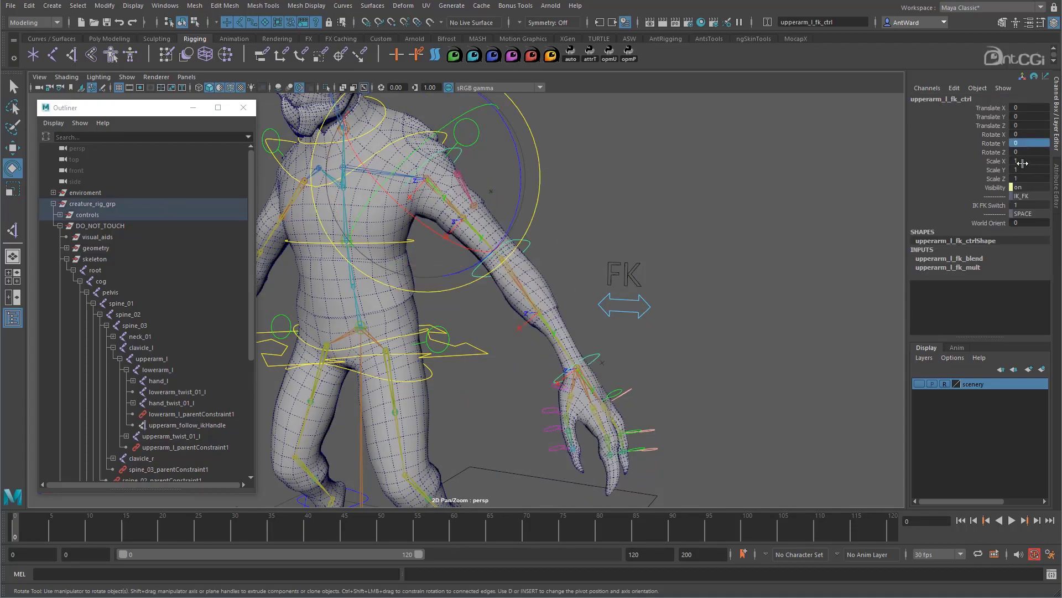
Step: Examine the hand_aim_l locator at the left wrist and the locator beside the upper arm
{"action": "right_click_drag", "start_coordinate": [533, 367], "coordinate": [520, 365], "text": "alt"}
{"action": "left_click_drag", "start_coordinate": [520, 365], "coordinate": [577, 361], "text": "alt"}
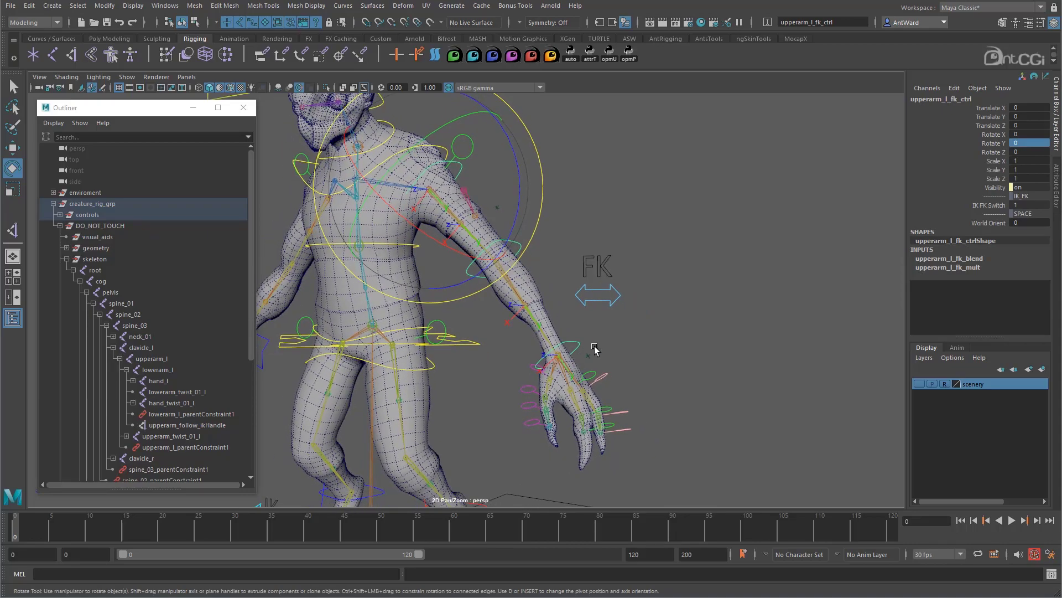
{"action": "scroll", "coordinate": [594, 349], "scroll_direction": "up", "scroll_amount": 2}
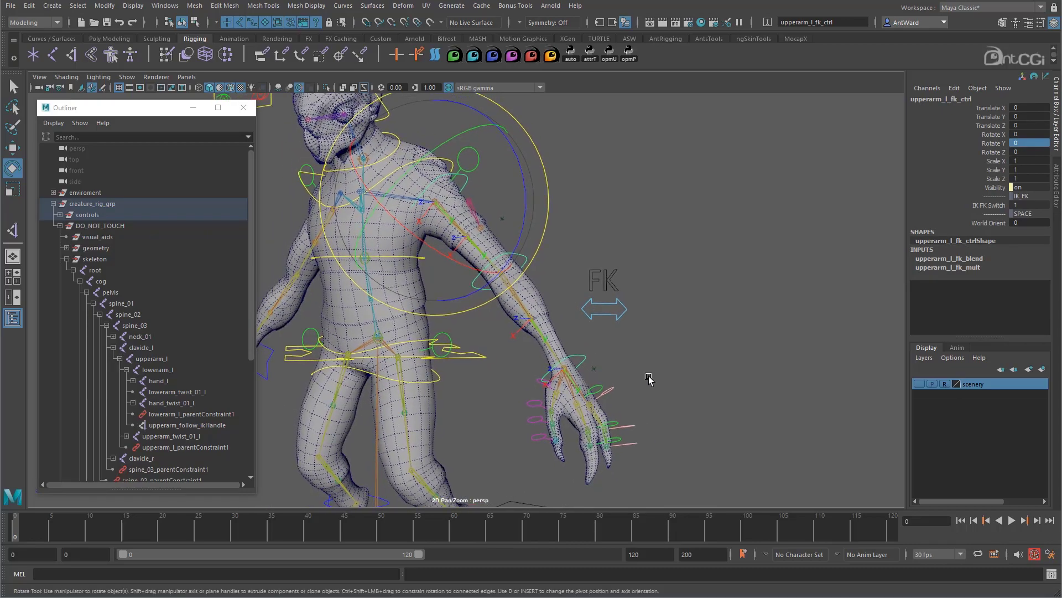
{"action": "left_click", "coordinate": [595, 368]}
{"action": "left_click", "coordinate": [598, 380]}
{"action": "key", "text": "w"}
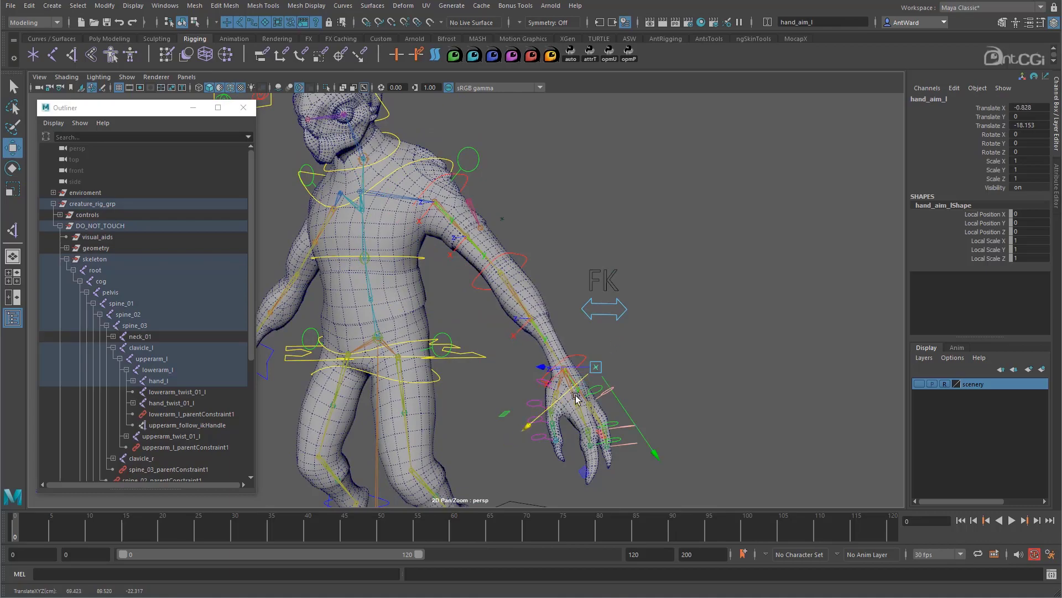
{"action": "left_click", "coordinate": [500, 211]}
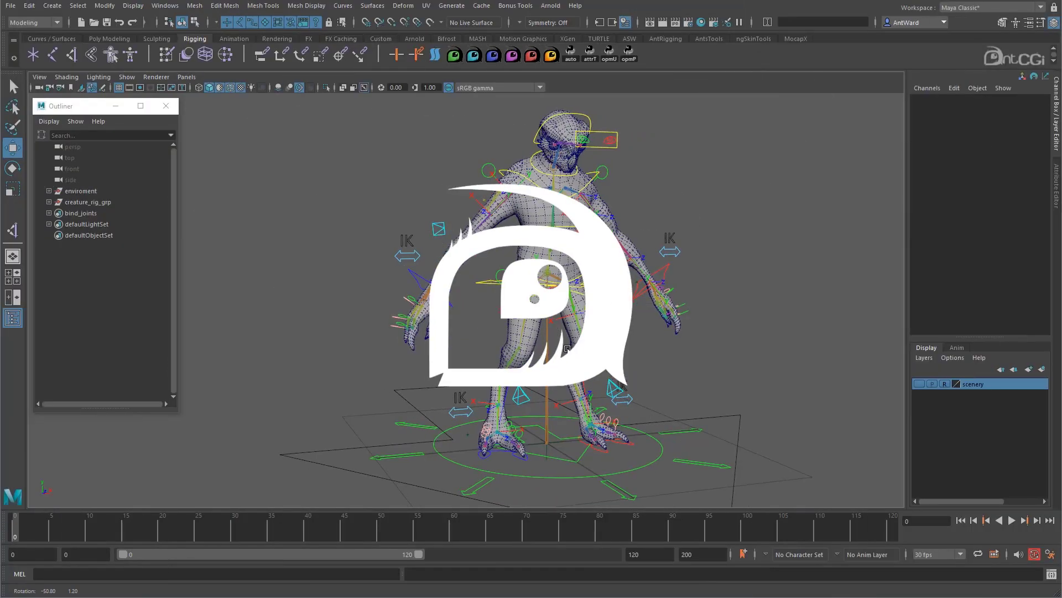
Step: Examine the follow joint and aim locator beside the left shoulder of the completed rig
{"action": "right_click_drag", "start_coordinate": [497, 371], "coordinate": [600, 288], "text": "alt"}
{"action": "left_click_drag", "start_coordinate": [599, 287], "coordinate": [548, 305], "text": "alt"}
{"action": "left_click", "coordinate": [470, 290]}
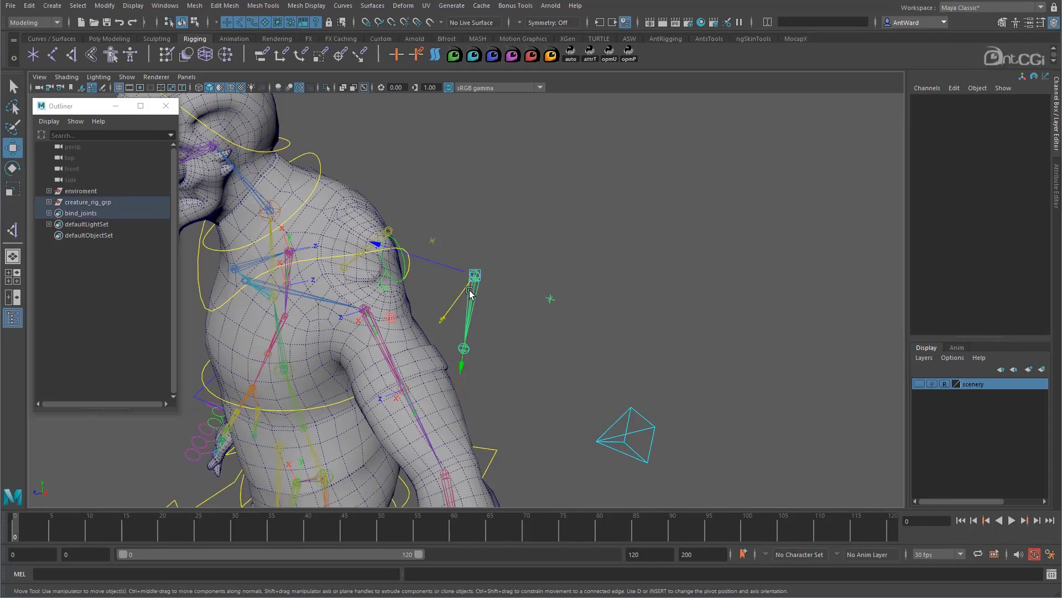
{"action": "left_click_drag", "start_coordinate": [441, 326], "coordinate": [588, 323], "text": "alt"}
{"action": "left_click", "coordinate": [566, 239]}
{"action": "left_click_drag", "start_coordinate": [653, 327], "coordinate": [576, 346], "text": "alt"}
{"action": "right_click_drag", "start_coordinate": [576, 347], "coordinate": [569, 372], "text": "alt"}
{"action": "middle_click_drag", "start_coordinate": [568, 371], "coordinate": [560, 125], "text": "alt"}
Step: Examine the thigh twist setup, including thigh_follow_l, thigh_twist_01_l and thigh_twist_01_r
{"action": "right_click_drag", "start_coordinate": [572, 239], "coordinate": [666, 281], "text": "alt"}
{"action": "middle_click_drag", "start_coordinate": [629, 207], "coordinate": [648, 268], "text": "alt"}
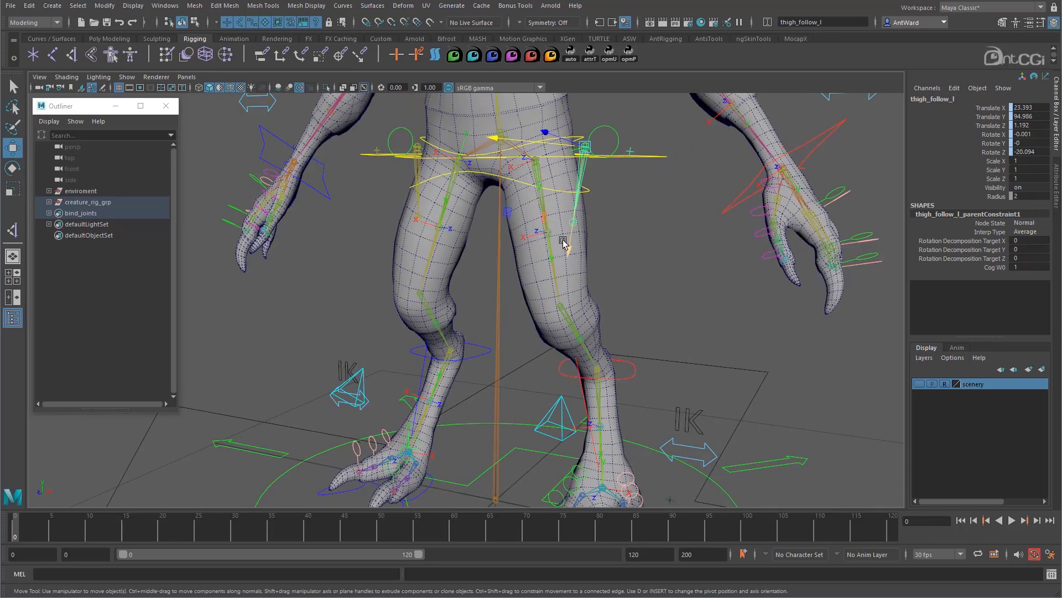
{"action": "left_click", "coordinate": [542, 174]}
{"action": "left_click_drag", "start_coordinate": [547, 232], "coordinate": [612, 230], "text": "alt"}
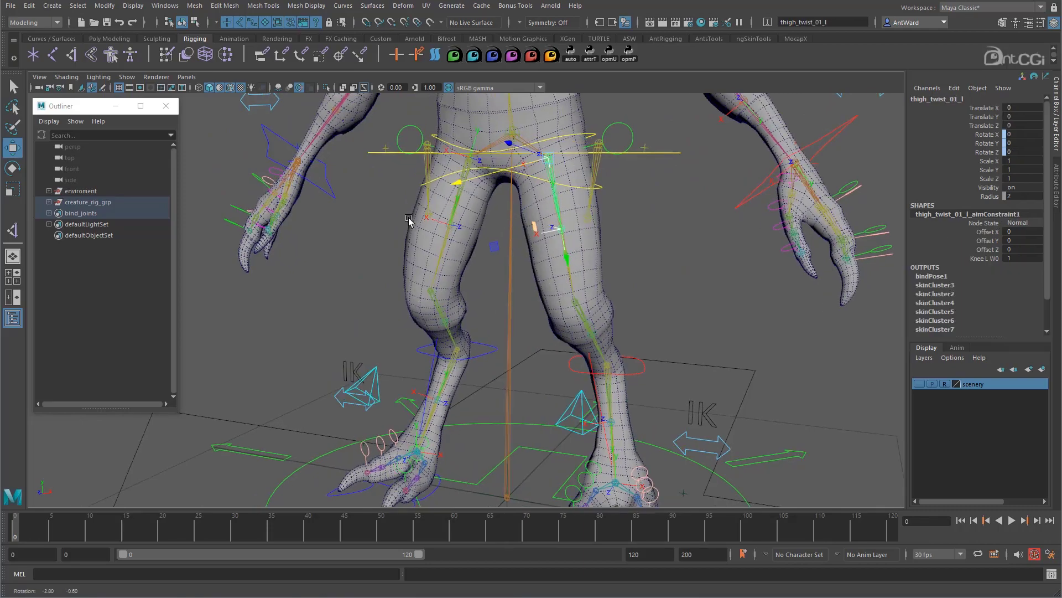
{"action": "middle_click_drag", "start_coordinate": [407, 221], "coordinate": [516, 157], "text": "alt"}
{"action": "left_click", "coordinate": [570, 166]}
{"action": "left_click_drag", "start_coordinate": [655, 384], "coordinate": [600, 399], "text": "alt"}
{"action": "middle_click_drag", "start_coordinate": [600, 398], "coordinate": [576, 325], "text": "alt"}
{"action": "right_click_drag", "start_coordinate": [576, 325], "coordinate": [621, 332], "text": "alt"}
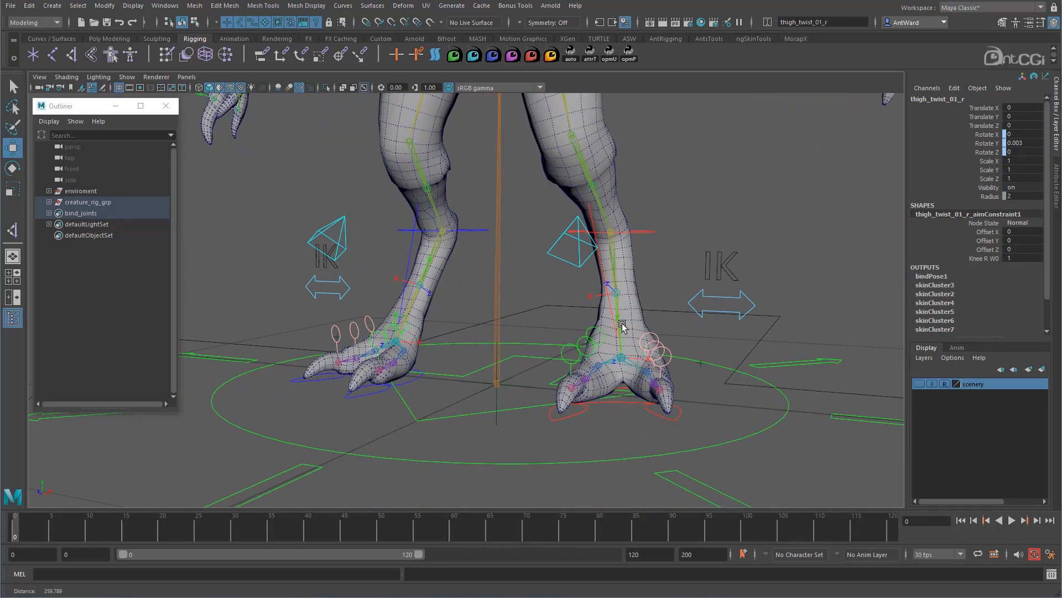
Step: Examine the lower leg twist setup around the left ankle, including the locator and driver_l_ikHandle
{"action": "middle_click_drag", "start_coordinate": [621, 332], "coordinate": [625, 354], "text": "alt"}
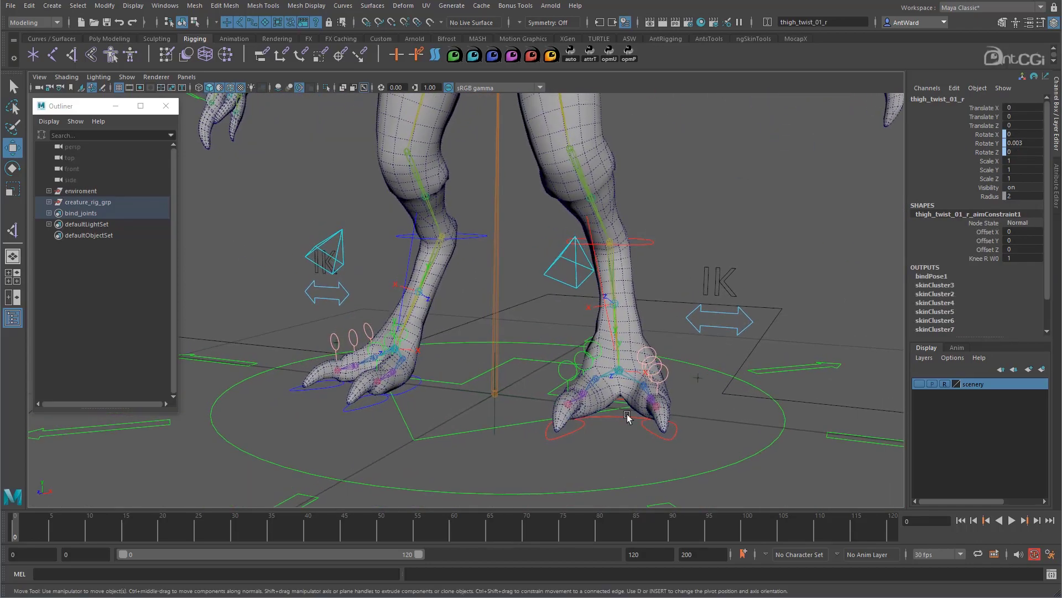
{"action": "left_click", "coordinate": [697, 377]}
{"action": "left_click", "coordinate": [623, 370]}
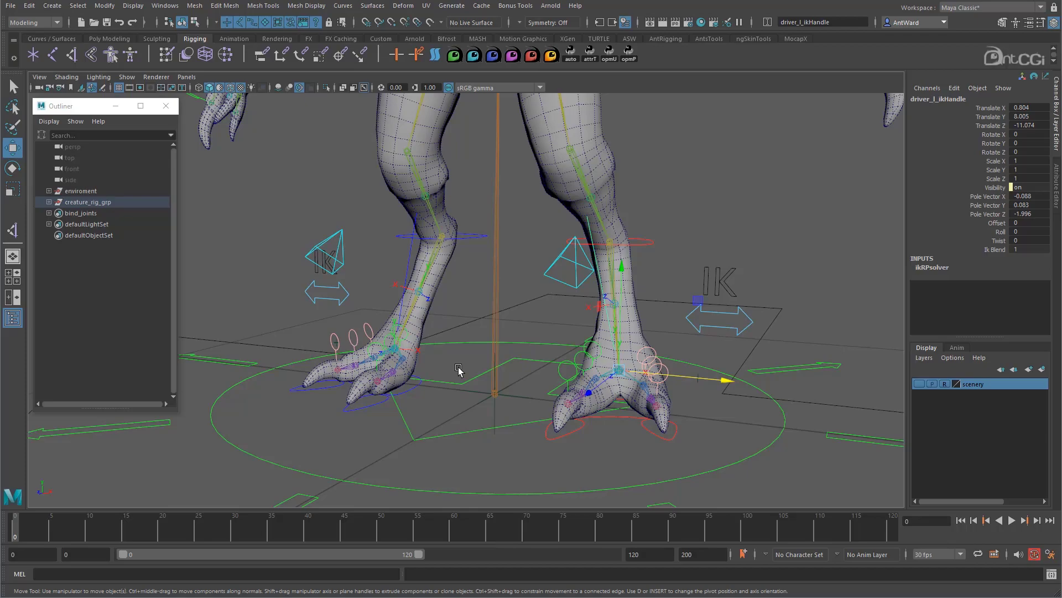
{"action": "mouse_move", "coordinate": [458, 368]}
{"action": "left_mouse_down", "text": "alt"}
{"action": "mouse_move", "coordinate": [467, 377]}
{"action": "mouse_move", "coordinate": [452, 374]}
{"action": "left_mouse_up", "text": "alt"}
{"action": "right_click_drag", "start_coordinate": [757, 373], "coordinate": [576, 208], "text": "alt"}
{"action": "middle_click_drag", "start_coordinate": [576, 208], "coordinate": [592, 318], "text": "alt"}
Step: Raise the left arm by moving arm_l_ik_ctrl to about -40.6, -43.9, -10.4, and rotate the hand with it
{"action": "left_click", "coordinate": [666, 275]}
{"action": "left_click_drag", "start_coordinate": [640, 293], "coordinate": [663, 149]}
{"action": "middle_click_drag", "start_coordinate": [570, 200], "coordinate": [524, 296], "text": "alt"}
{"action": "right_click_drag", "start_coordinate": [524, 297], "coordinate": [629, 285], "text": "alt"}
{"action": "middle_click_drag", "start_coordinate": [629, 286], "coordinate": [469, 230], "text": "alt"}
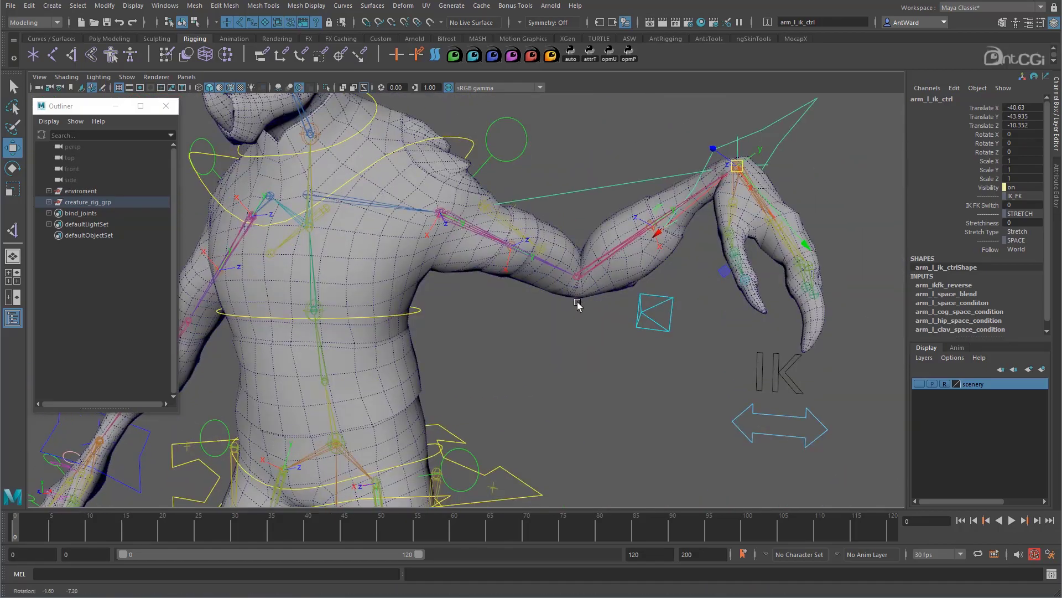
{"action": "right_click_drag", "start_coordinate": [726, 329], "coordinate": [662, 282], "text": "alt"}
{"action": "key", "text": "e"}
{"action": "left_click_drag", "start_coordinate": [690, 223], "coordinate": [612, 233]}
Step: Raise the right arm by moving its IK hand control upward and outward
{"action": "left_click_drag", "start_coordinate": [354, 310], "coordinate": [460, 326], "text": "alt"}
{"action": "left_click", "coordinate": [349, 365]}
{"action": "key", "text": "w"}
{"action": "left_click_drag", "start_coordinate": [377, 378], "coordinate": [301, 147]}
{"action": "key", "text": "e"}
Step: Move the right elbow's pole vector control, arm_pv_r_ctrl, to about -6.2, 2.7, 0.3
{"action": "left_click", "coordinate": [398, 278]}
{"action": "key", "text": "w"}
{"action": "mouse_move", "coordinate": [399, 280]}
{"action": "left_mouse_down"}
{"action": "mouse_move", "coordinate": [391, 218]}
{"action": "mouse_move", "coordinate": [405, 311]}
{"action": "mouse_move", "coordinate": [408, 294]}
{"action": "left_mouse_up"}
Step: Switch both legs to FK by setting IK FK Switch to 1 on their switch controls
{"action": "right_click_drag", "start_coordinate": [735, 382], "coordinate": [609, 387], "text": "alt"}
{"action": "left_click_drag", "start_coordinate": [608, 388], "coordinate": [474, 399], "text": "alt"}
{"action": "middle_click_drag", "start_coordinate": [474, 399], "coordinate": [494, 240], "text": "alt"}
{"action": "right_click_drag", "start_coordinate": [494, 240], "coordinate": [640, 347], "text": "alt"}
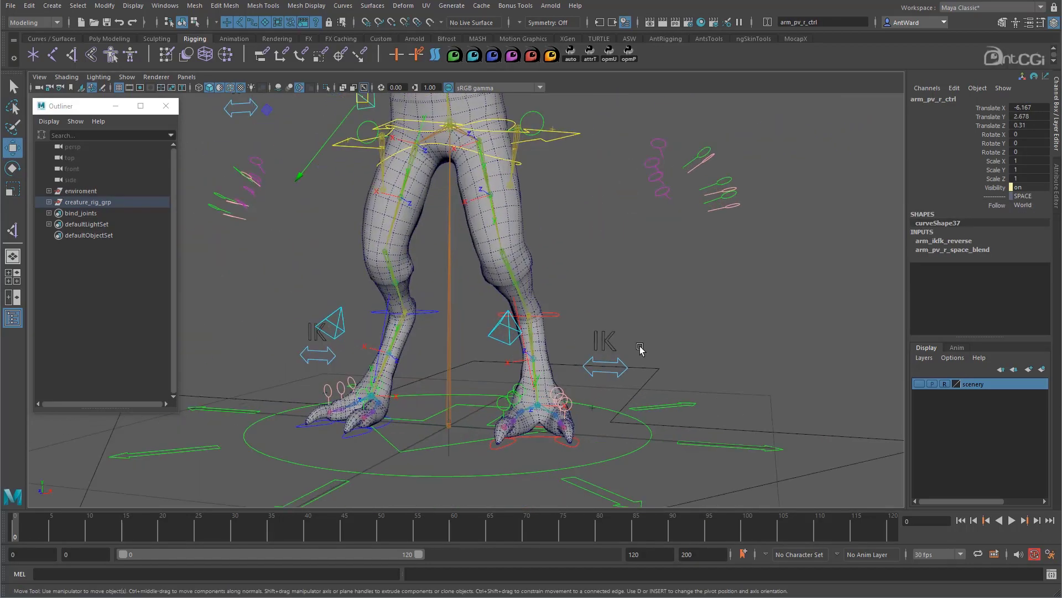
{"action": "left_click", "coordinate": [624, 375]}
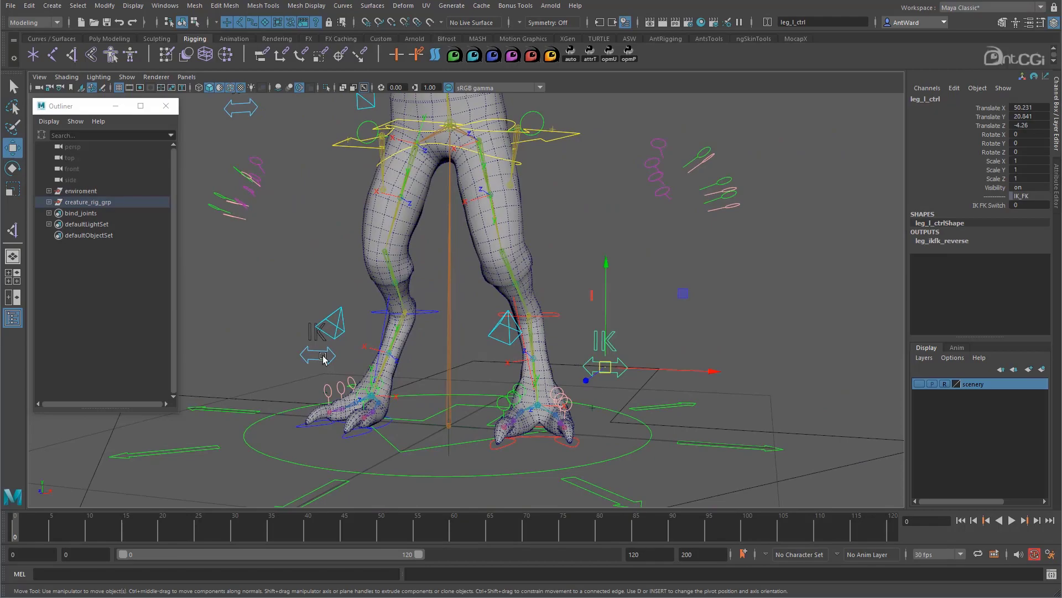
{"action": "left_click", "coordinate": [996, 205]}
{"action": "left_click_drag", "start_coordinate": [581, 440], "coordinate": [462, 440], "text": "alt"}
Step: Rotate foot_l_fk_ctrl to about 4.4 in X, -42.2 in Y and 2.7 in Z
{"action": "left_click", "coordinate": [572, 424]}
{"action": "key", "text": "e"}
{"action": "left_click_drag", "start_coordinate": [504, 378], "coordinate": [526, 380]}
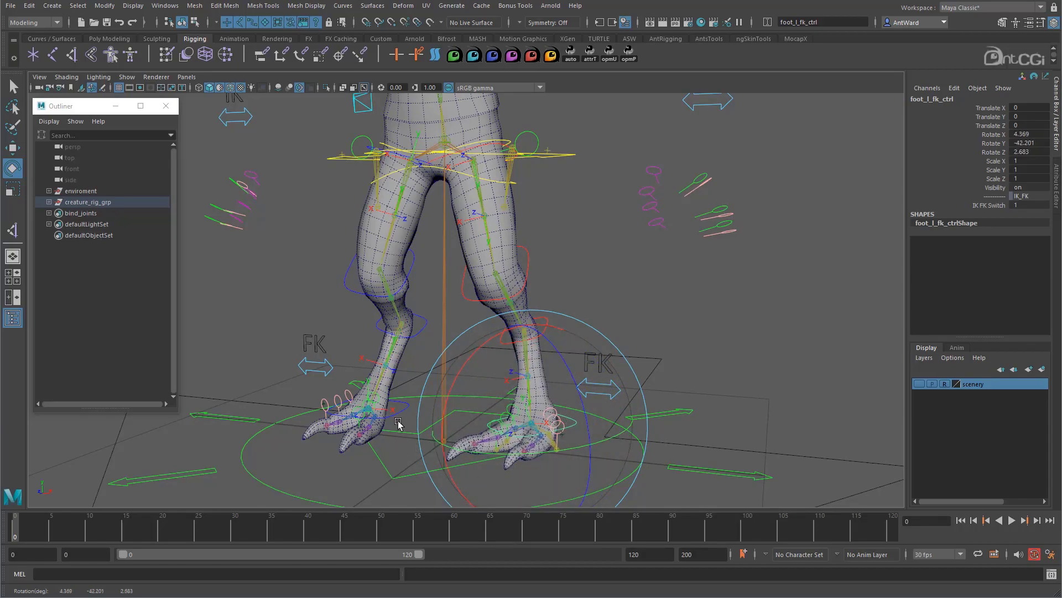
Step: Rotate thigh_l_fk_ctrl to about 5.6 in X, -53.7 in Y and 6.1 in Z
{"action": "left_click", "coordinate": [539, 215]}
{"action": "left_click", "coordinate": [487, 148]}
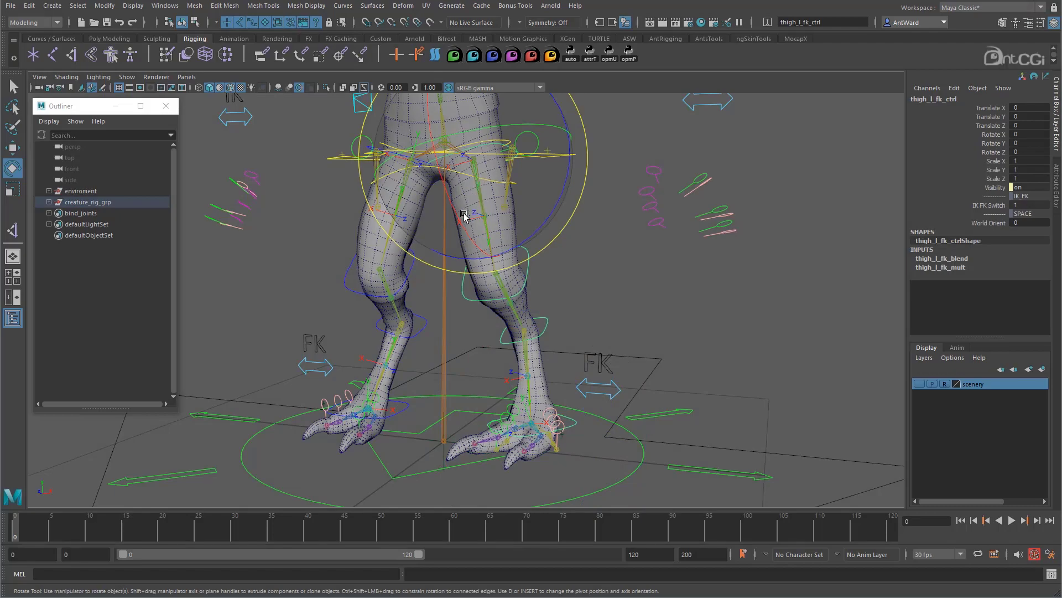
{"action": "left_click_drag", "start_coordinate": [463, 216], "coordinate": [455, 141]}
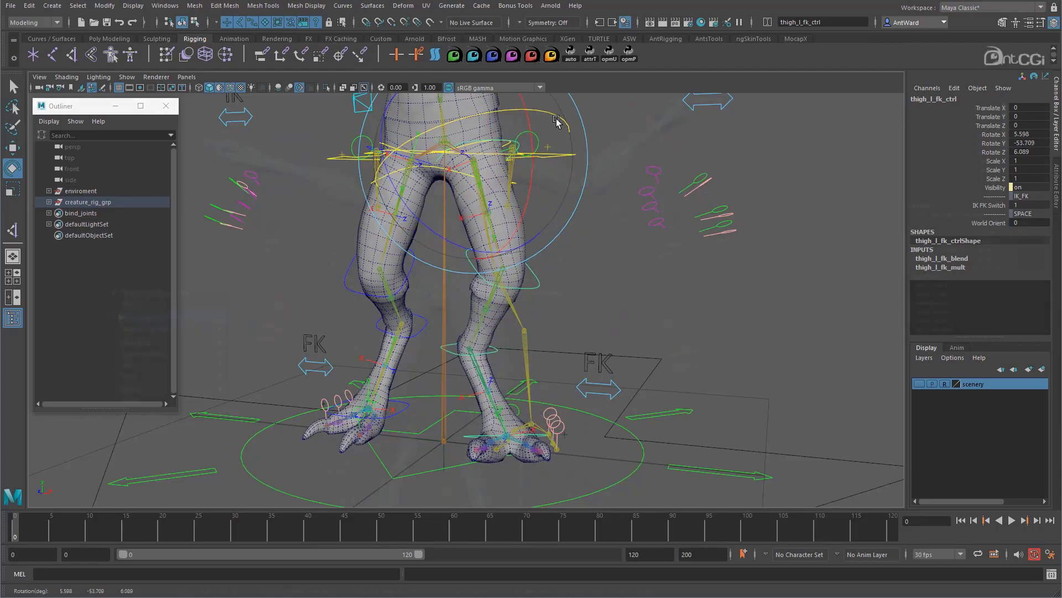
Step: Select and frame the cog joint, and examine the thigh_aim_l locator beside the left hip
{"action": "left_click", "coordinate": [93, 280]}
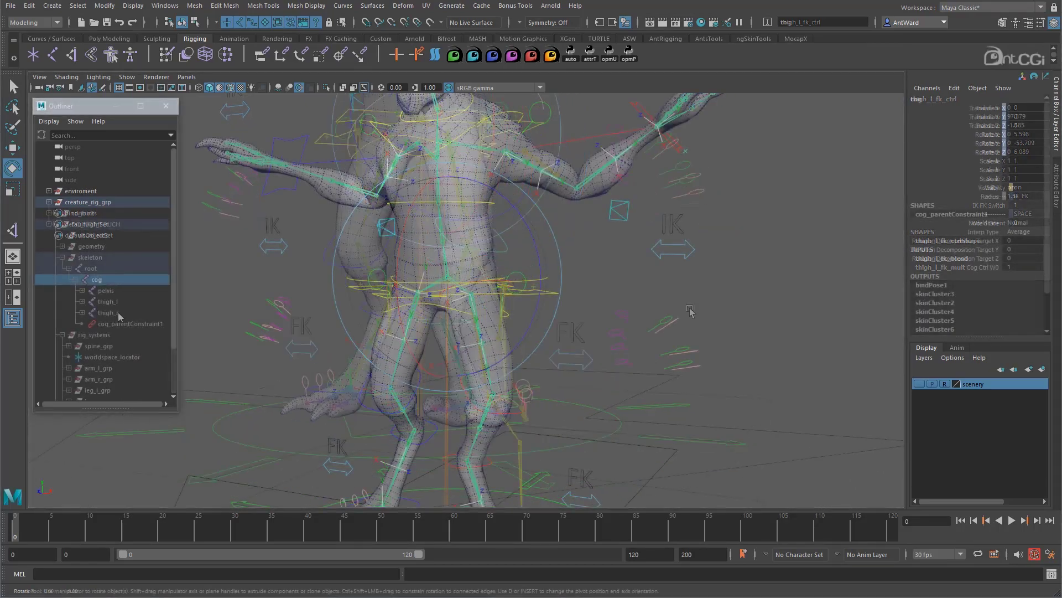
{"action": "key", "text": "f"}
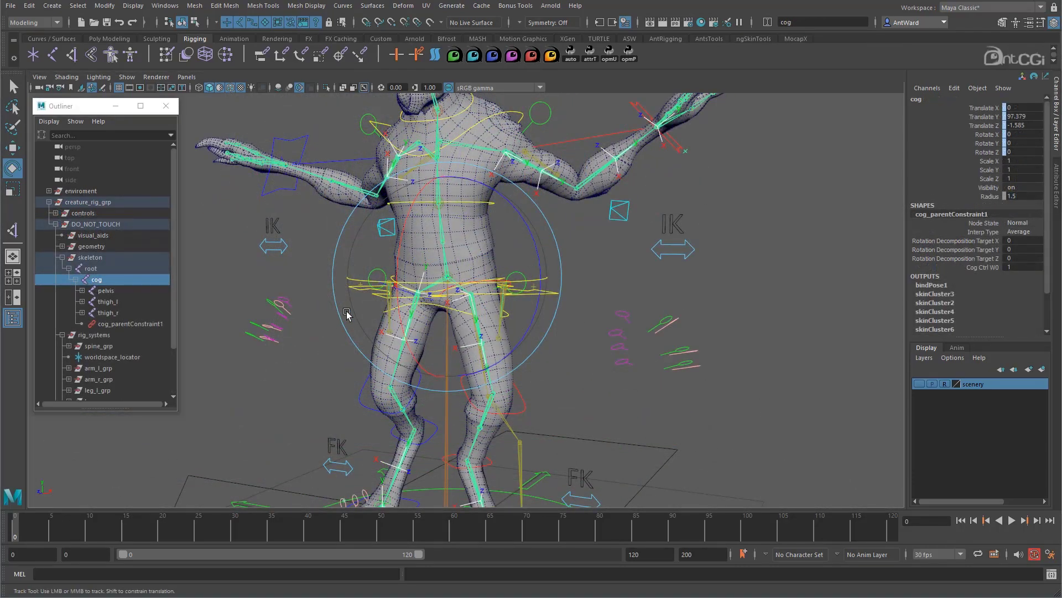
{"action": "middle_click_drag", "start_coordinate": [346, 315], "coordinate": [387, 325], "text": "alt"}
{"action": "right_click_drag", "start_coordinate": [387, 325], "coordinate": [465, 304], "text": "alt"}
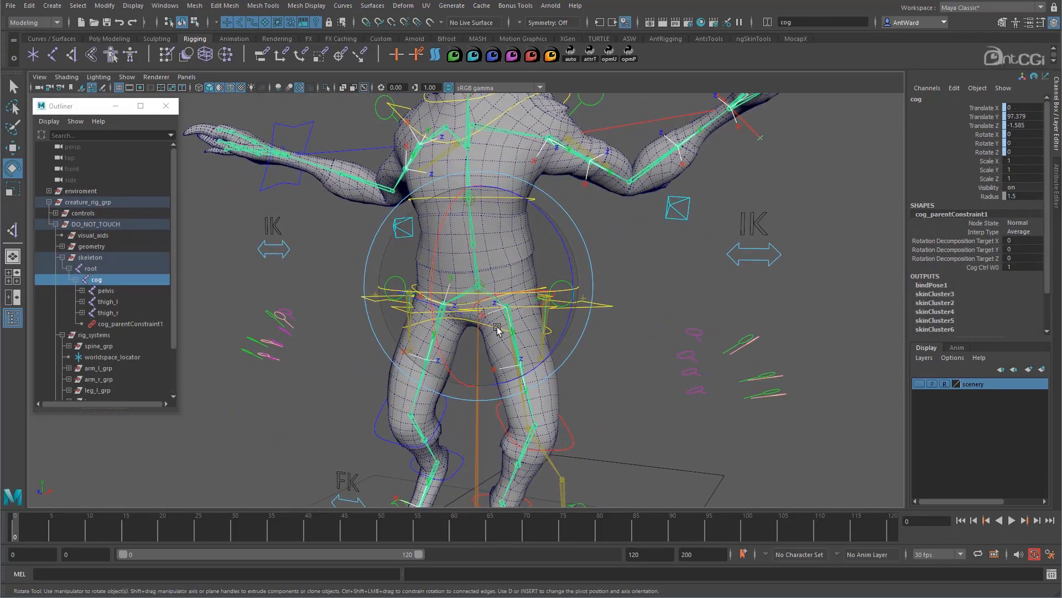
{"action": "left_click", "coordinate": [593, 314]}
{"action": "key", "text": "w"}
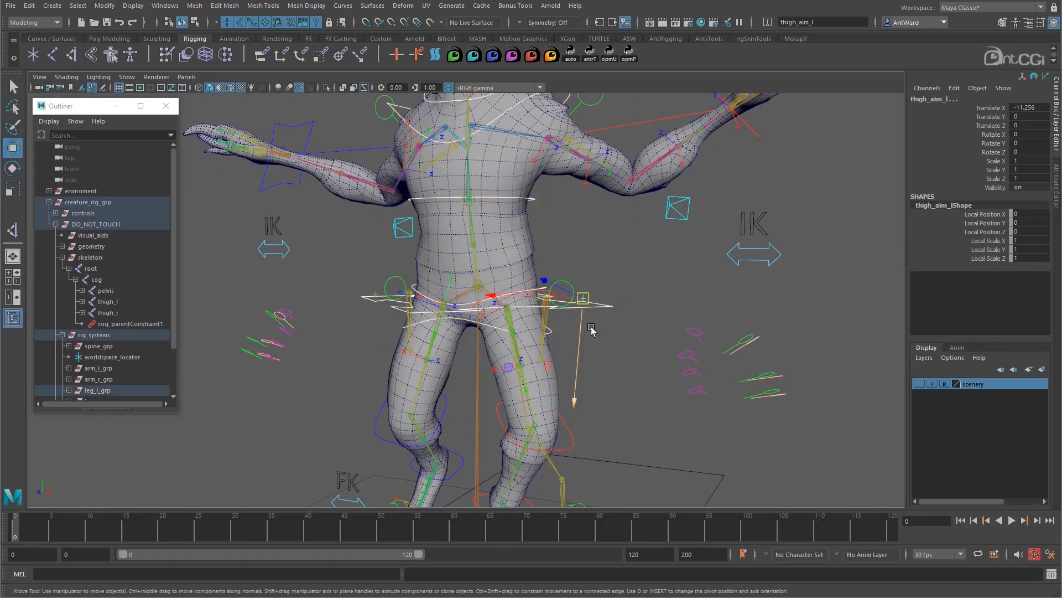
Step: Inspect cog_ctrl at the hips, view the whole posed creature, and clear the selection
{"action": "left_click", "coordinate": [619, 312]}
{"action": "left_click", "coordinate": [572, 307]}
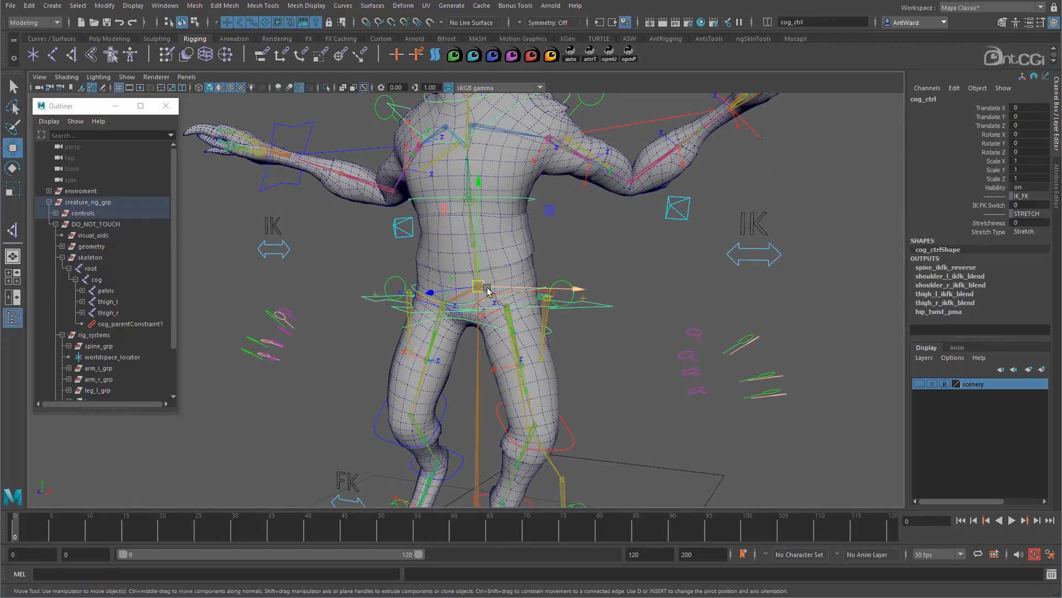
{"action": "left_click_drag", "start_coordinate": [487, 289], "coordinate": [557, 324]}
{"action": "right_click_drag", "start_coordinate": [802, 414], "coordinate": [562, 361], "text": "alt"}
{"action": "left_click_drag", "start_coordinate": [563, 360], "coordinate": [534, 372], "text": "alt"}
{"action": "left_click", "coordinate": [619, 365]}
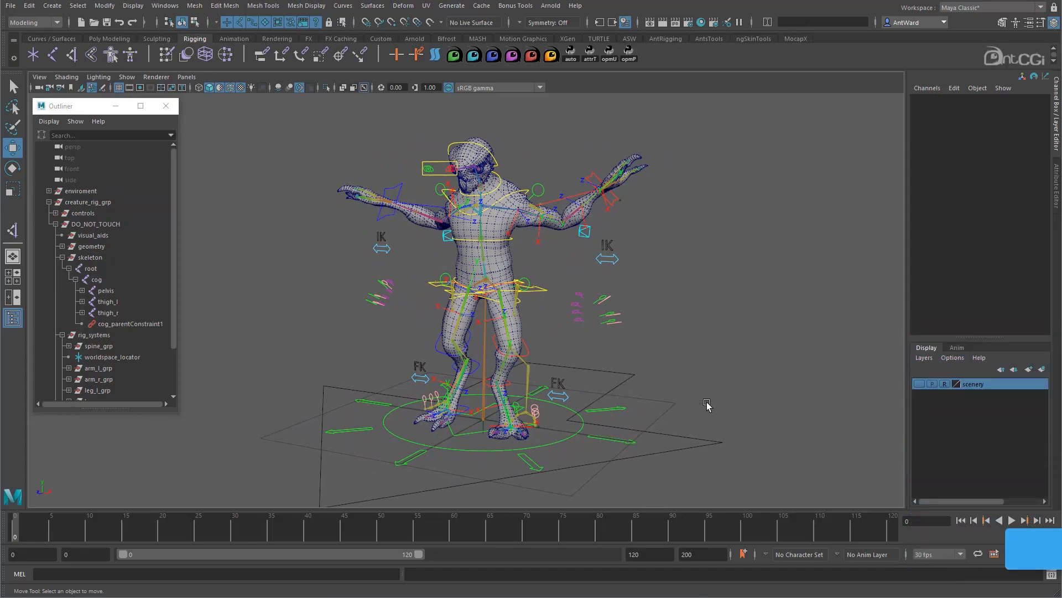